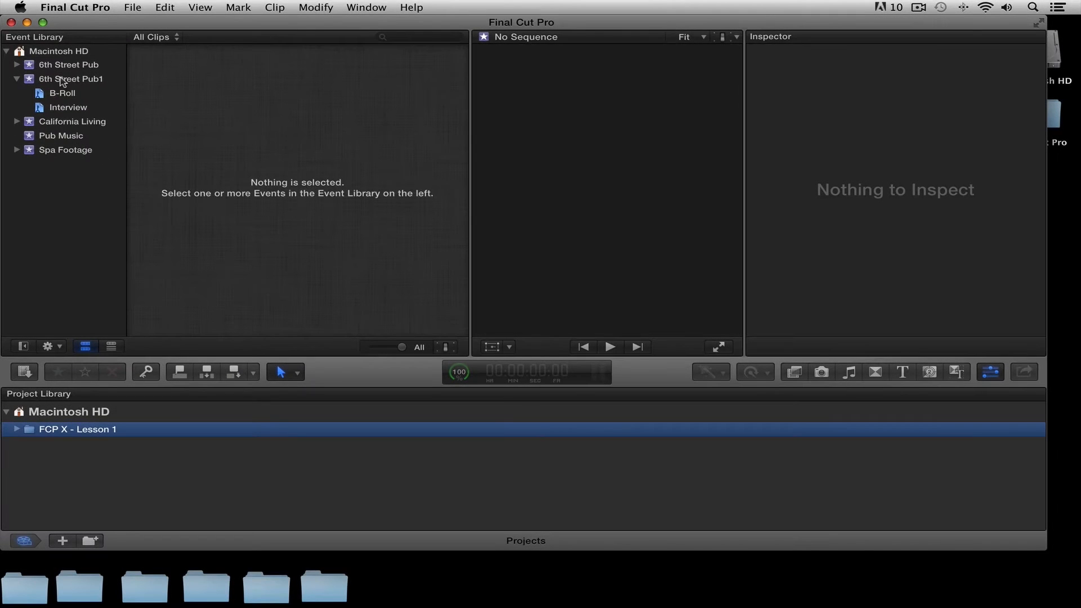
Step: Look through the clips in the 6th Street Pub1 event
click(63, 81)
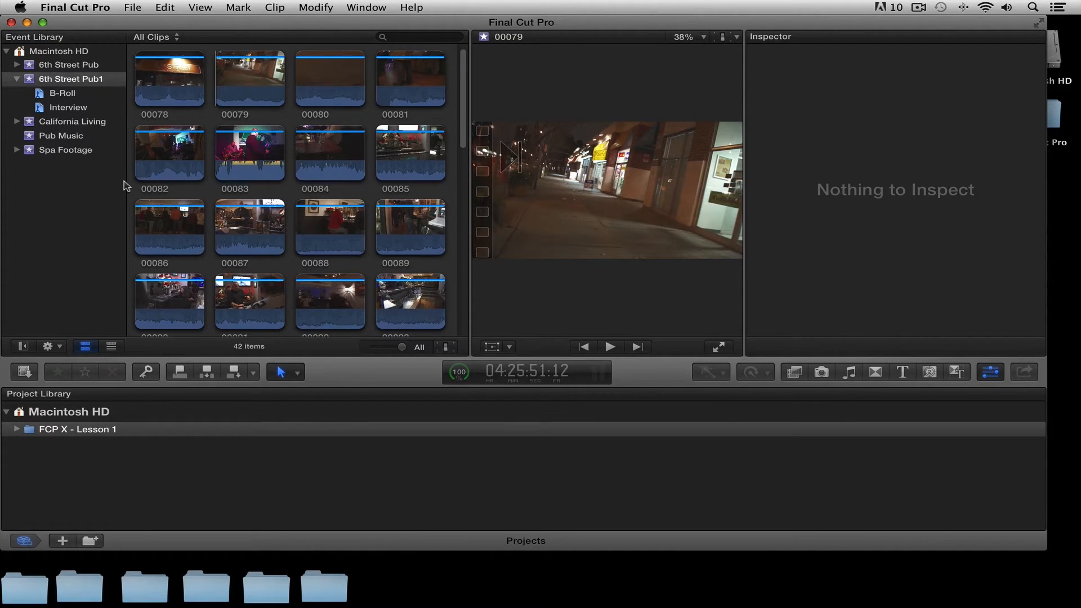
scroll(162, 174, down, 6)
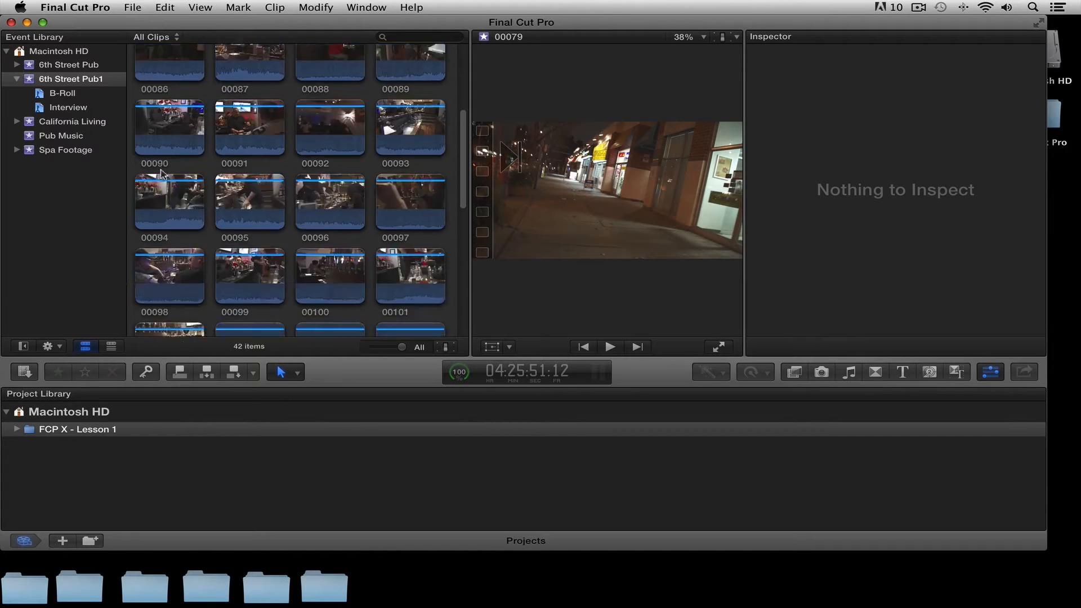
scroll(163, 173, up, 6)
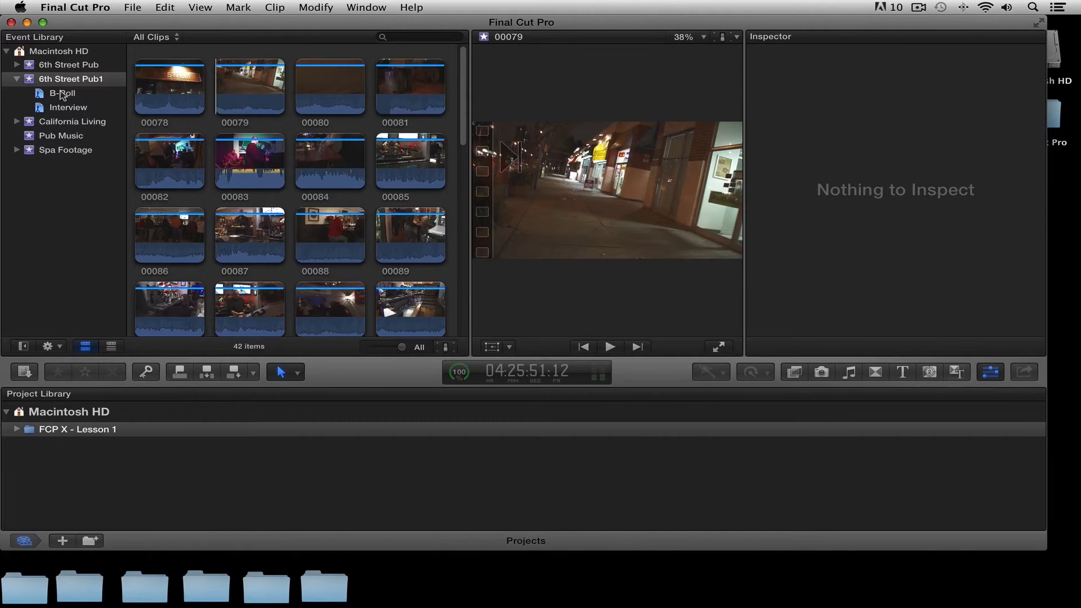
Step: Preview the clips MVI_1143 and MVI_1145 in the Interview collection of the 6th Street Pub1 event
click(64, 108)
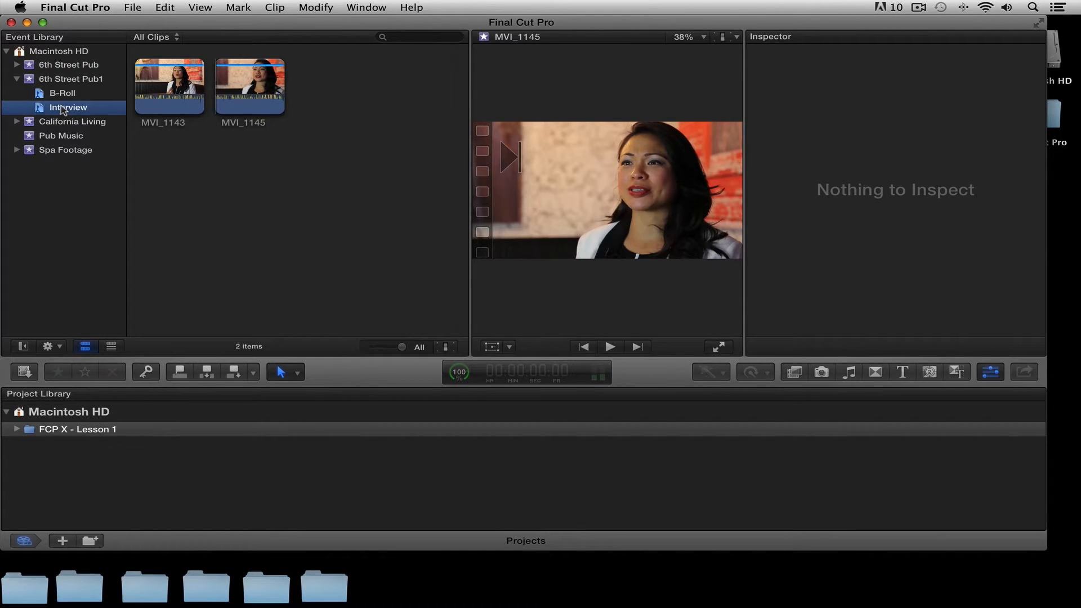
click(176, 86)
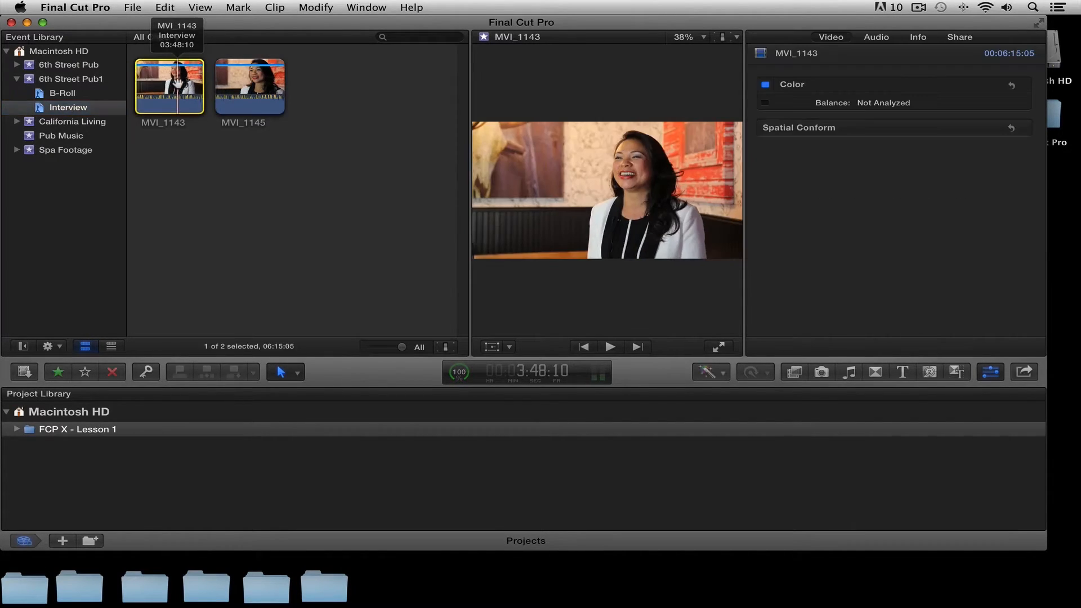
click(251, 95)
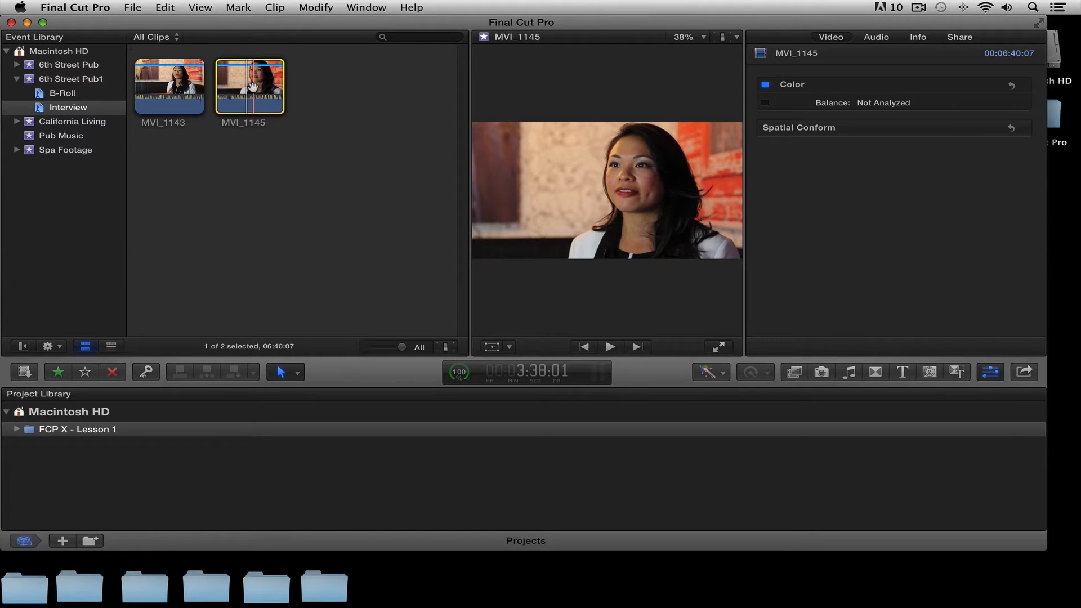
Step: Switch to Pages to review the Lesson 6 – Interview Questions document, and minimize it when finished
mouse_move(743, 588)
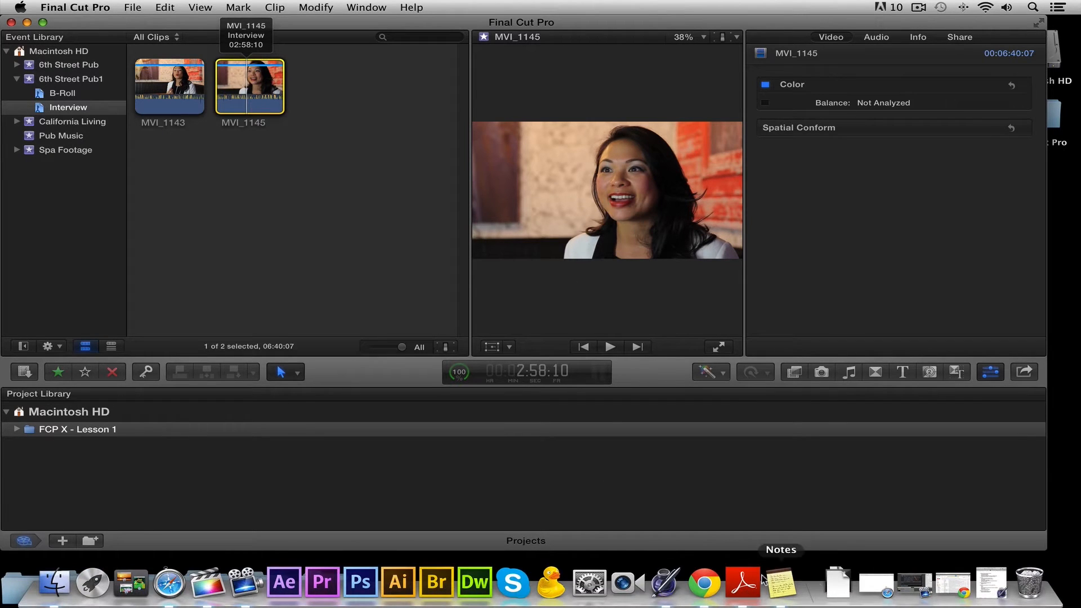
click(666, 583)
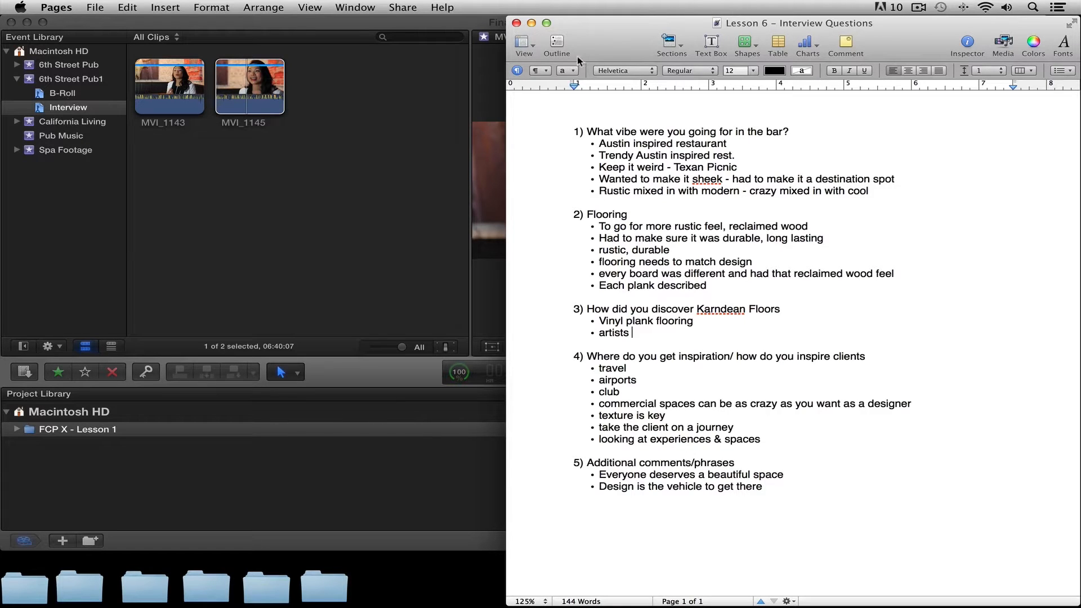
click(531, 23)
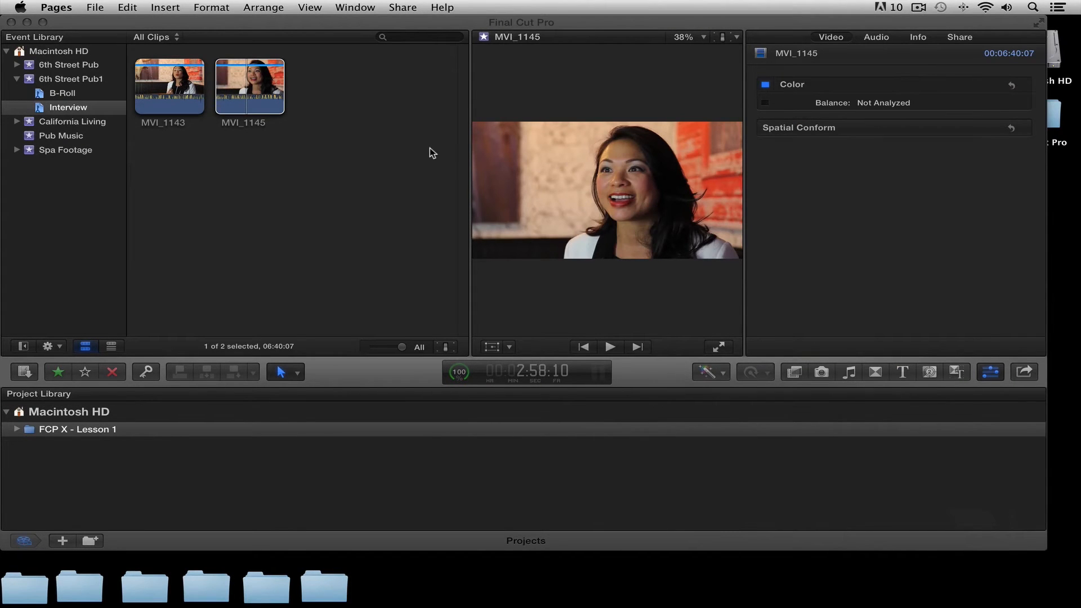
Step: Return to Final Cut Pro and browse the footage in the B-Roll collection of the 6th Street Pub1 event
click(62, 94)
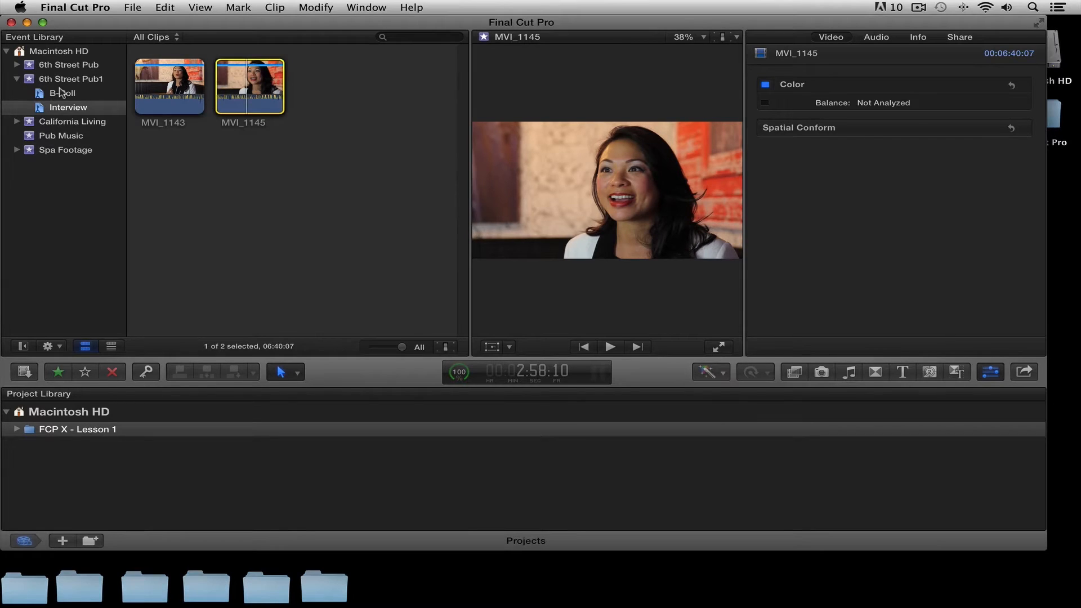
click(61, 94)
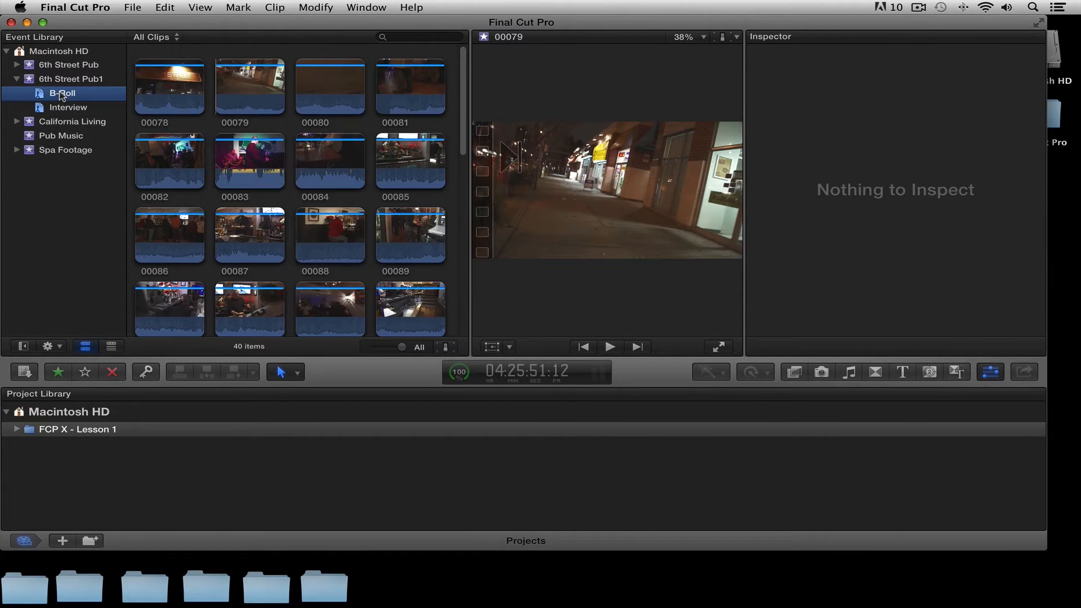
scroll(235, 138, down, 5)
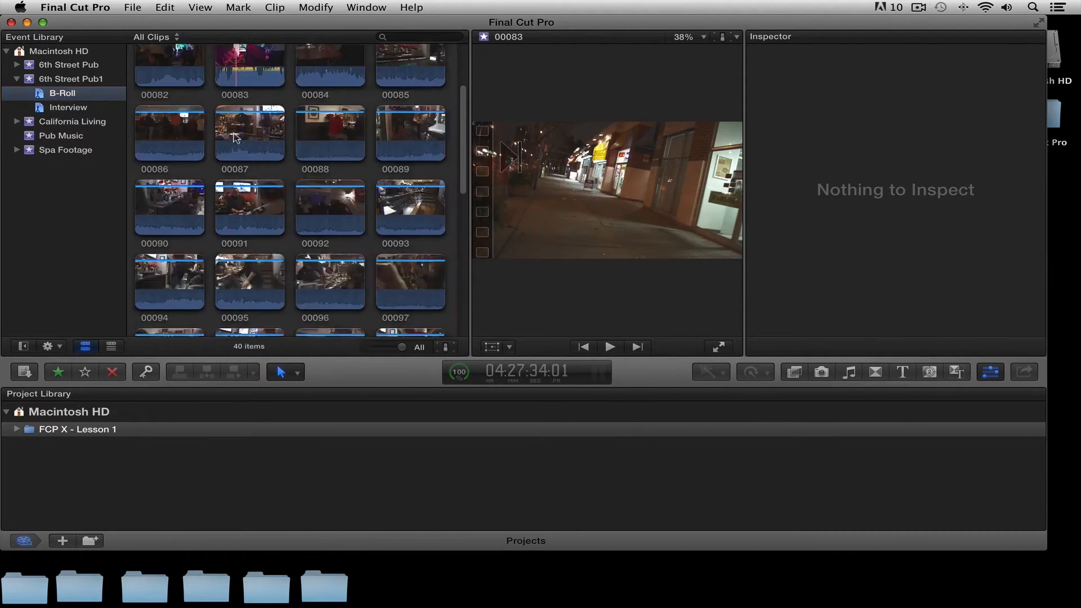
scroll(236, 137, down, 2)
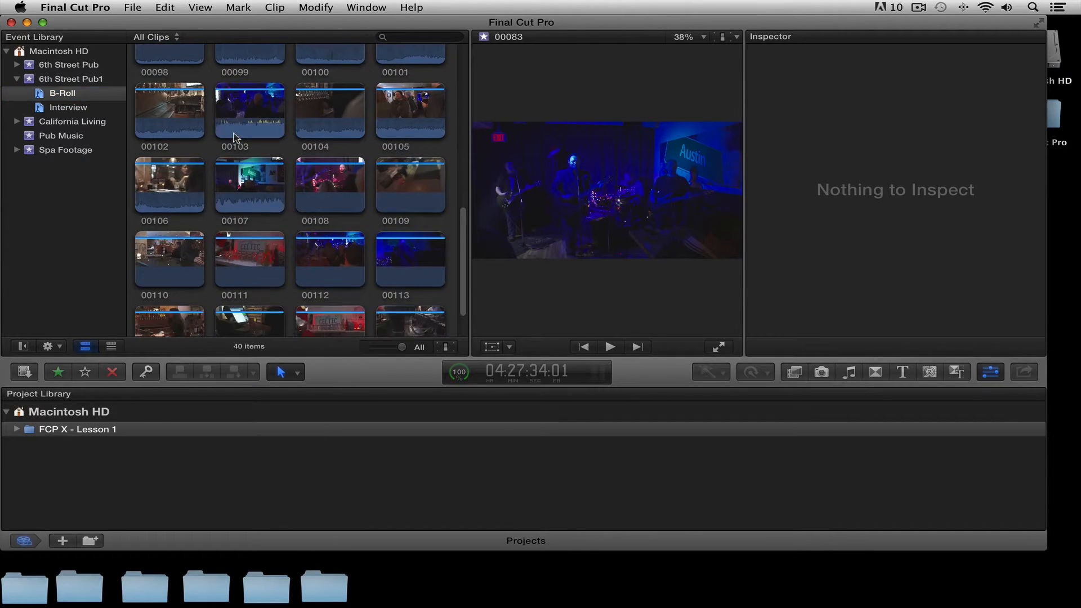
scroll(235, 138, up, 1)
scroll(235, 138, up, 3)
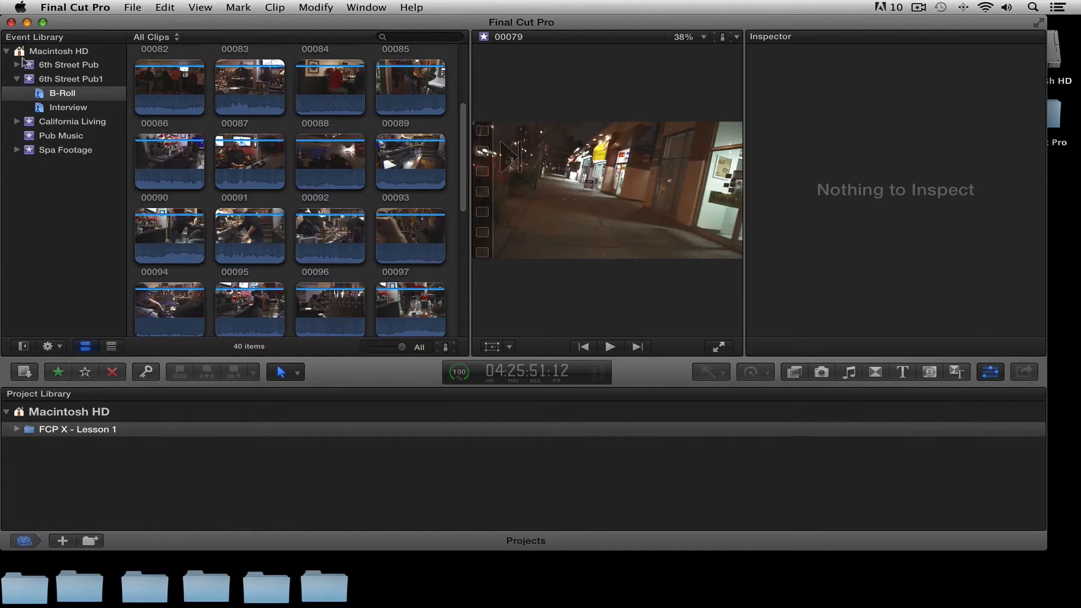
Step: Collapse the 6th Street Pub1 event and expand the 6th Street Pub event to list its keyword collections
click(17, 78)
click(17, 65)
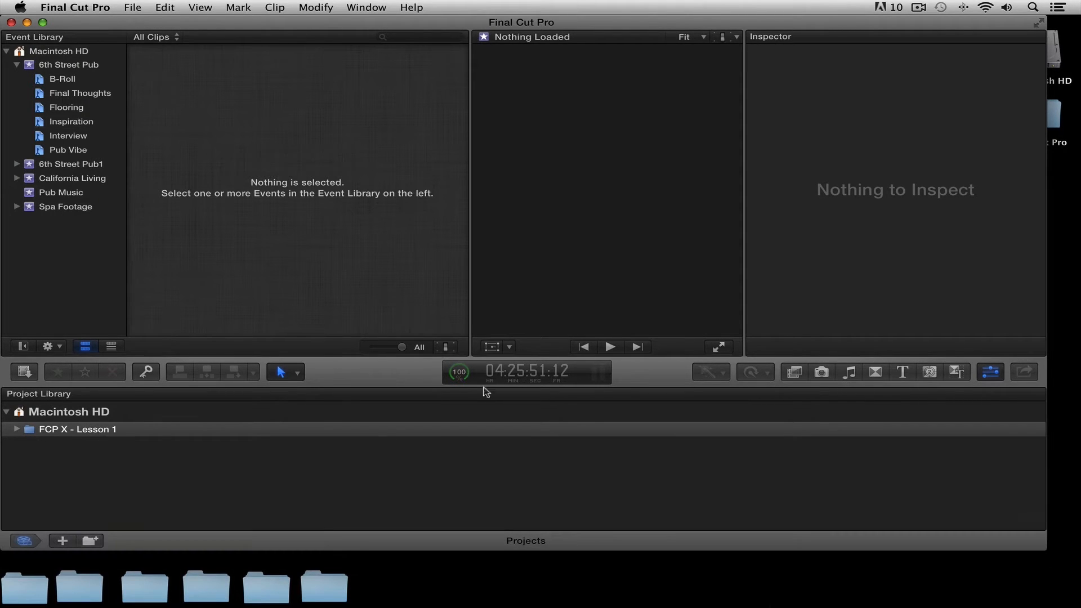
Step: Check the interview topics in the Pages notes against the 6th Street Pub collections, and minimize the document again
mouse_move(362, 605)
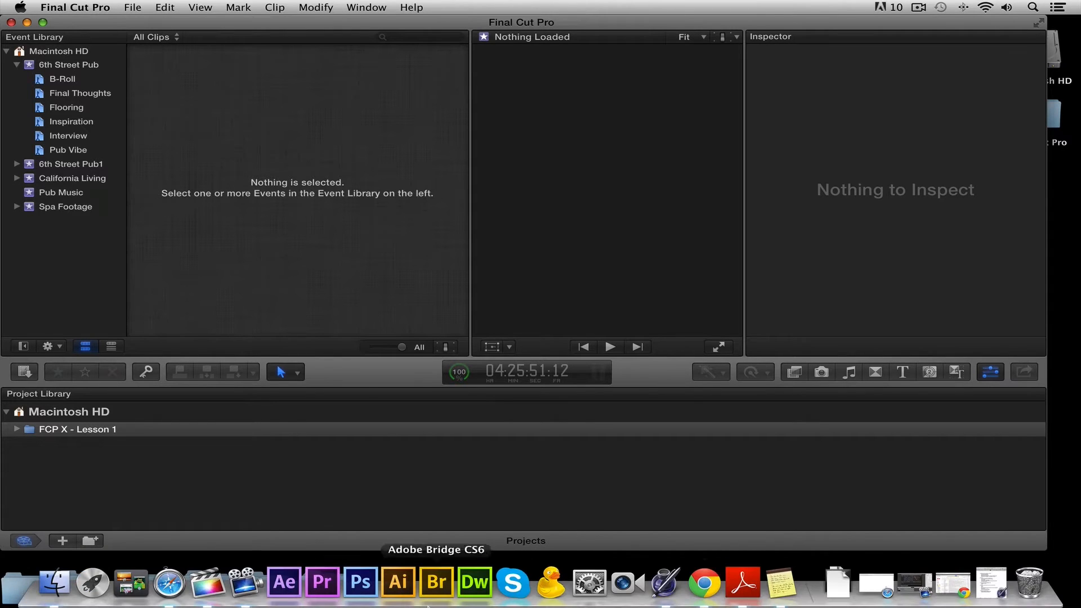
click(666, 583)
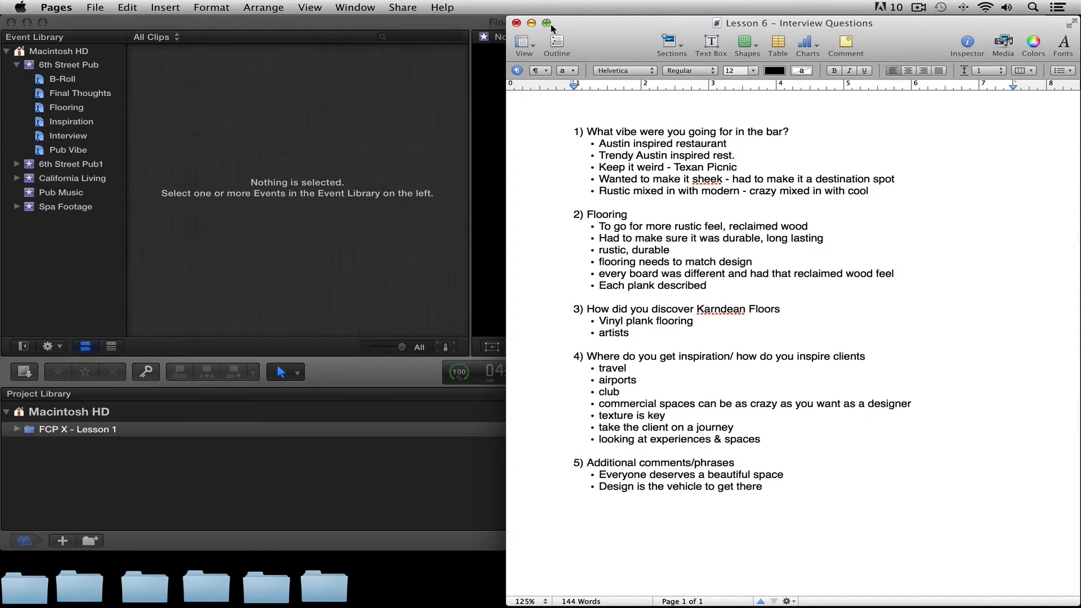
click(531, 23)
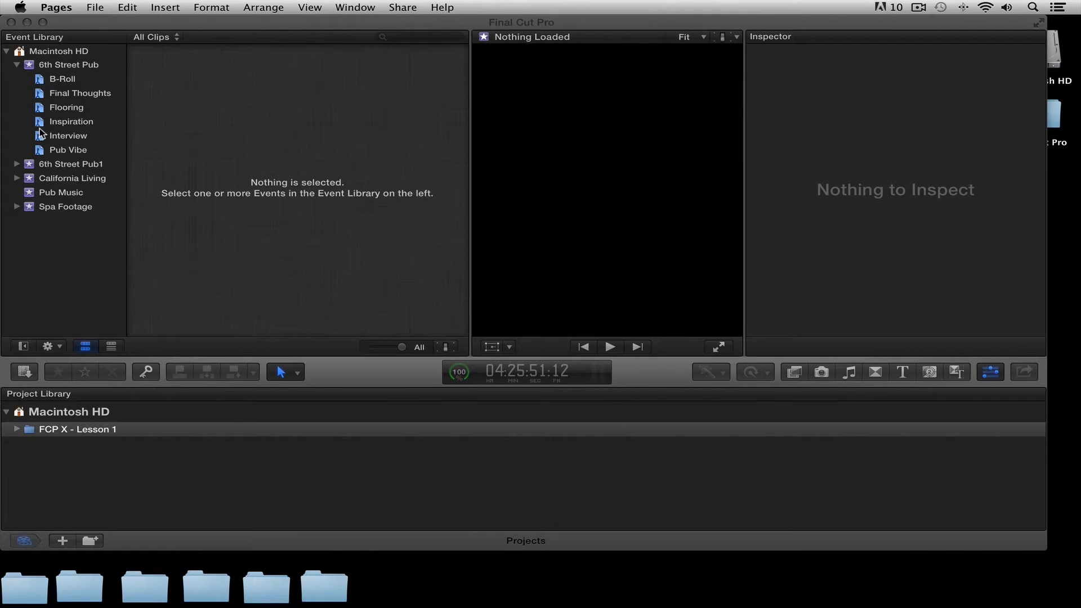
Step: Open the Pub Vibe collection in Final Cut Pro and play clip 00086 from its beginning
click(63, 151)
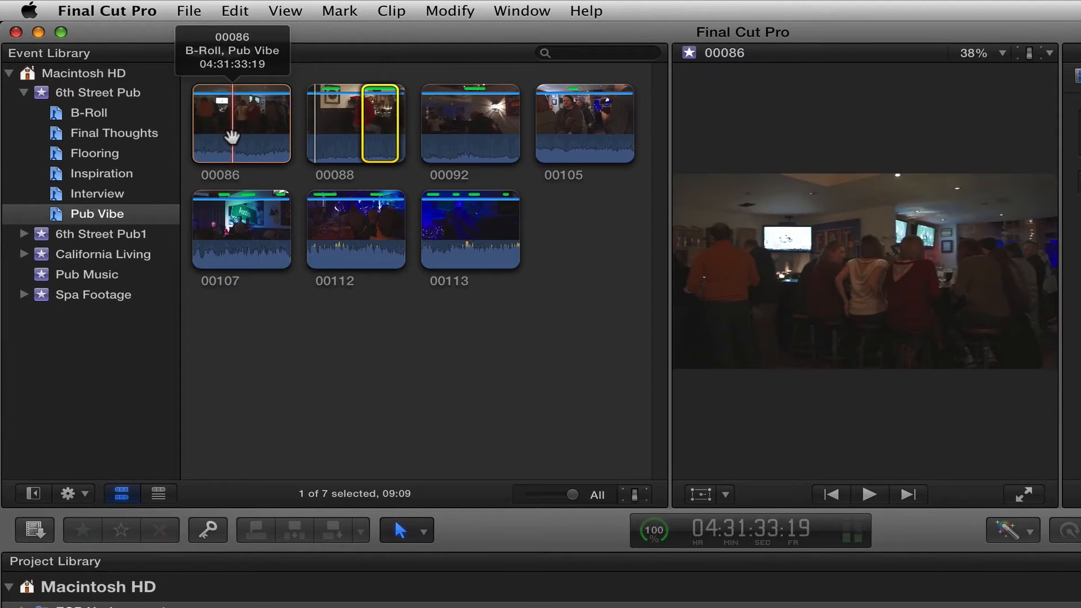
click(230, 137)
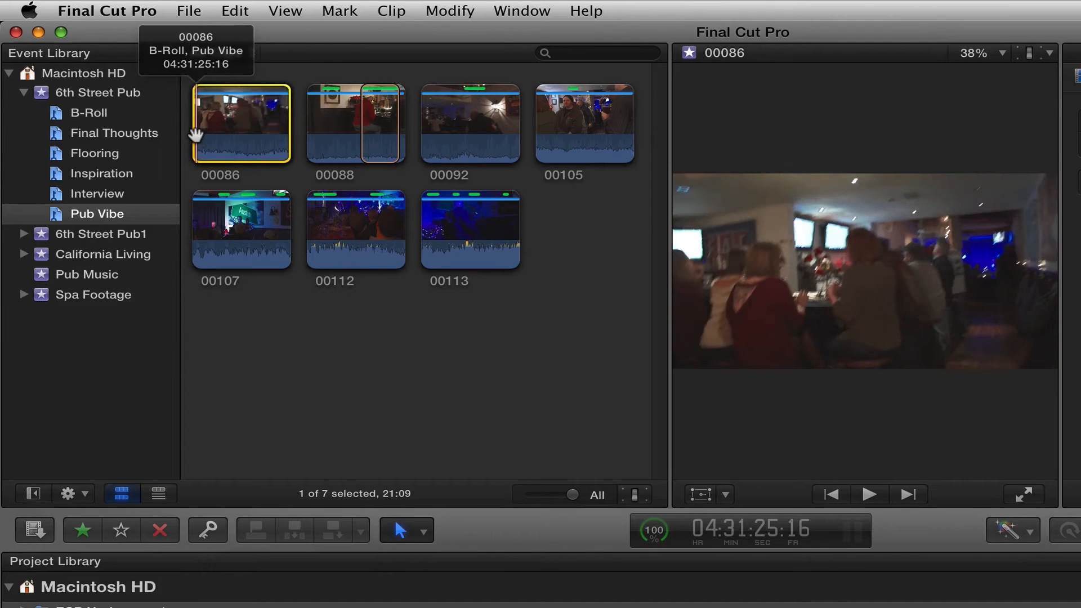
key(space)
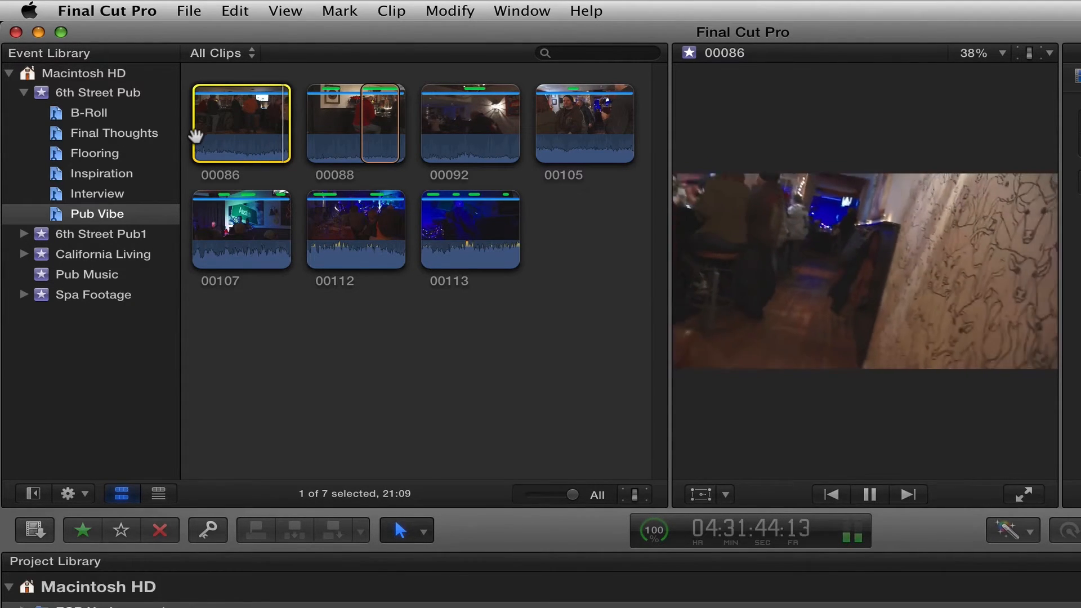
key(space)
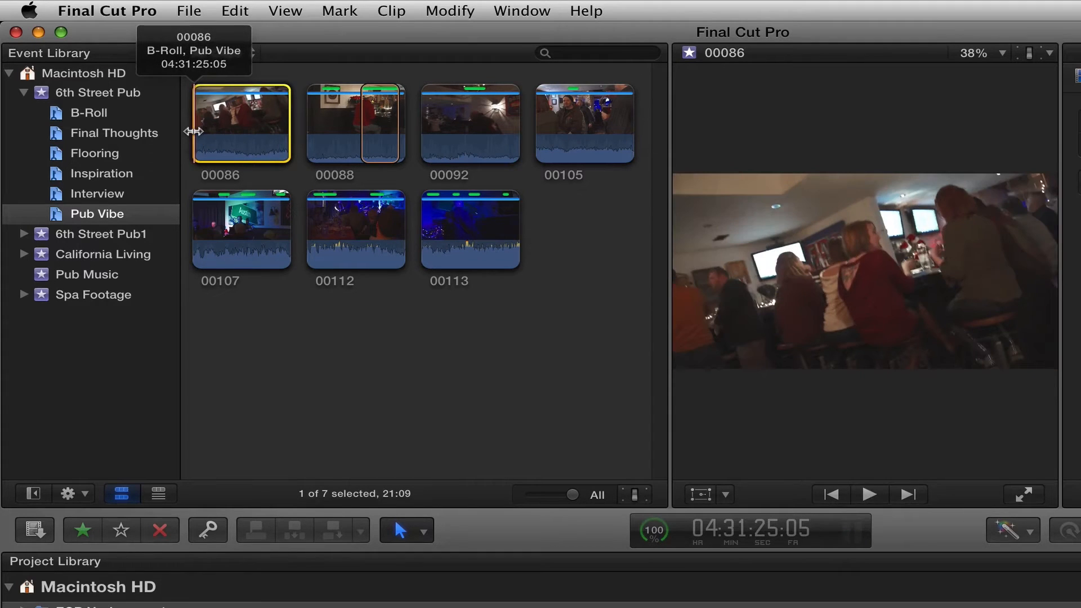
Step: Play clip 00086 from its beginning to the wall lantern shot and mark the range start at 04:31:30:04
key(space)
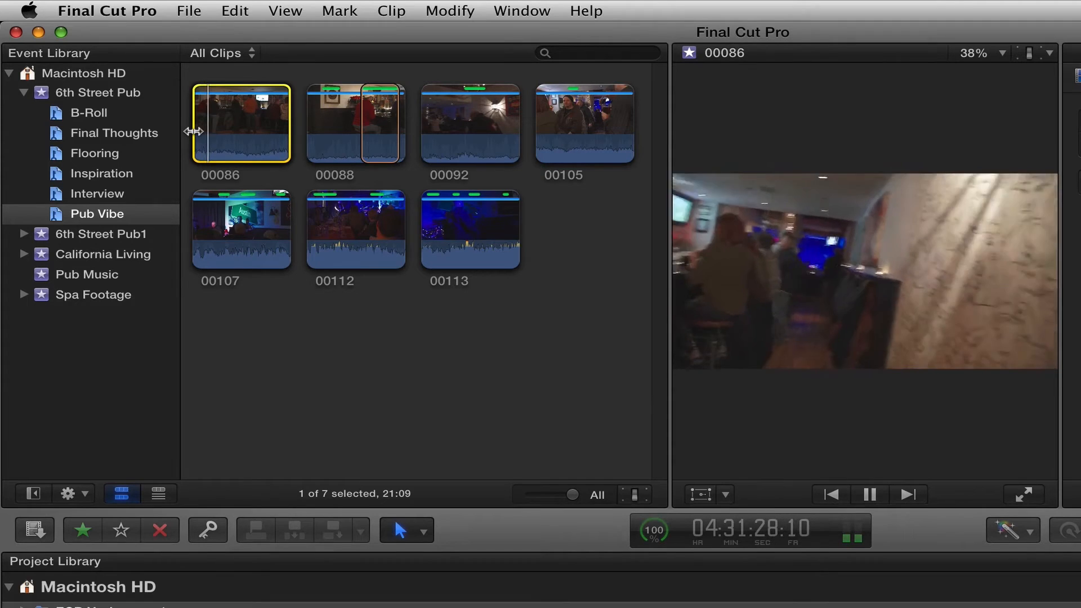
key(space)
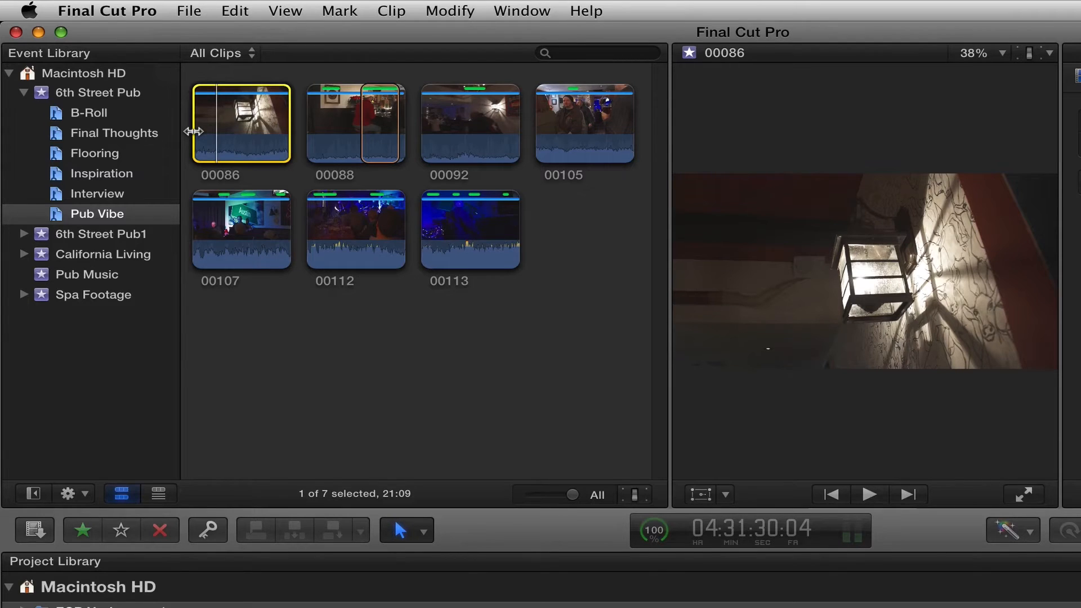
key(i)
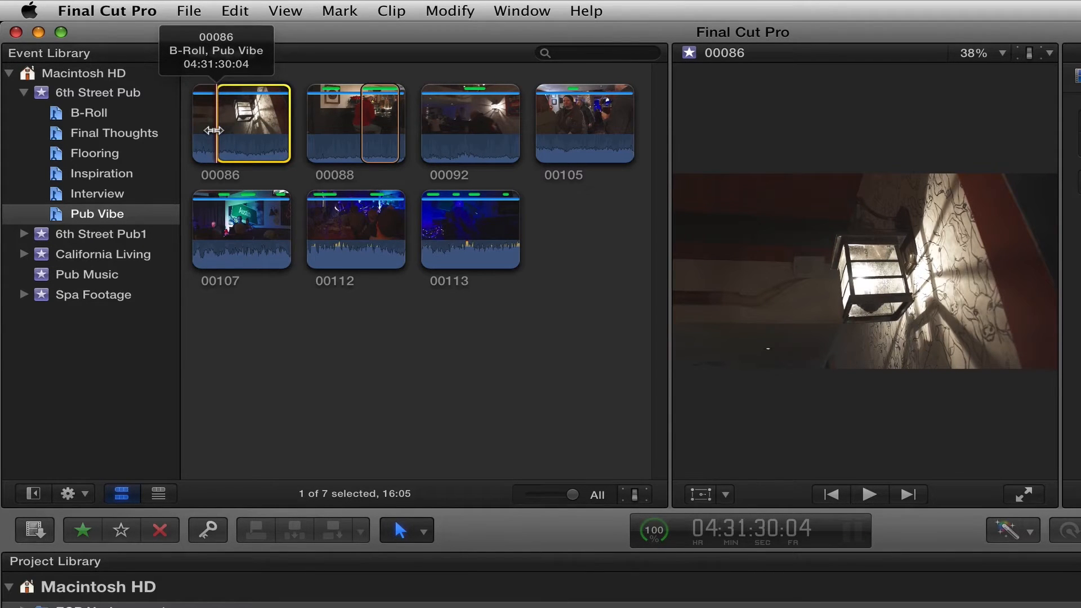
Step: Advance clip 00086 frame by frame to the steady view of the bar and mark the range end at 04:31:39:19
key(space)
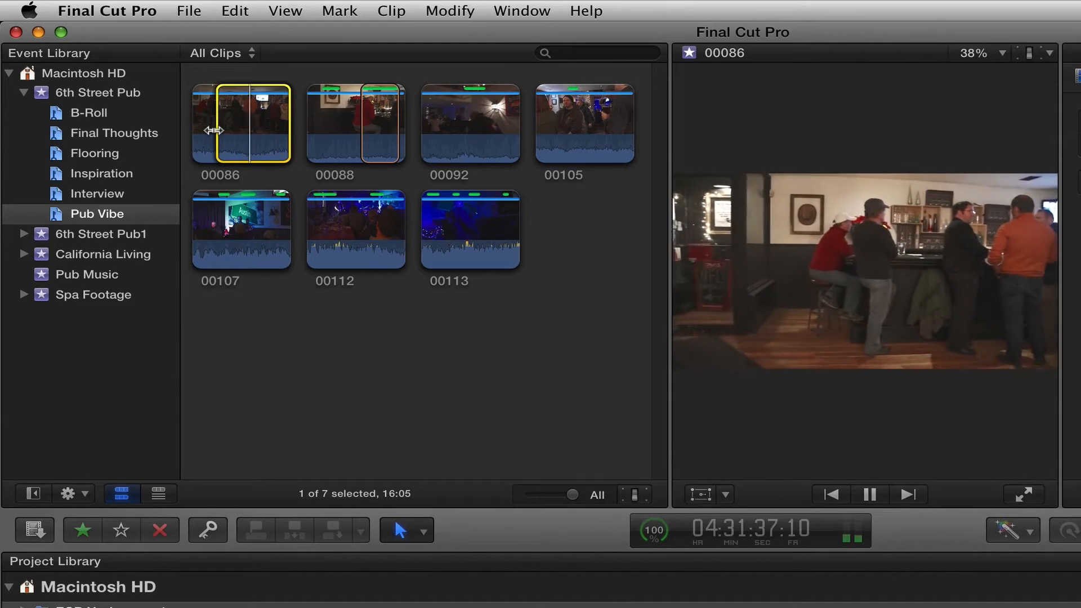
key(space)
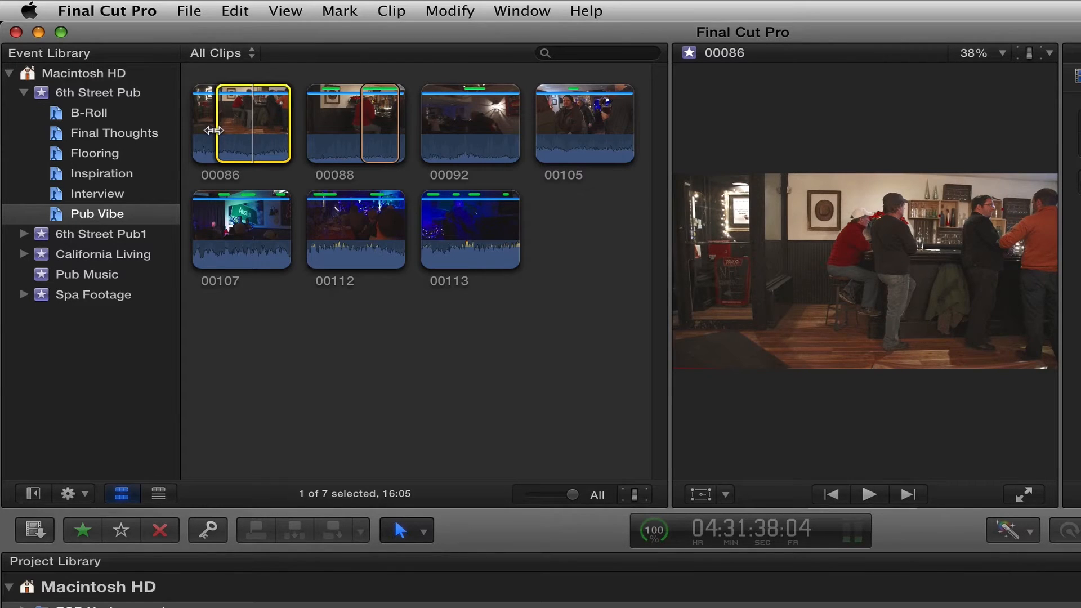
key(Right)
key(Right)
key(Right)
key(Right)
key(Right)
key(Right)
key(Right)
key(Right)
key(Right)
key(Right)
key(Right)
key(Right)
key(Right)
key(Right)
key(Right)
key(Right)
key(Right)
key(Right)
key(Right)
key(Right)
key(Right)
key(Right)
key(Right)
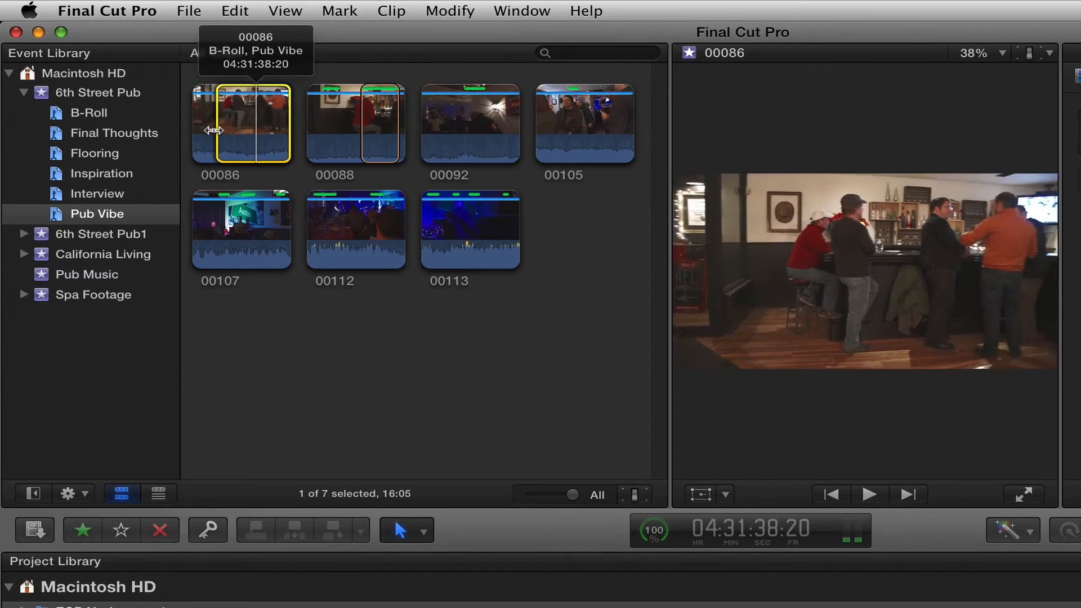
key(Right)
key(Right)
key(Right)
key(Right)
key(Right)
key(Right)
key(Right)
key(Right)
key(Right)
key(Right)
key(Right)
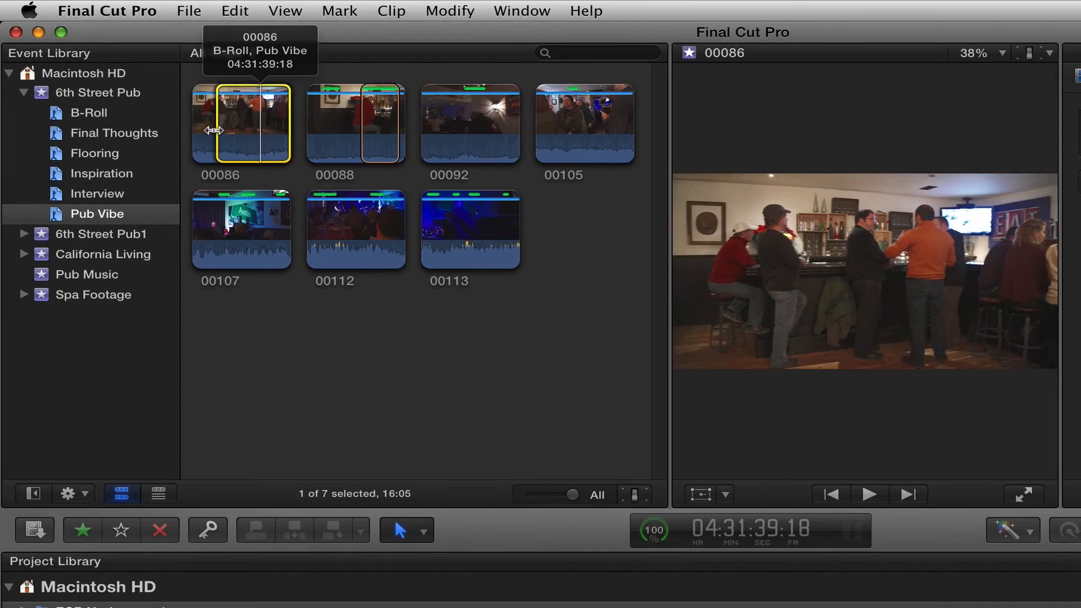
key(Right)
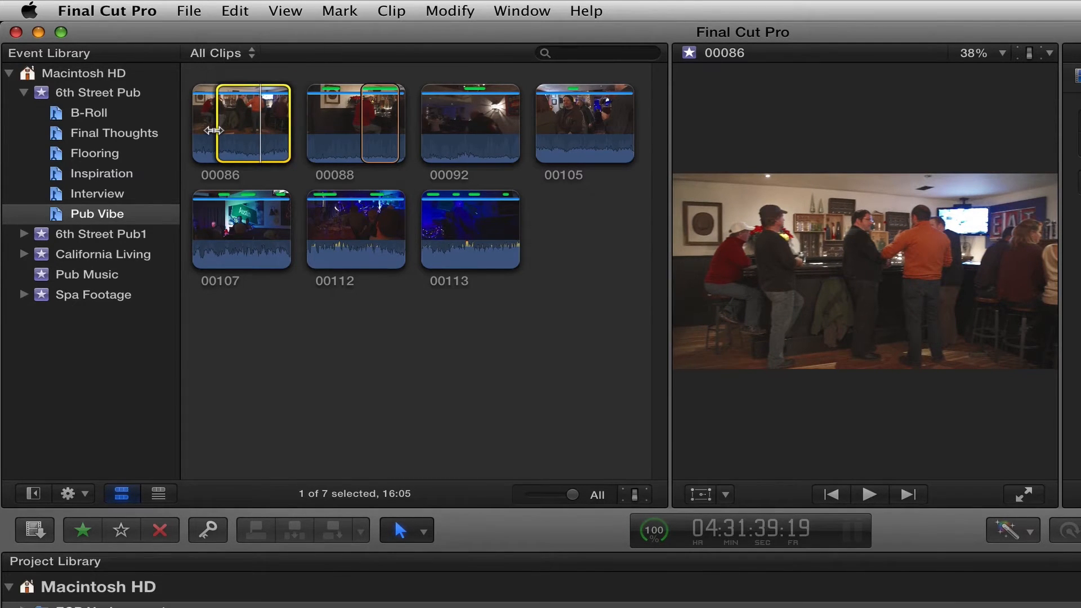
key(o)
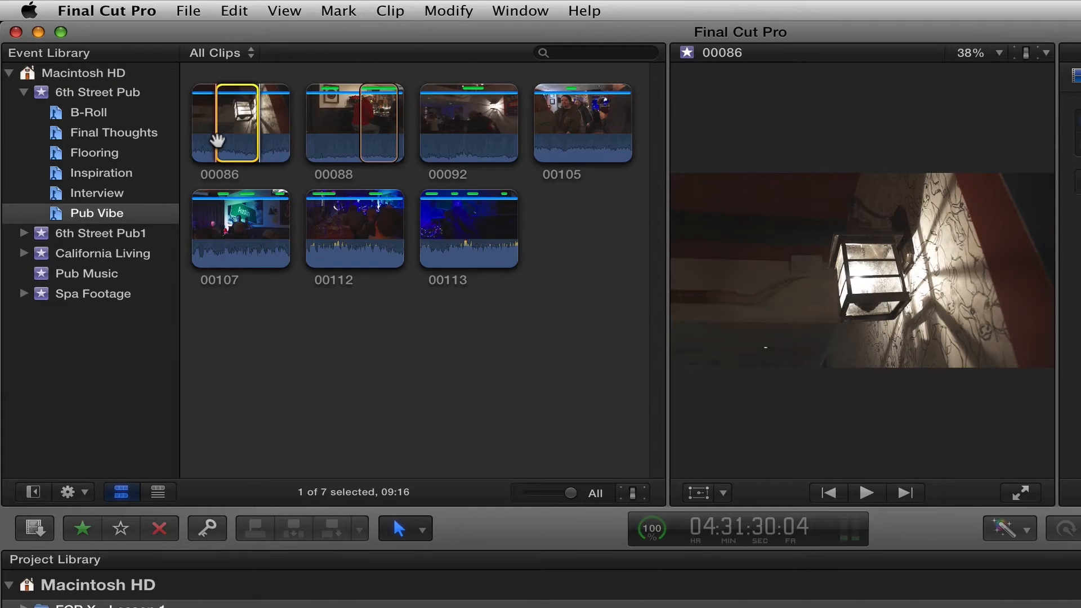
Step: Review the marked range of clip 00086, shorten it to 05:20 by moving its end earlier, and play the selection
key(space)
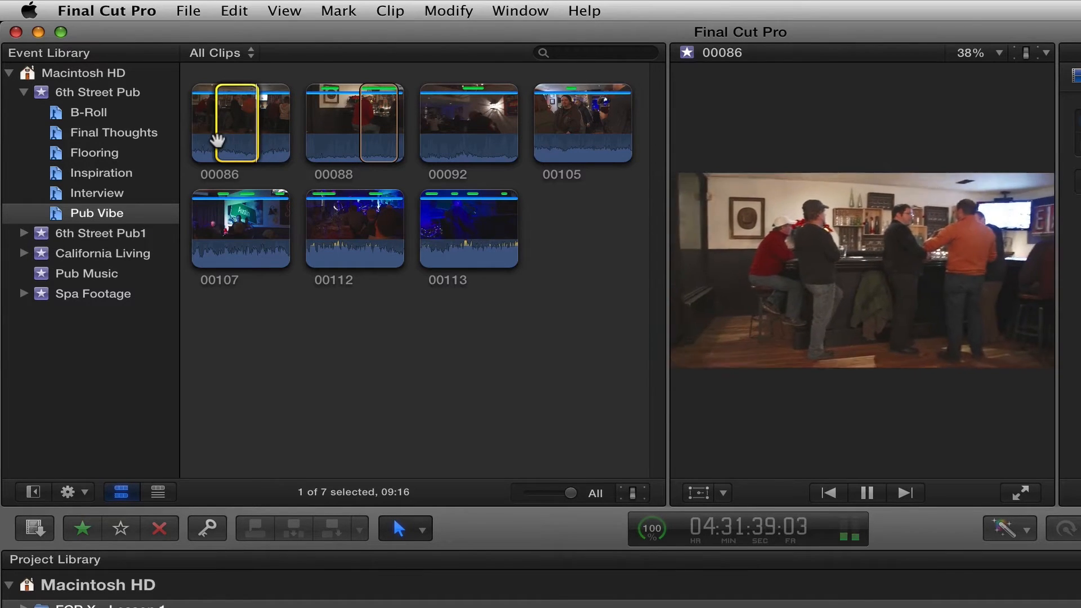
key(space)
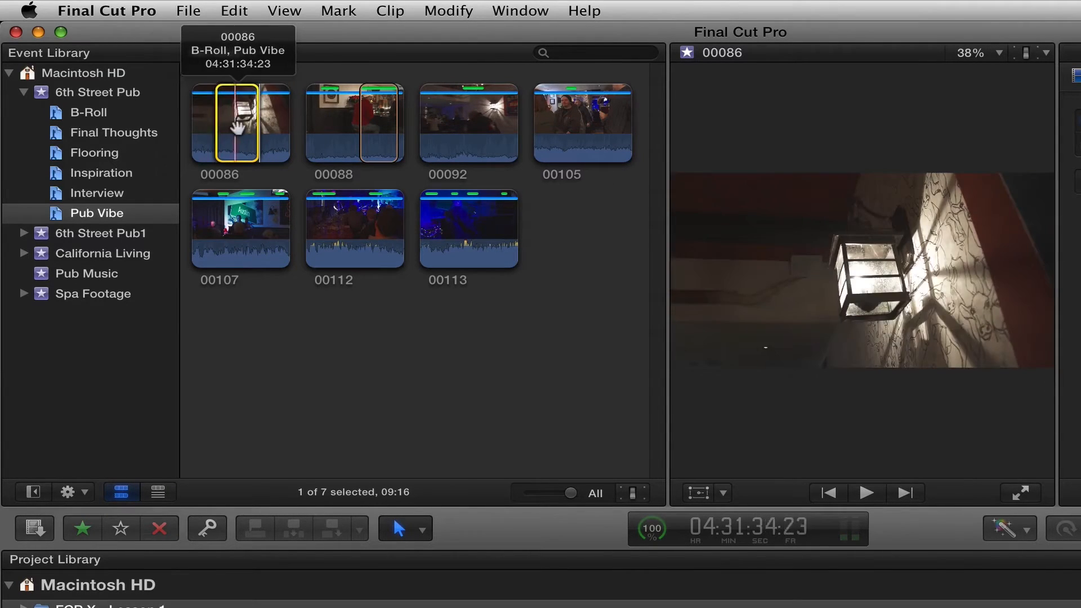
drag(253, 129, 242, 129)
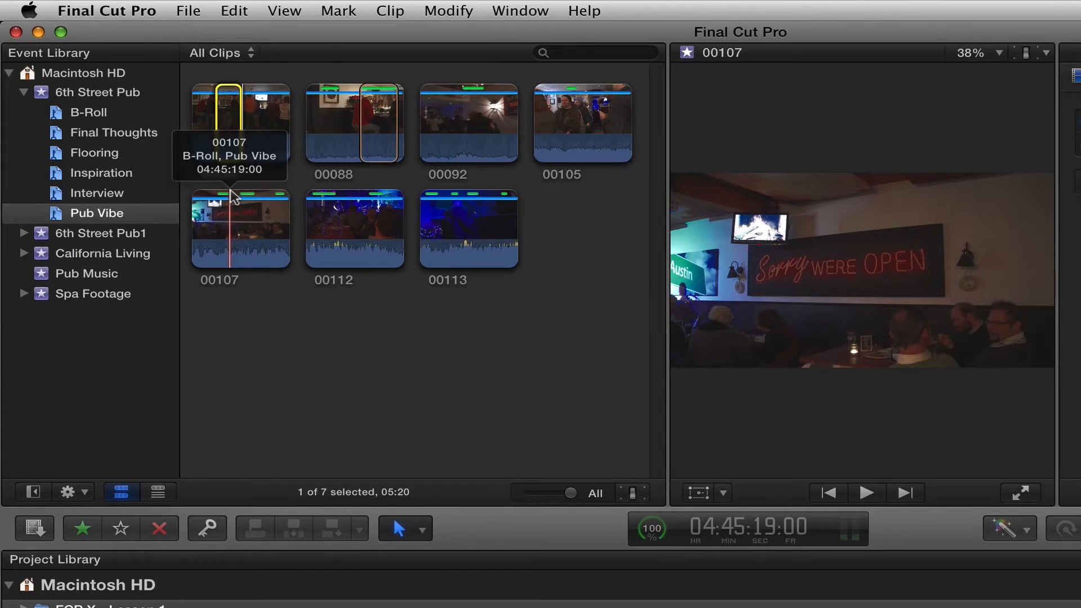
key(/)
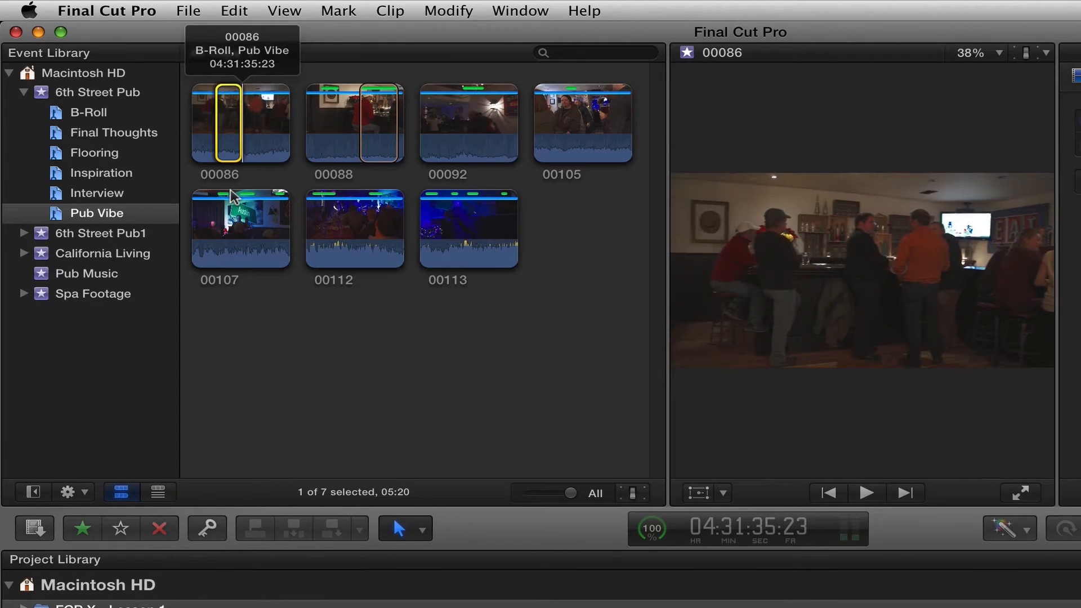
Step: Show the Inspector and mark the selected 05:20 range of clip 00086 as a favorite
key(super+4)
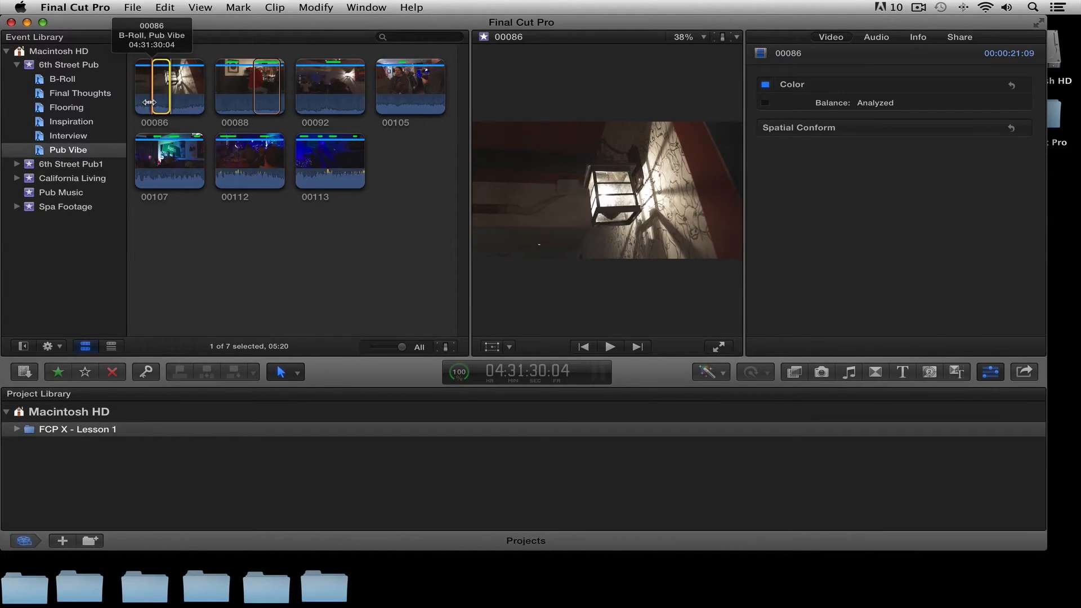
click(58, 372)
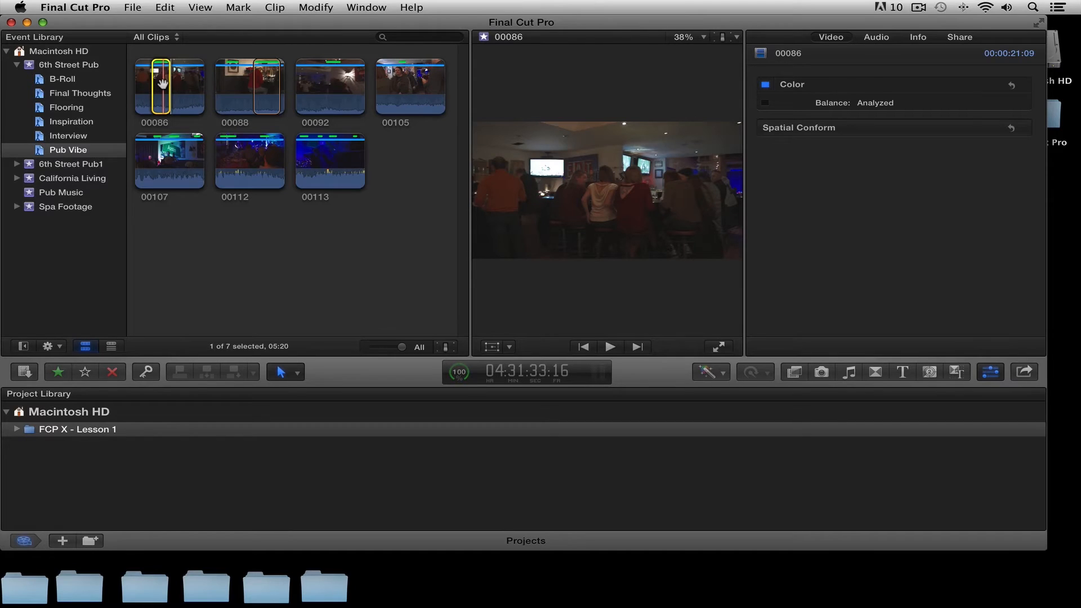
Step: Open the Inspiration collection, select clip 00083 and display the events as a list
click(76, 123)
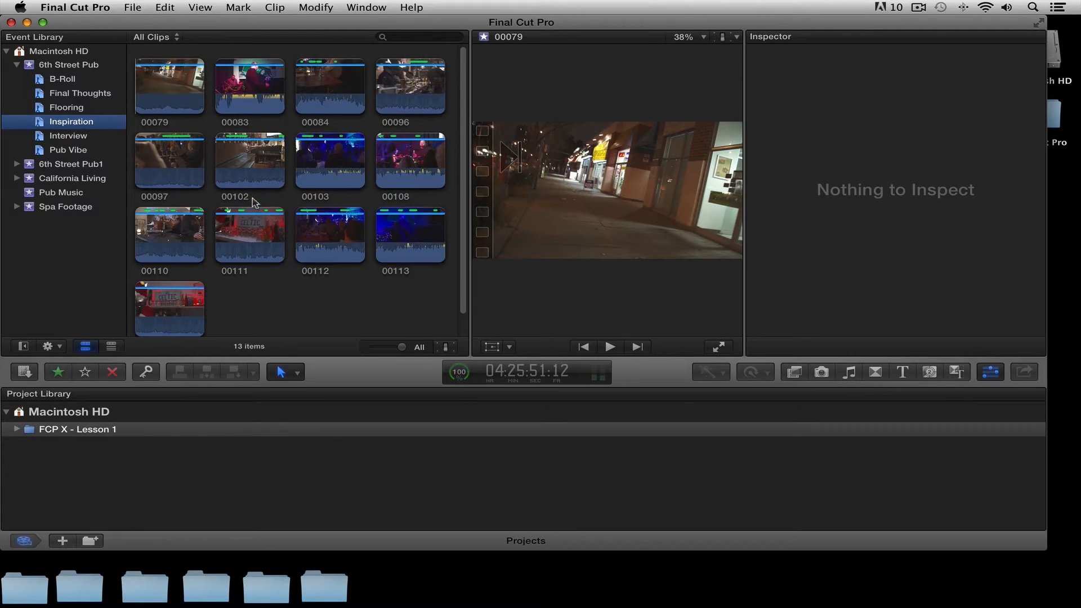
click(253, 98)
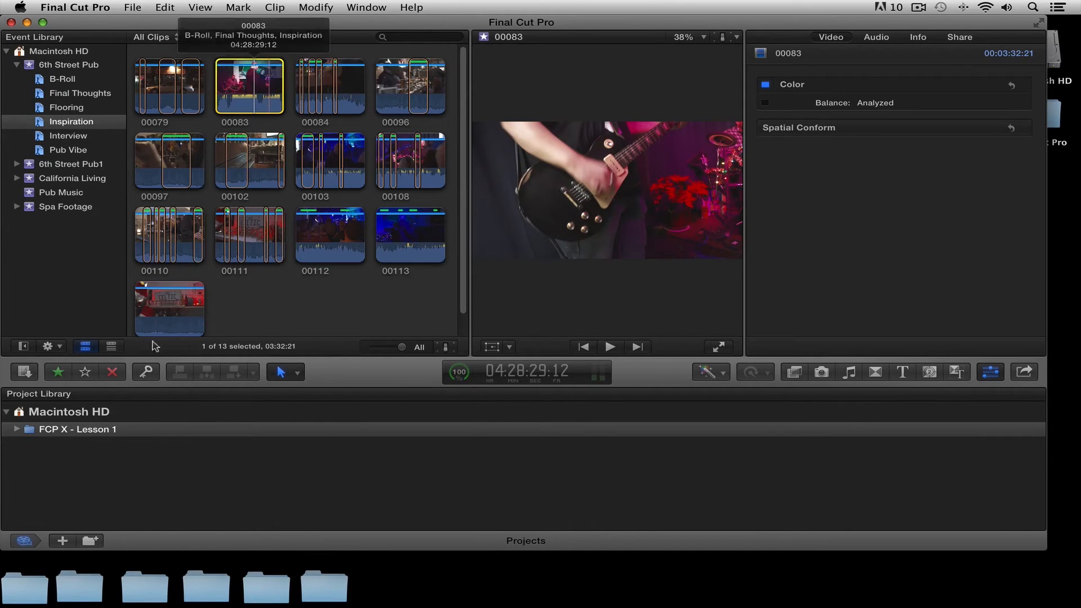
key(alt+super+2)
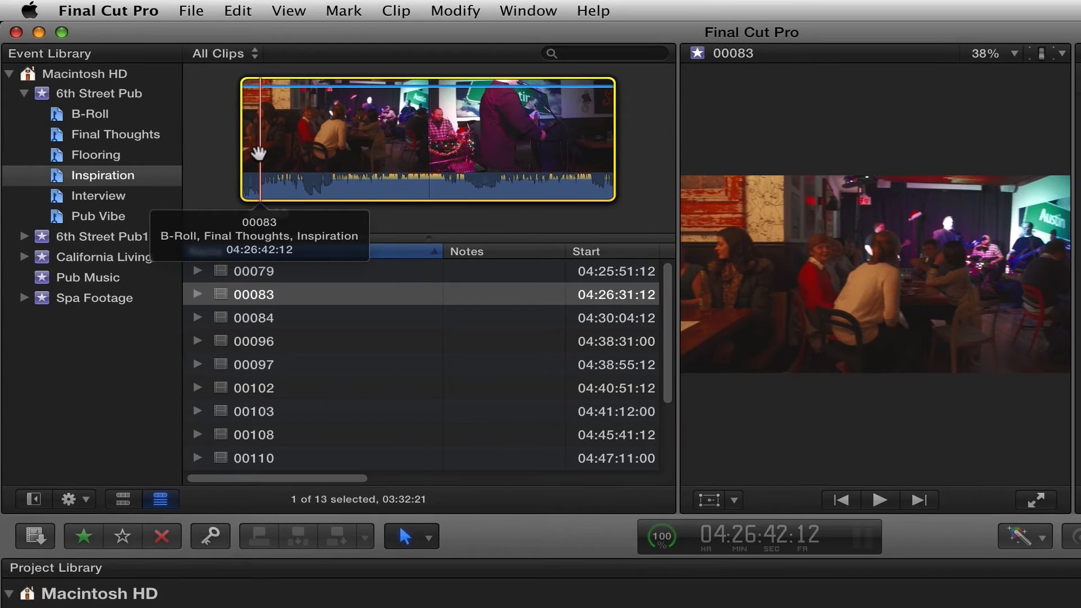
Step: Play clip 00083, return to the view of the audience and band, and mark the range start at 04:26:42:02
key(space)
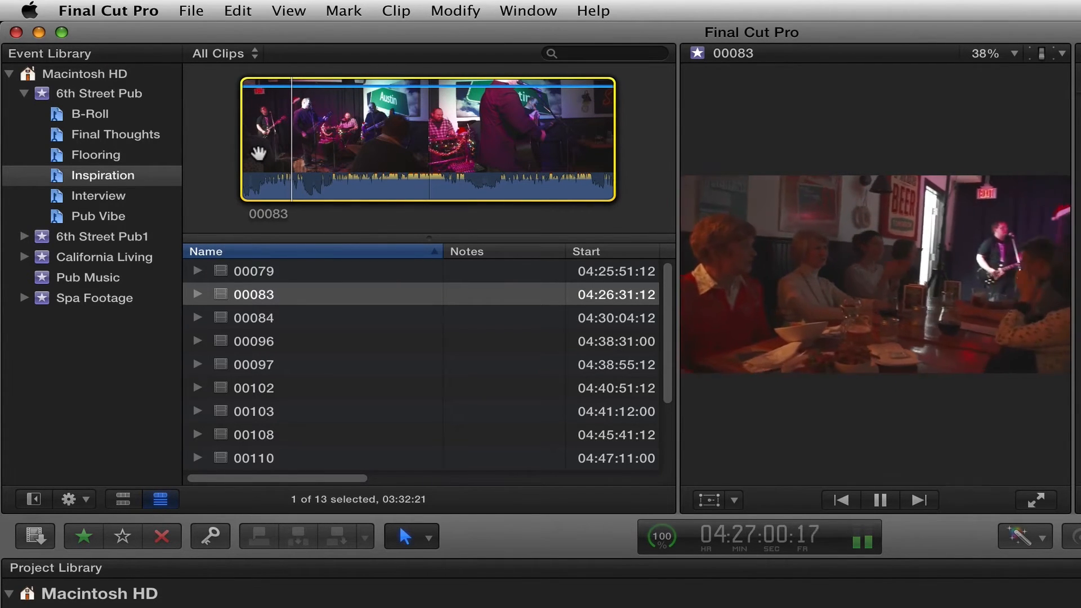
key(space)
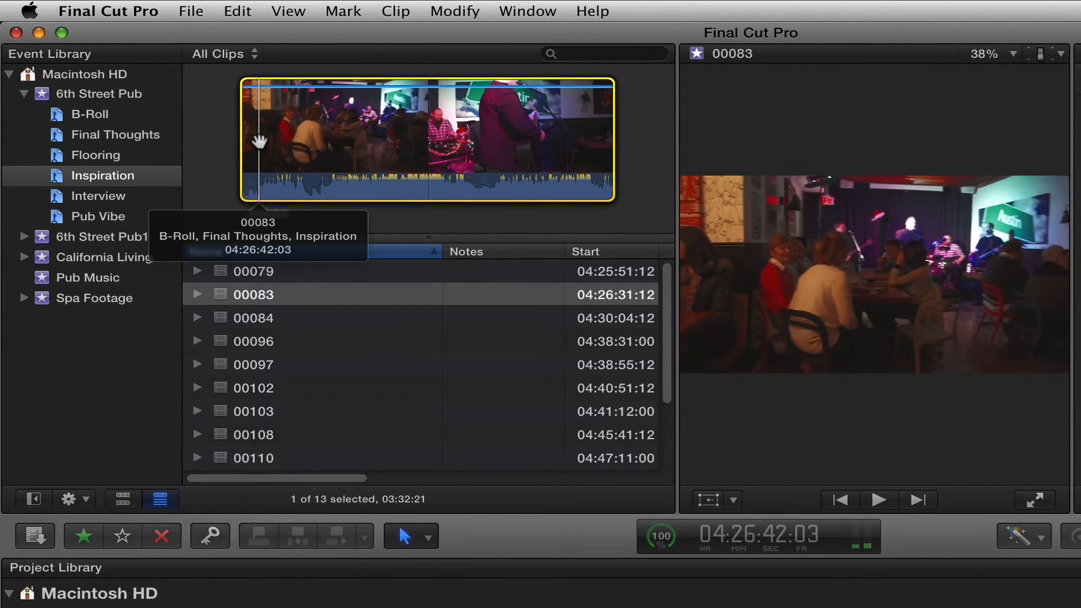
key(Right)
key(Right)
key(Right)
key(i)
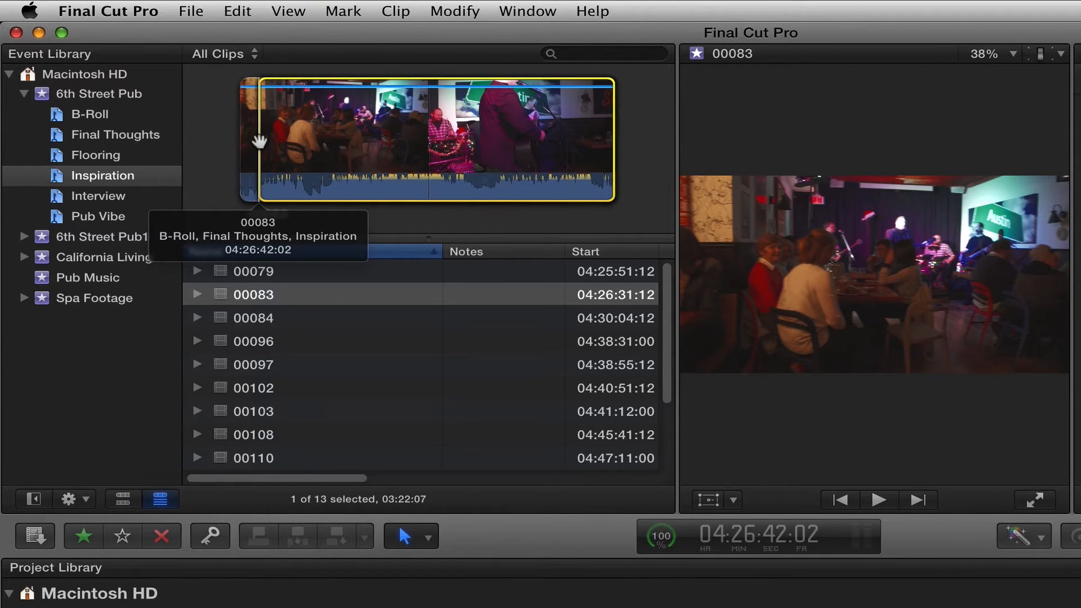
Step: Play clip 00083 to the neon sign shot, step back to 04:26:51:10 and mark the range end there
key(space)
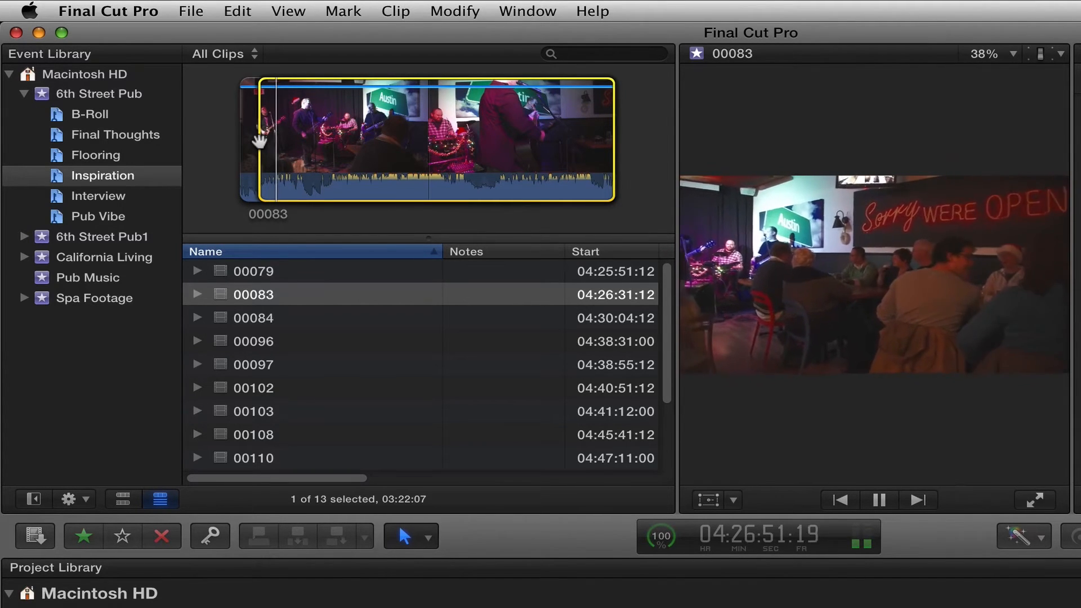
key(space)
key(Left)
key(Left)
key(Left)
key(Left)
key(Left)
key(Left)
key(Left)
key(Left)
key(Left)
key(Left)
key(Left)
key(Left)
key(Left)
key(Left)
key(Left)
key(Left)
key(Left)
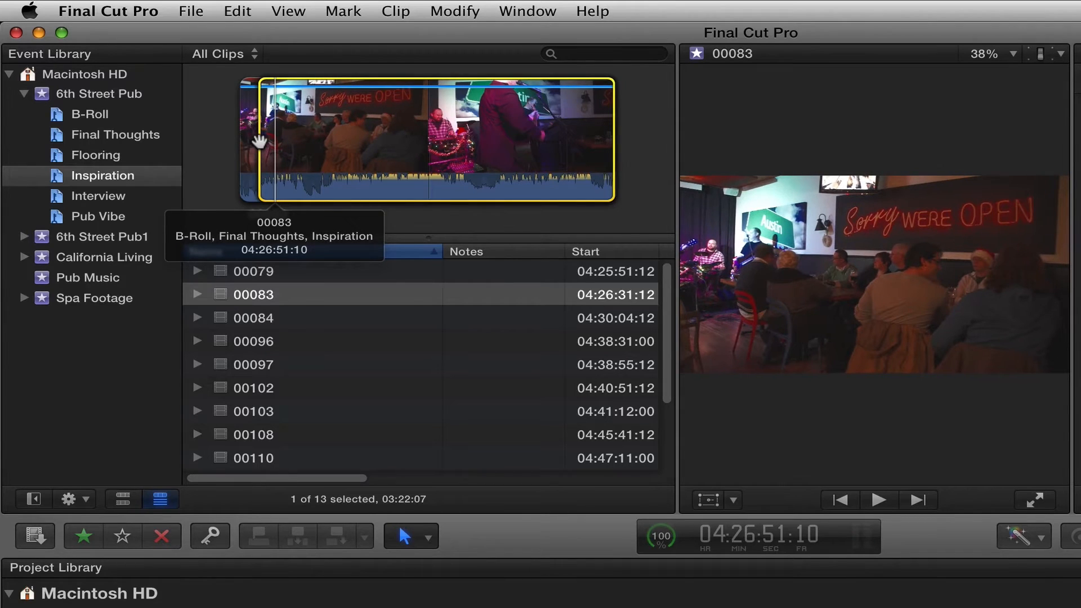
key(o)
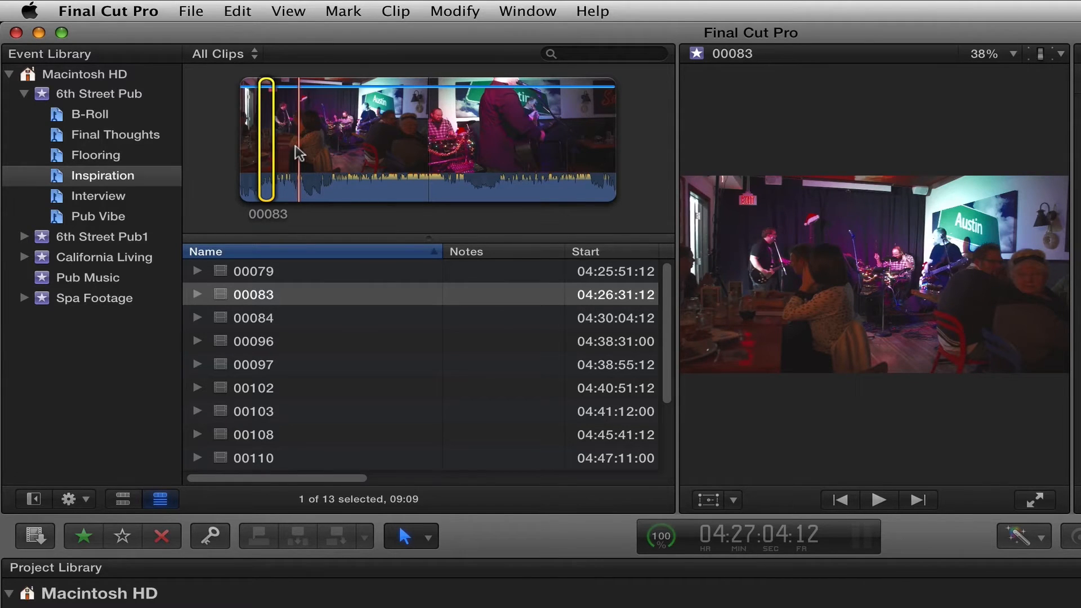
Step: Add a second range to clip 00083 from 04:27:04:12 to 04:27:09:04, keeping the first range
key(shift+super+i)
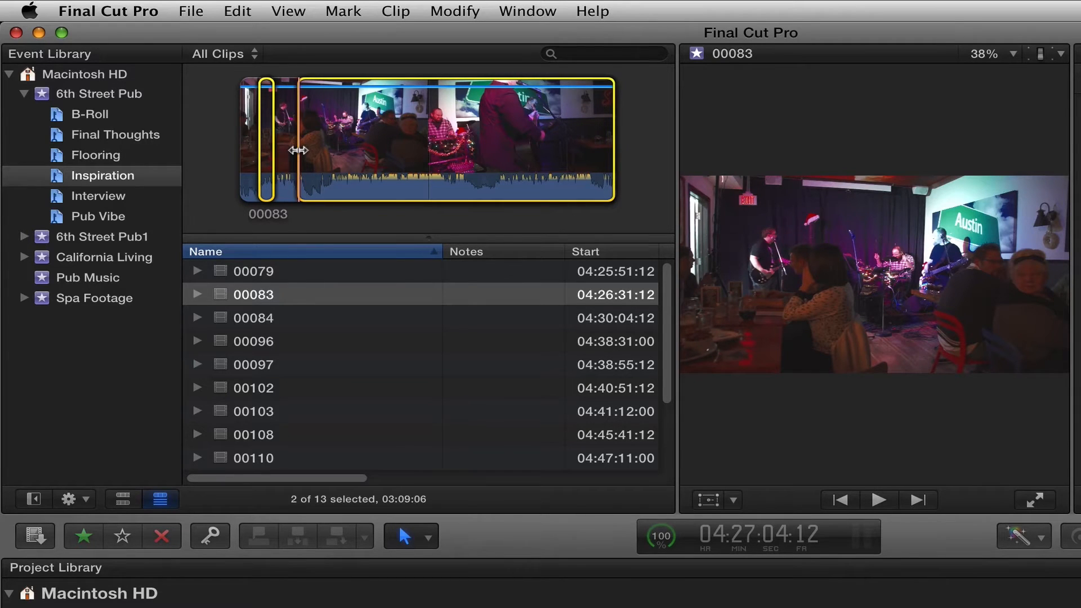
key(space)
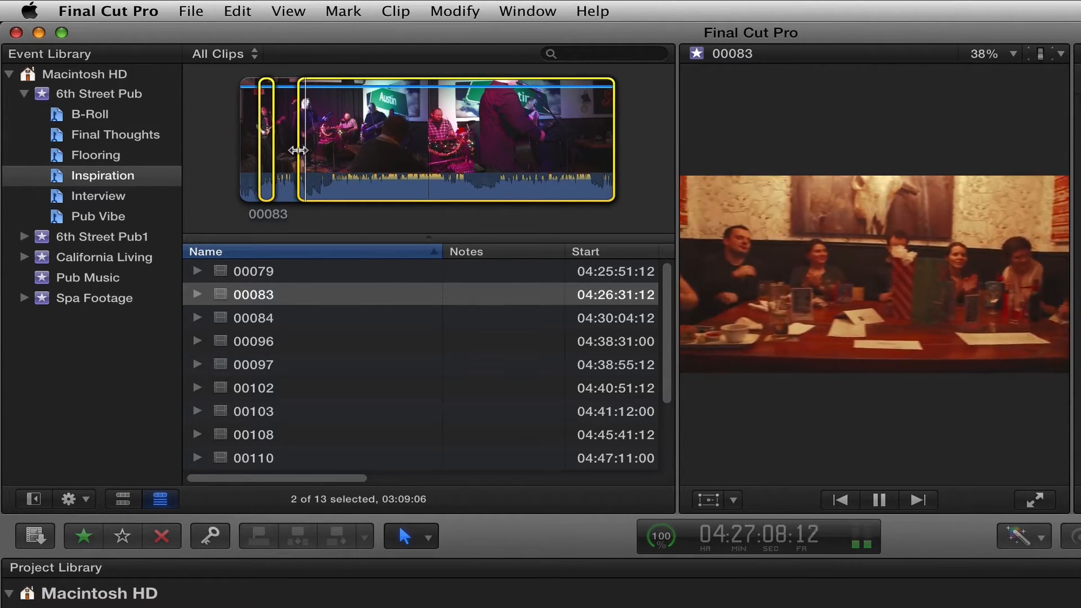
key(space)
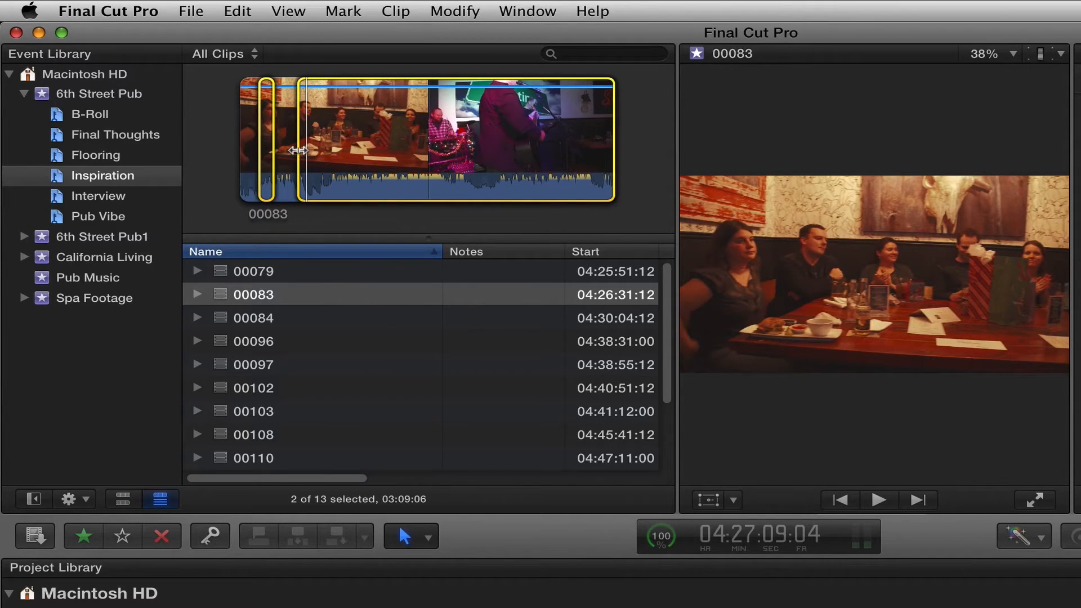
key(shift+super+o)
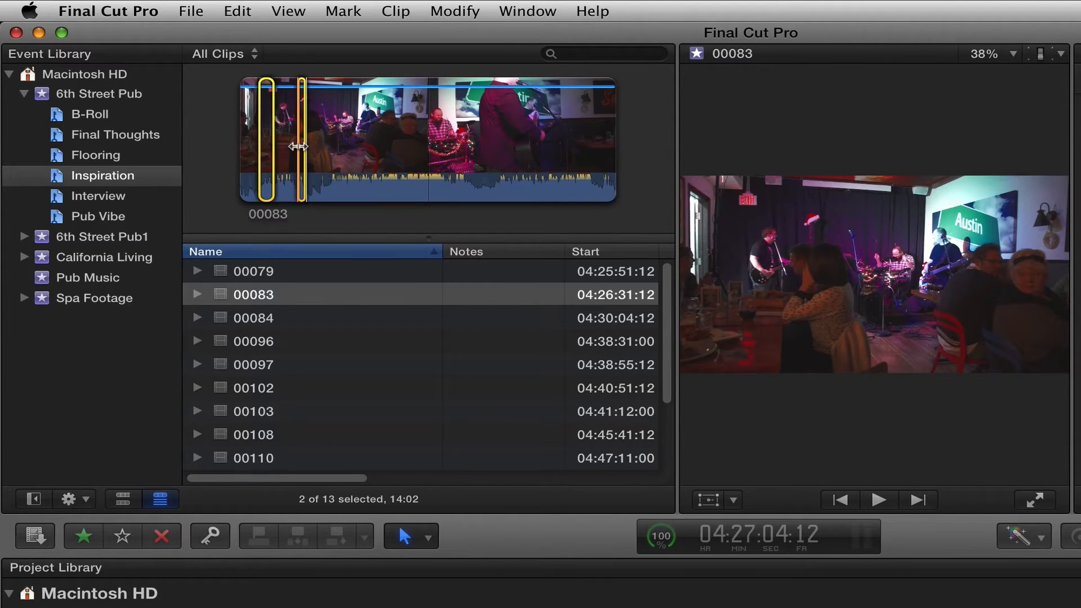
Step: Select the two marked ranges of clip 00083 together and mark both as favorites
click(267, 145)
click(304, 143)
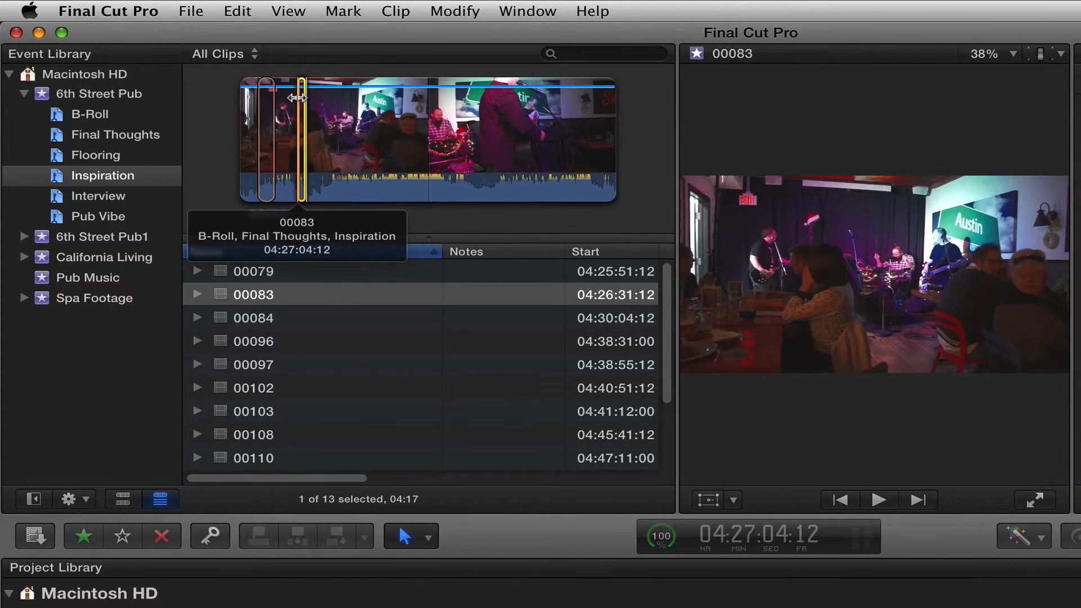
click(264, 104)
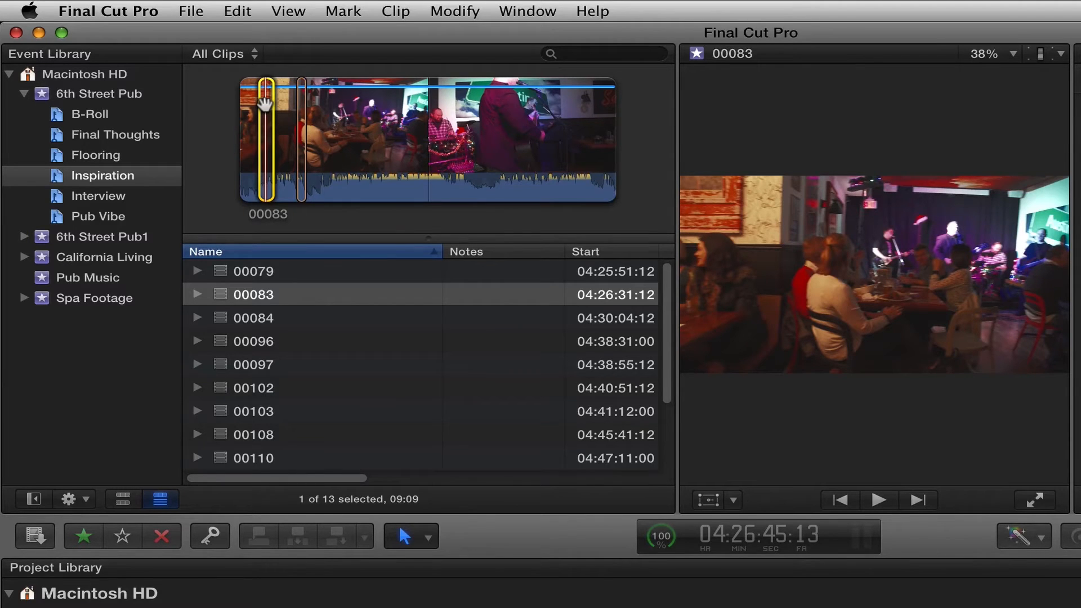
super+click(302, 140)
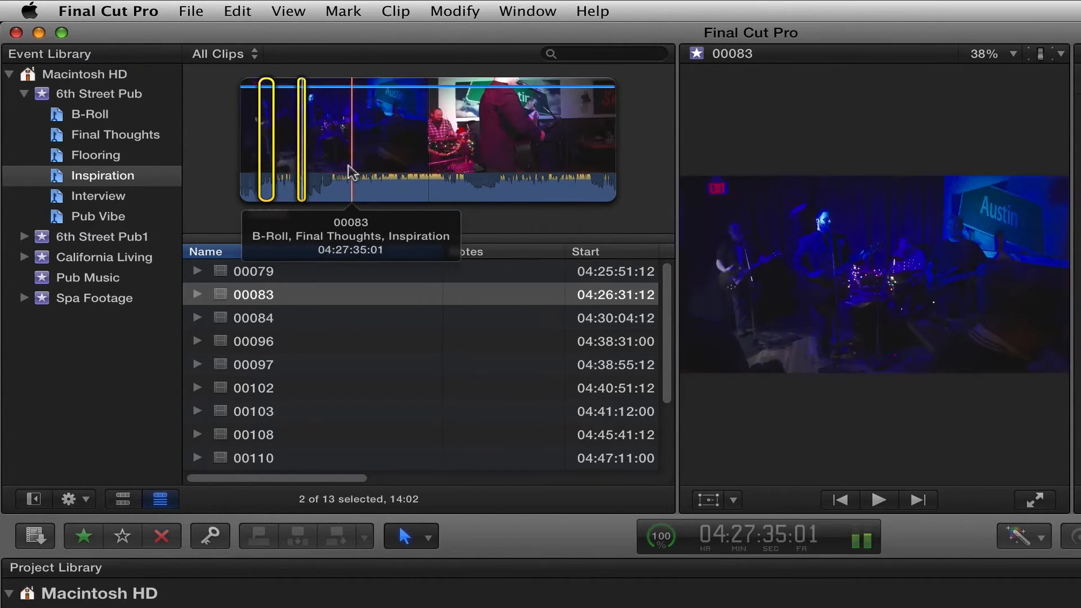
click(78, 535)
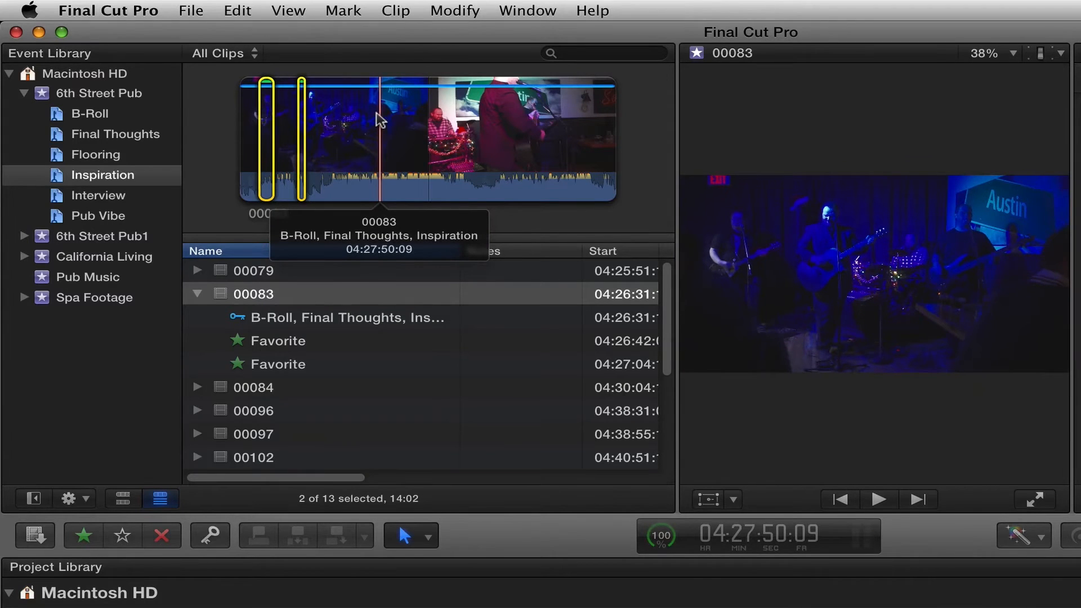
Step: Add a third range about 57 seconds long to clip 00083, starting at 04:27:50:09, and try selecting the ranges individually and together
drag(381, 120, 479, 127)
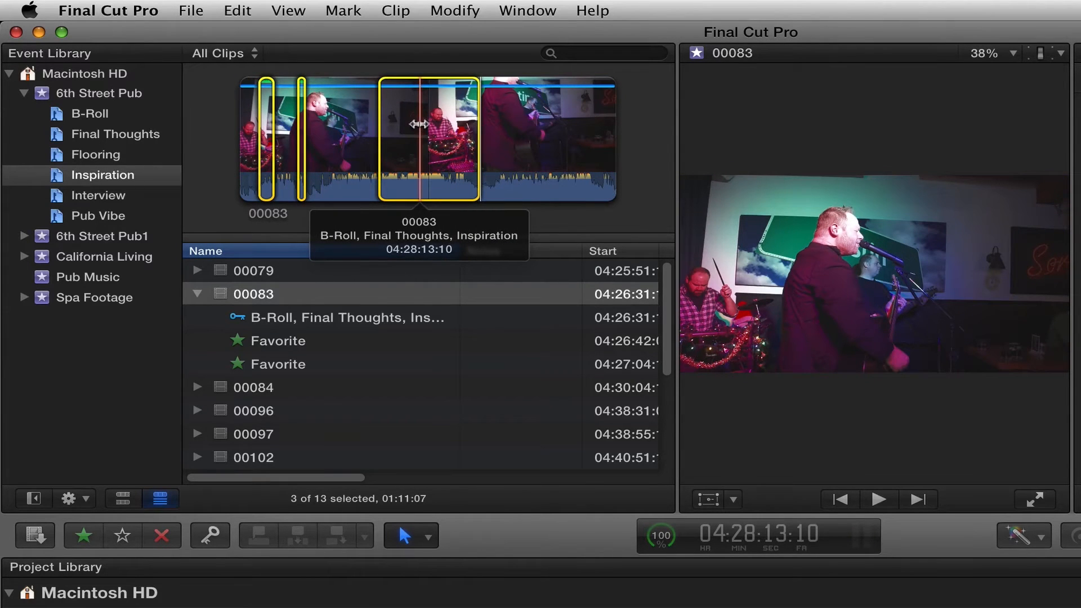
click(419, 121)
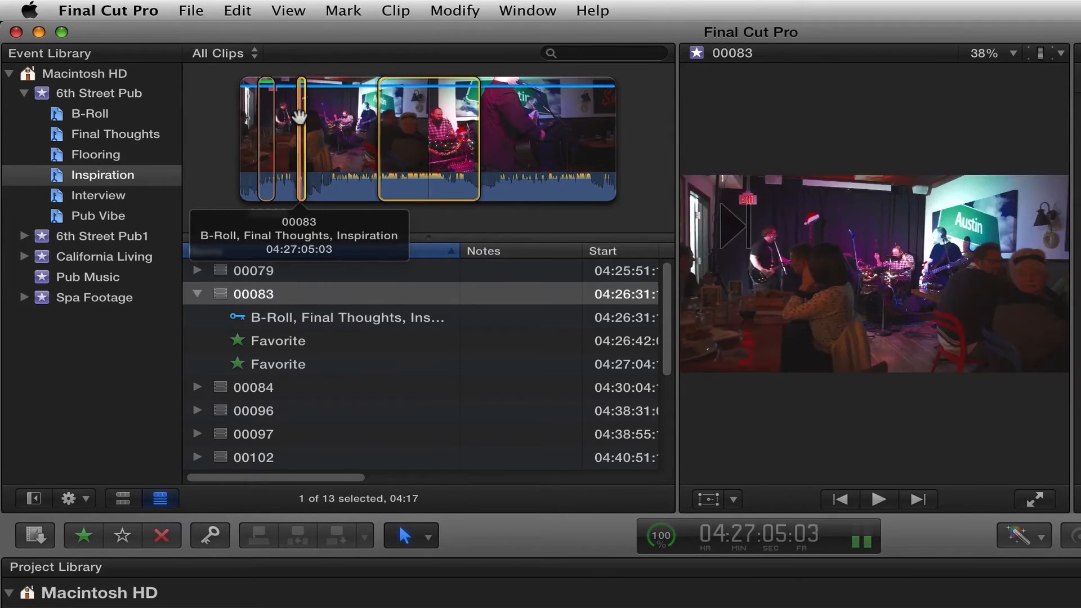
click(266, 121)
click(389, 131)
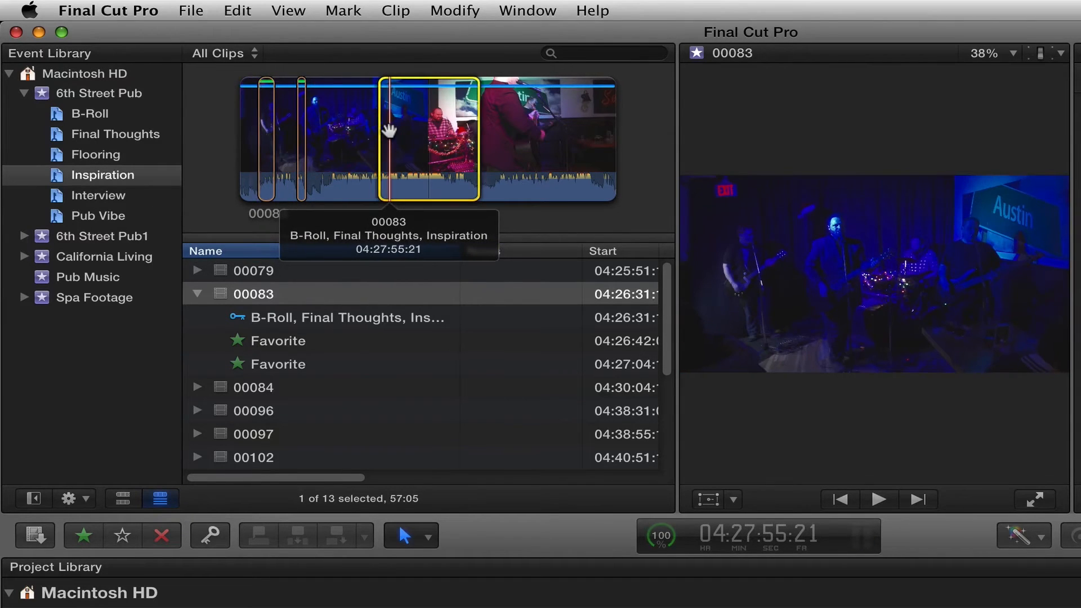
super+click(389, 130)
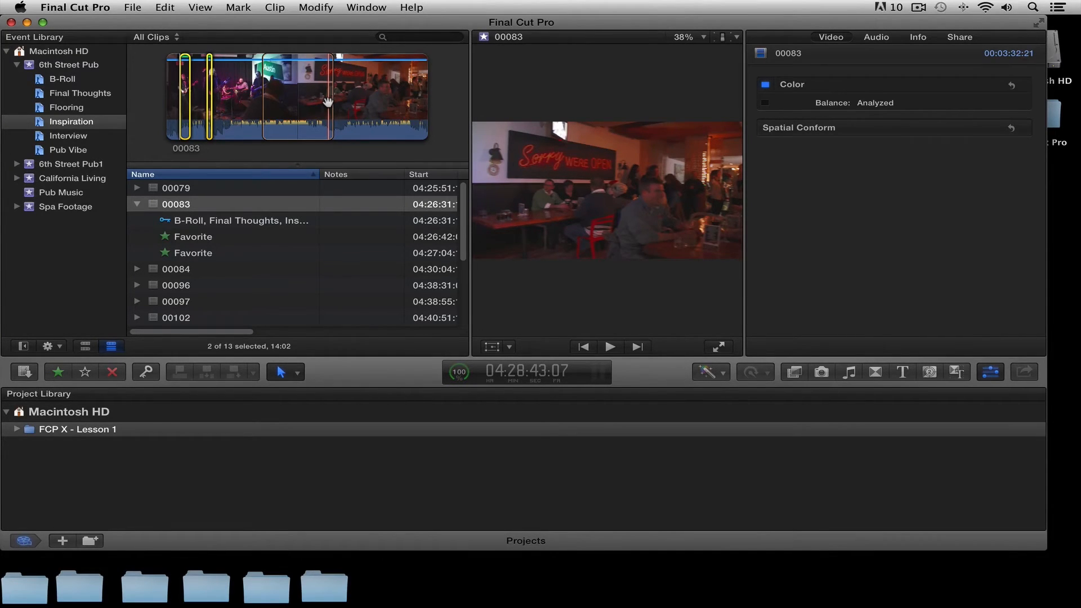
Step: Expand clips 00079 and 00084 in the list to view their keyword and favorite entries
click(137, 188)
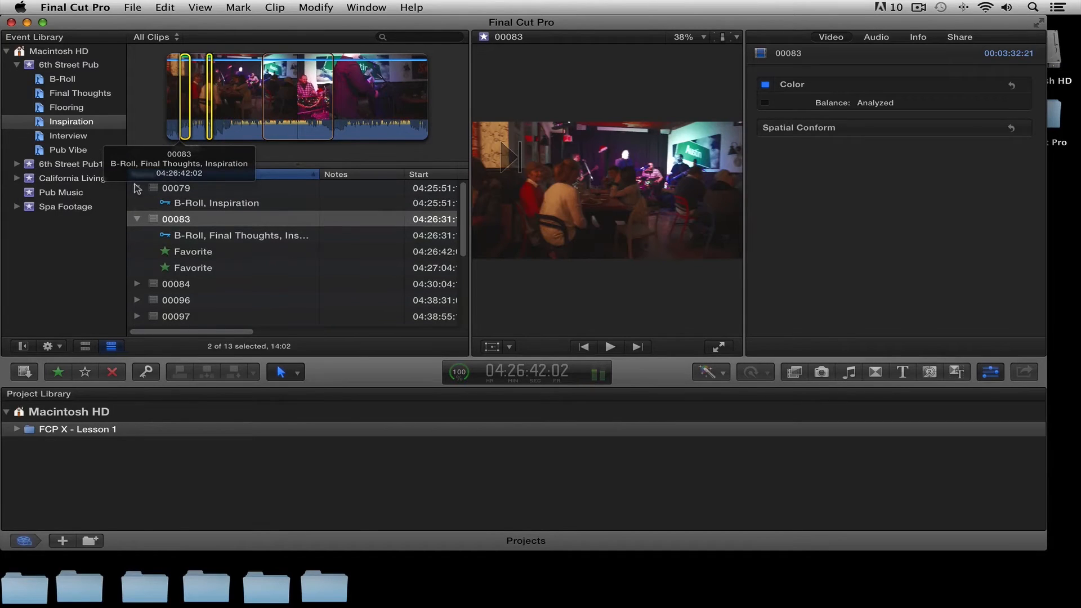
click(137, 288)
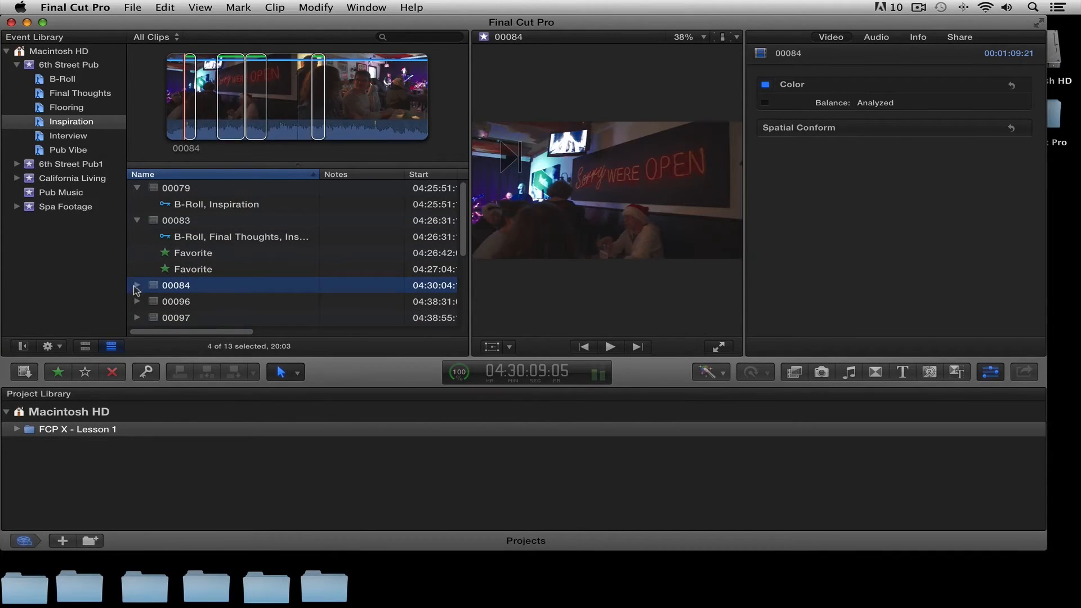
click(137, 285)
click(228, 110)
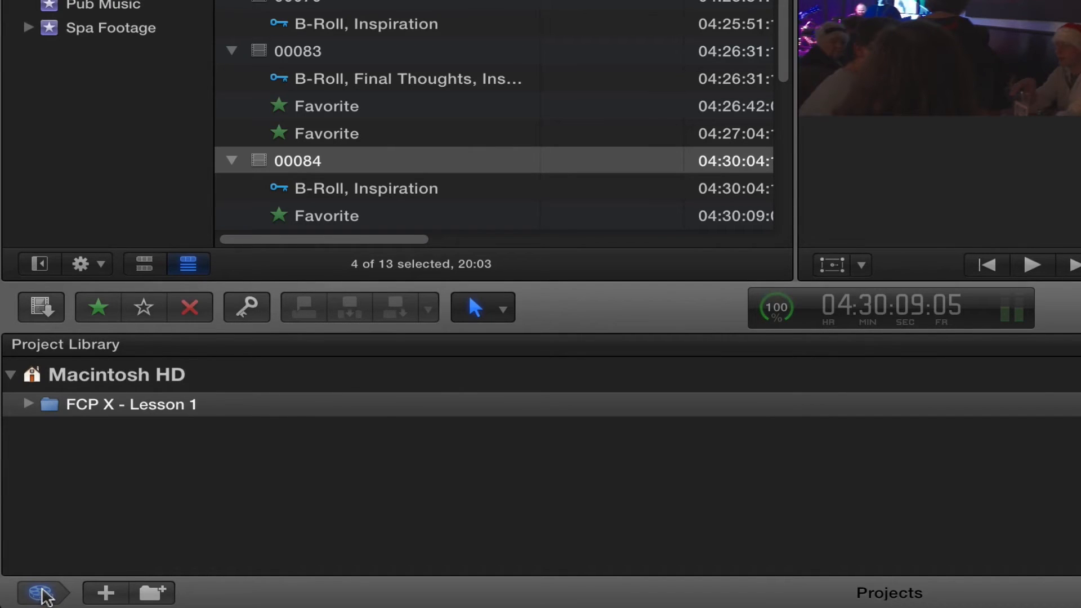
Step: Expand the FCP X - Lesson 1 project folder and open its California project in the timeline
click(58, 402)
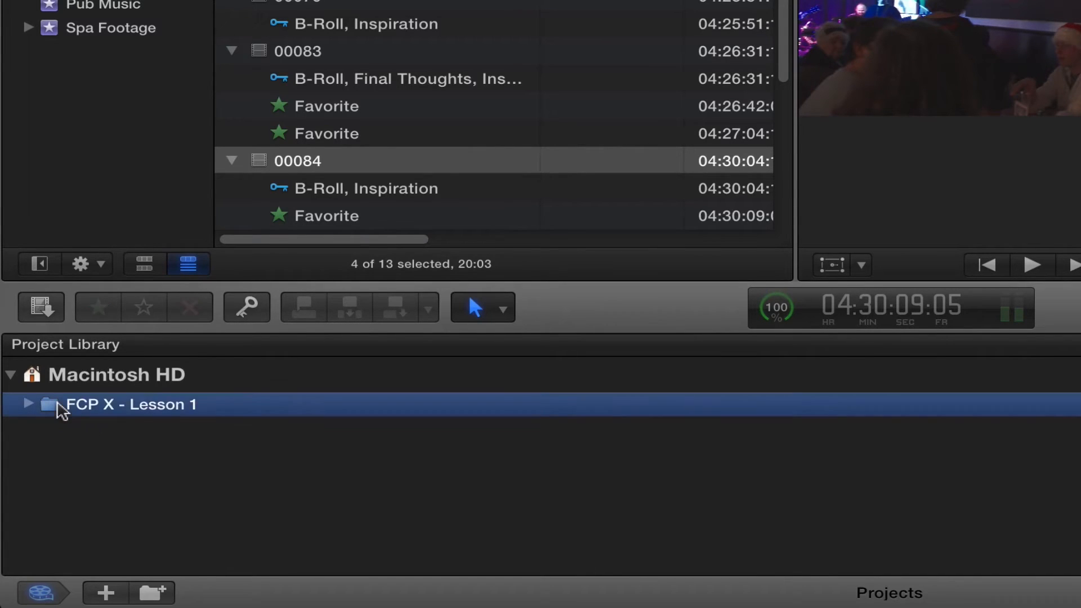
click(28, 403)
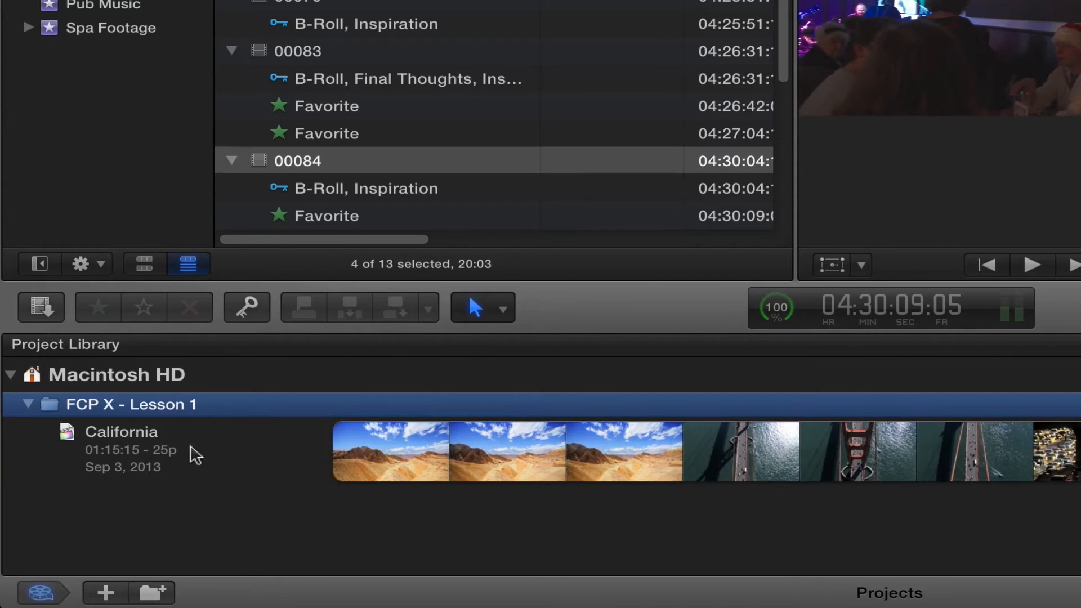
click(178, 449)
click(37, 591)
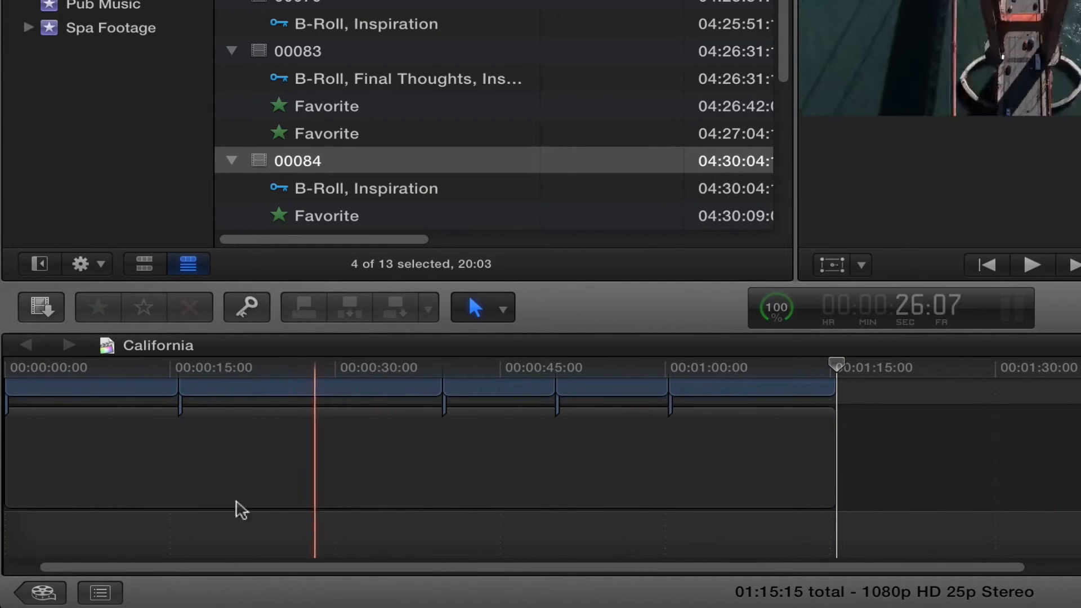
Step: Return to the Project Library, collapse and re-expand the FCP X - Lesson 1 folder, and select the California project
click(46, 592)
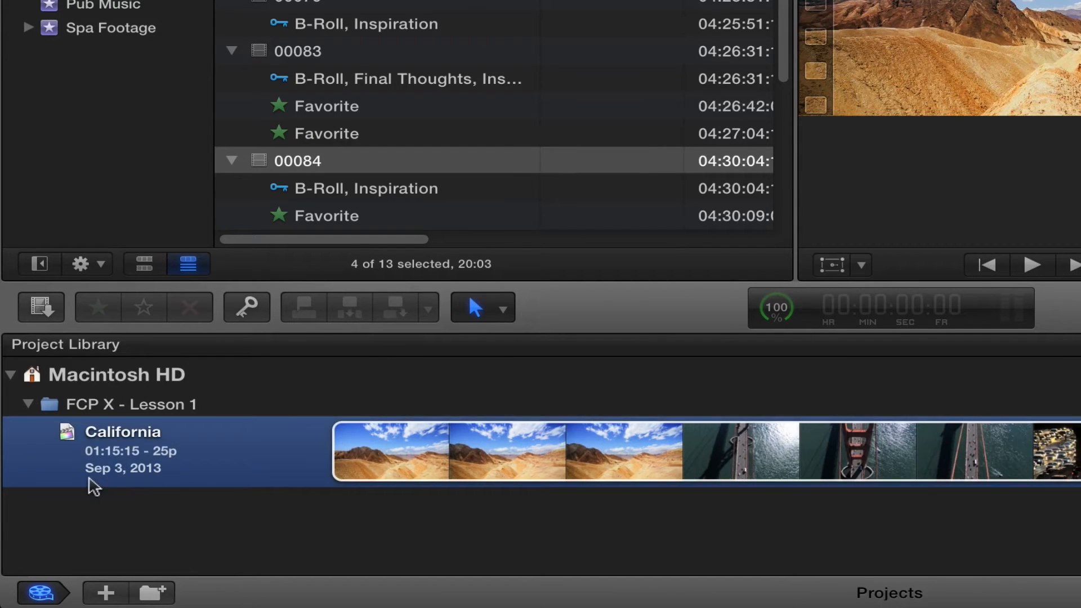
click(27, 404)
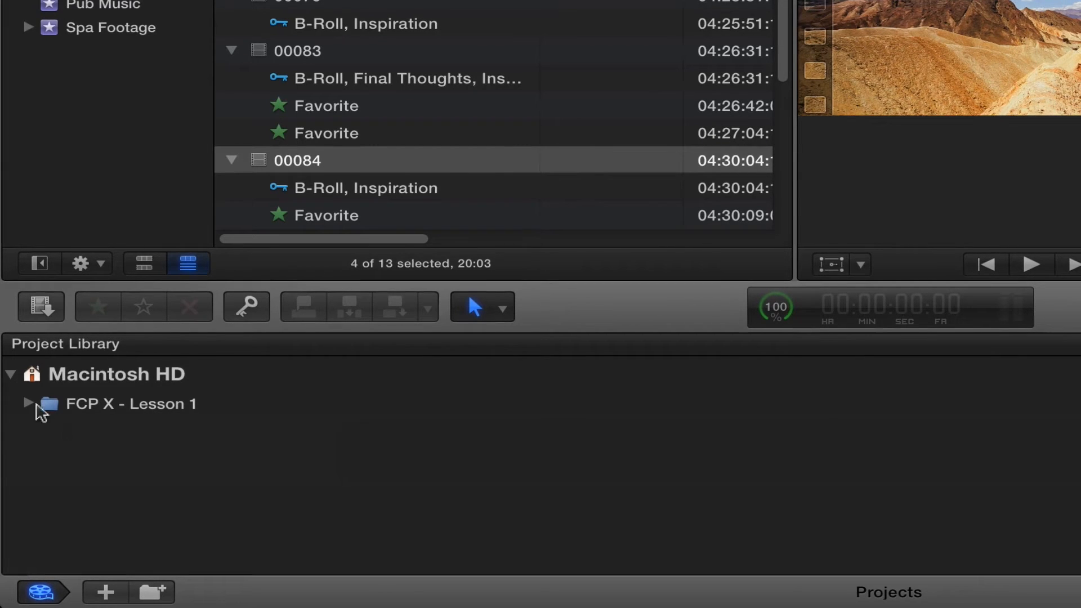
click(28, 404)
click(254, 461)
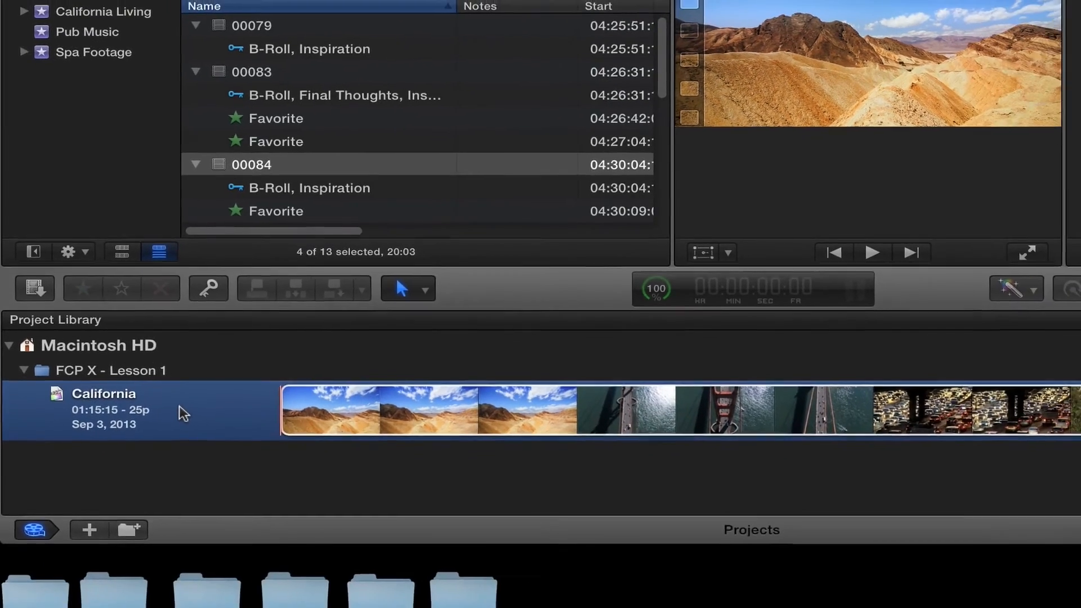
Step: Switch back and forth between the California timeline and the Project Library, finishing in the Project Library
key(super+0)
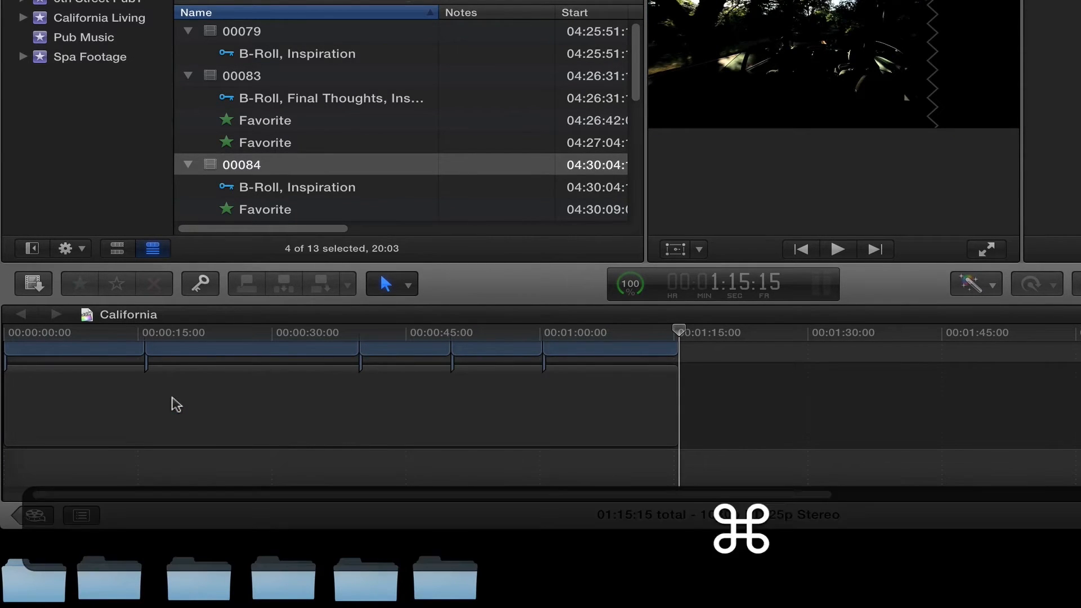
key(super+0)
key(super+0)
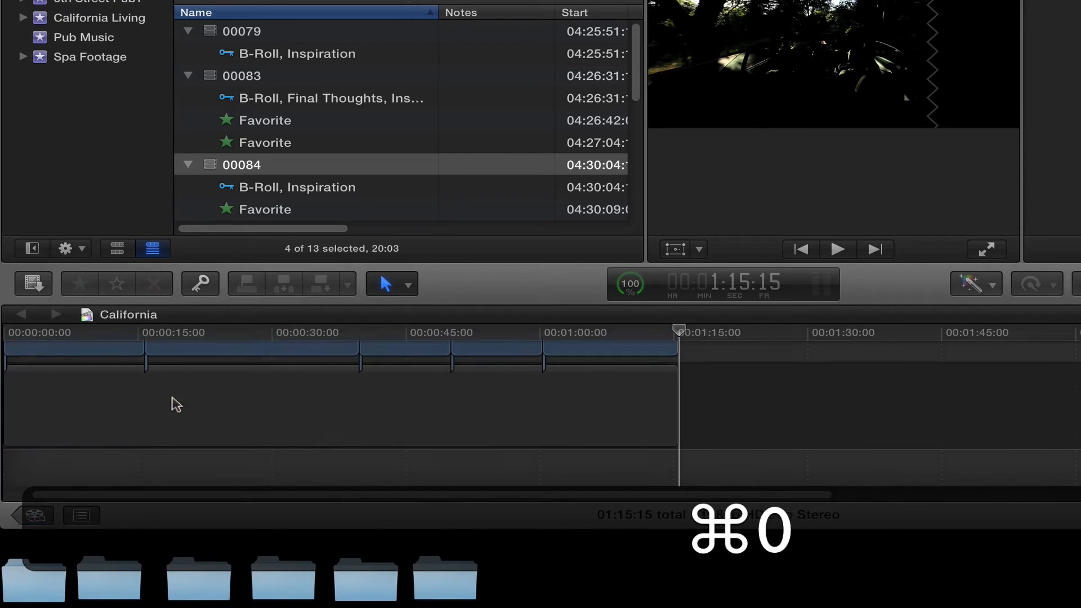
key(super+0)
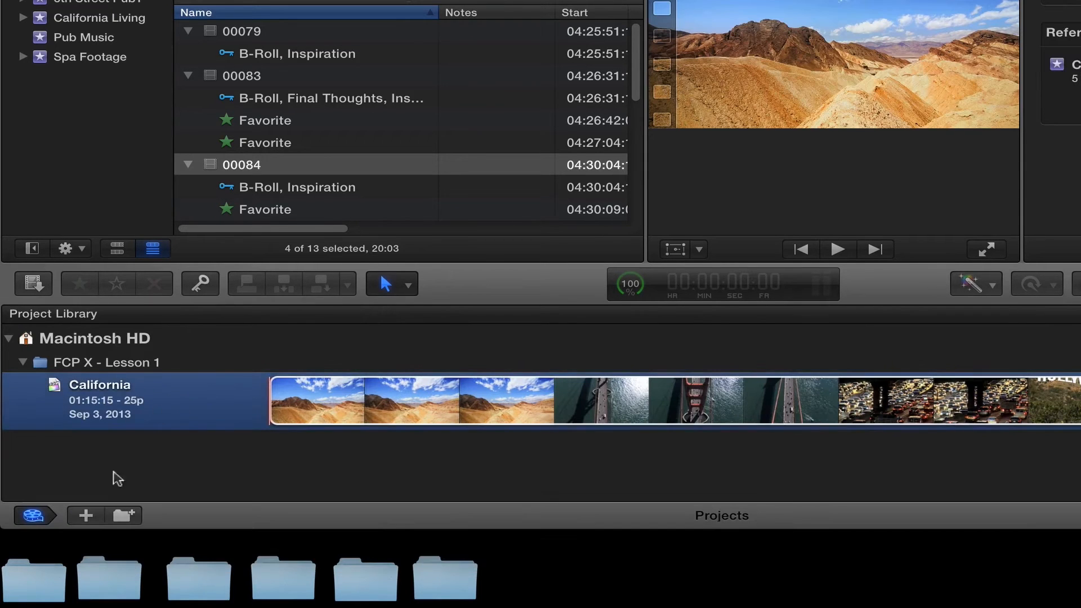
Step: Collapse the FCP X - Lesson 1 folder and create a project named 6th Street Pub with 6th Street Pub as its default event
click(23, 362)
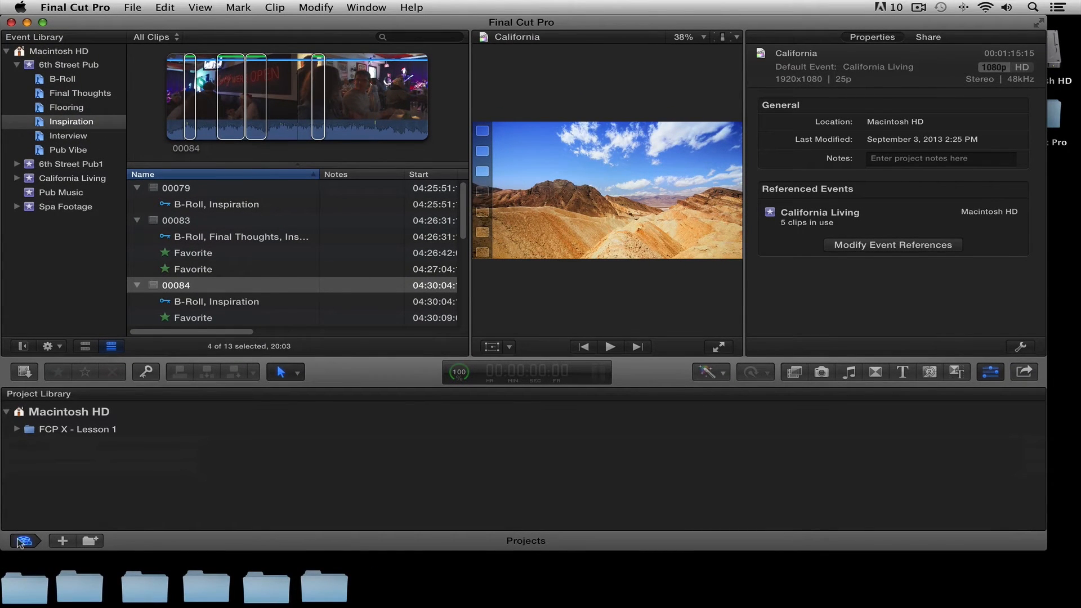
click(62, 541)
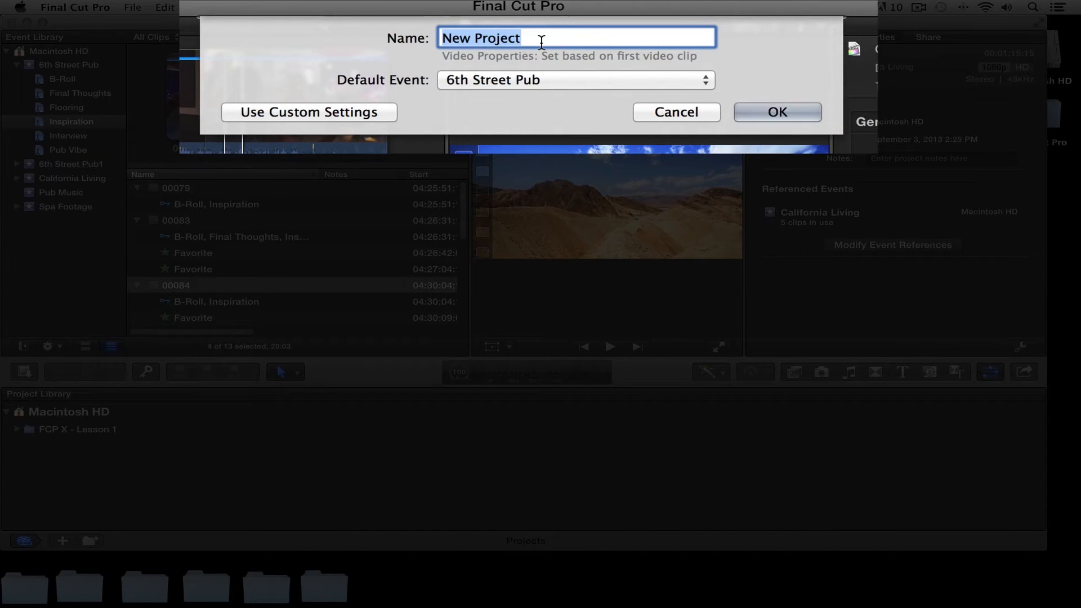
text(6th Streeet)
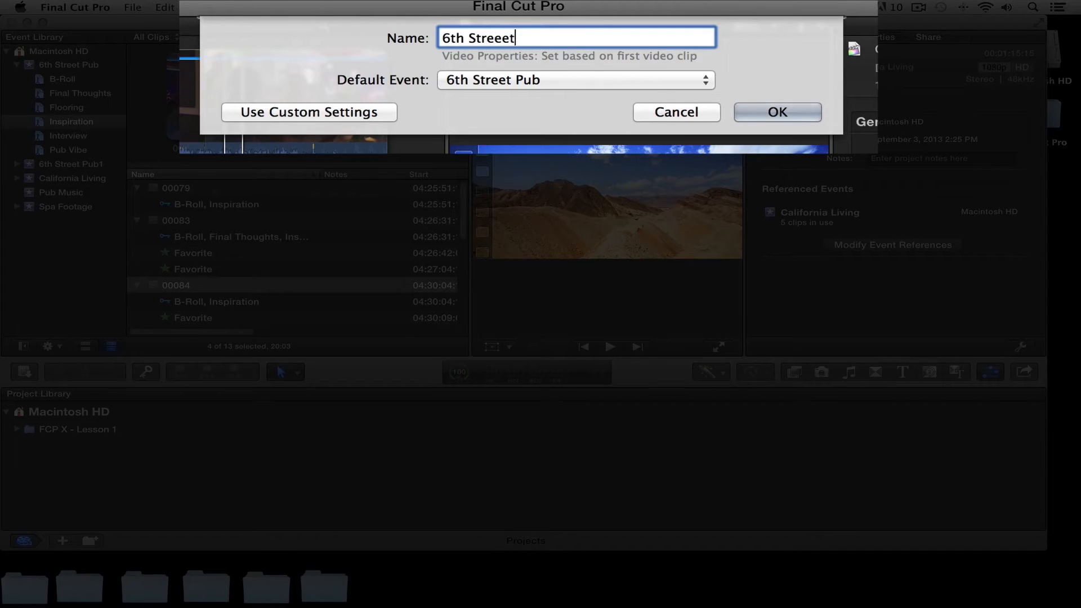
key(BackSpace)
key(BackSpace)
text(t Pub)
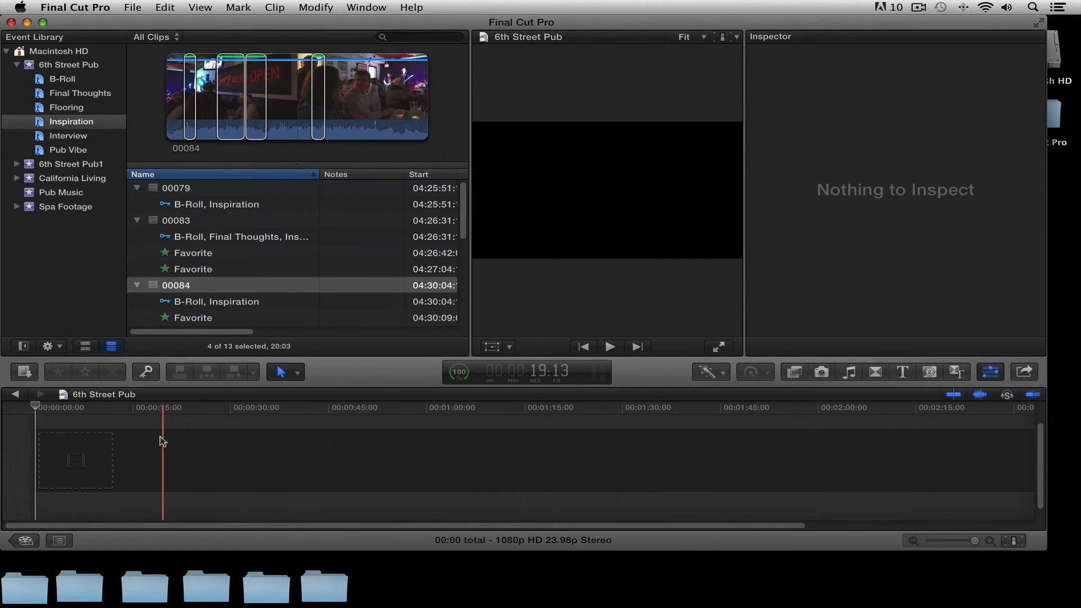
Step: In the Project Library, move the 6th Street Pub project out of the FCP X - Lesson 1 folder to Macintosh HD and select it
click(22, 543)
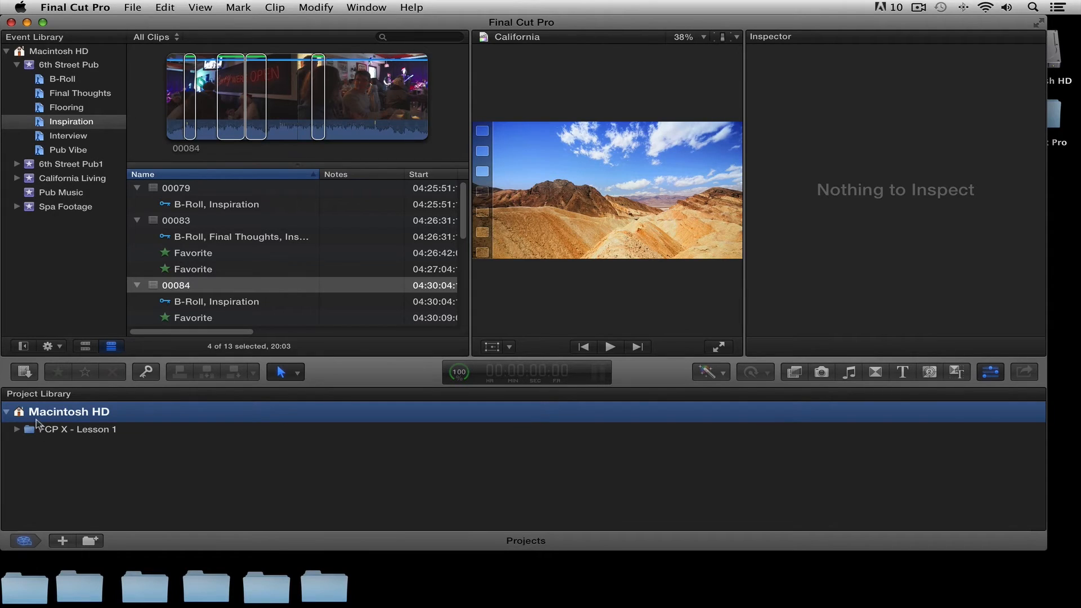
click(7, 412)
click(6, 412)
click(17, 430)
drag(89, 451, 67, 416)
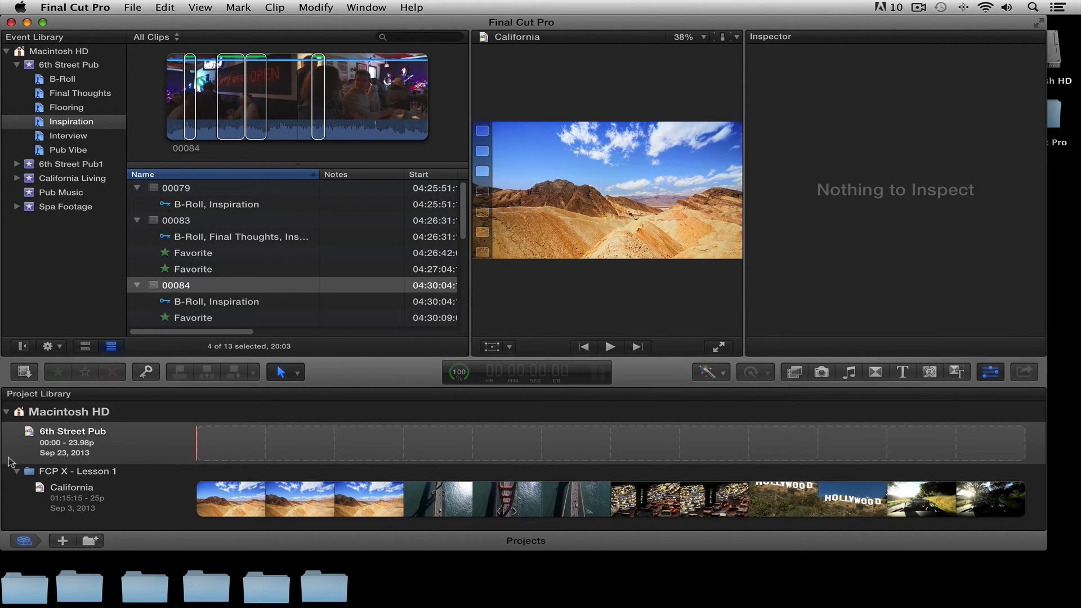
click(17, 471)
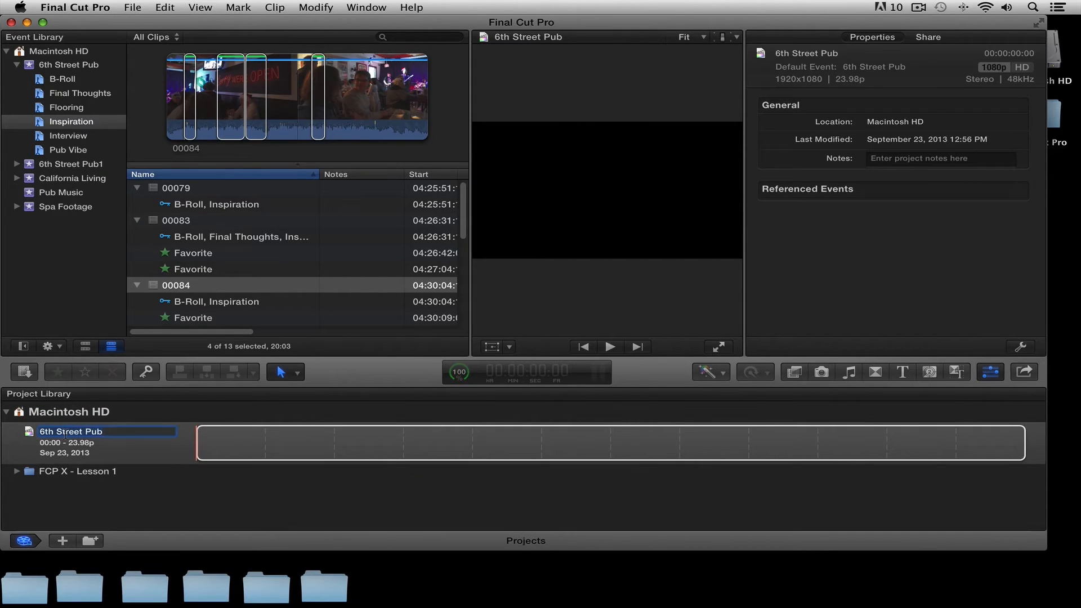
click(66, 444)
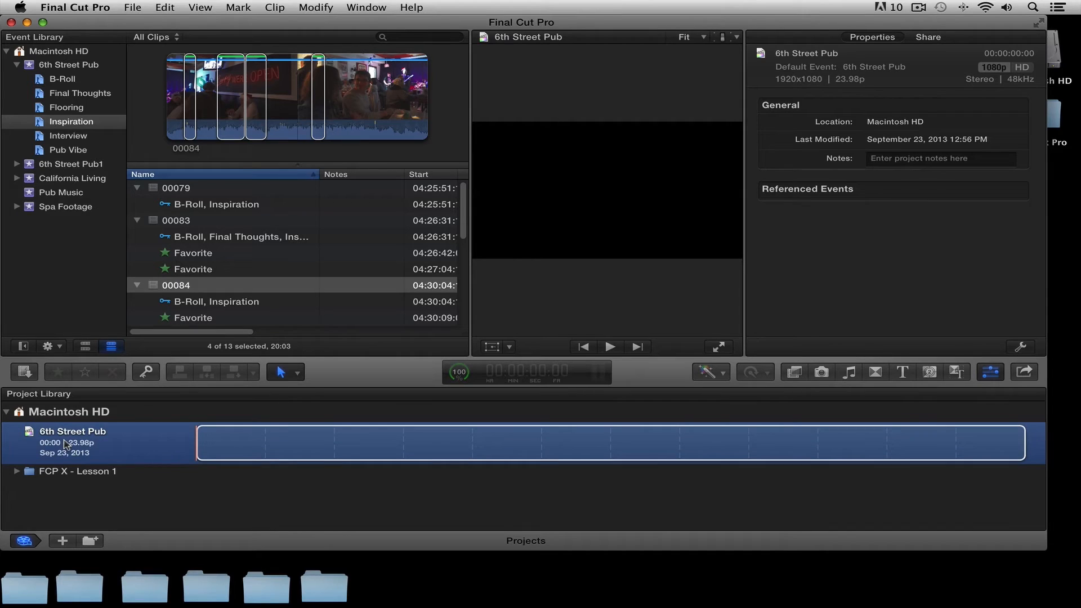
Step: Review the 6th Street Pub project's property settings, cancel without changes, and hide the Inspector
click(990, 372)
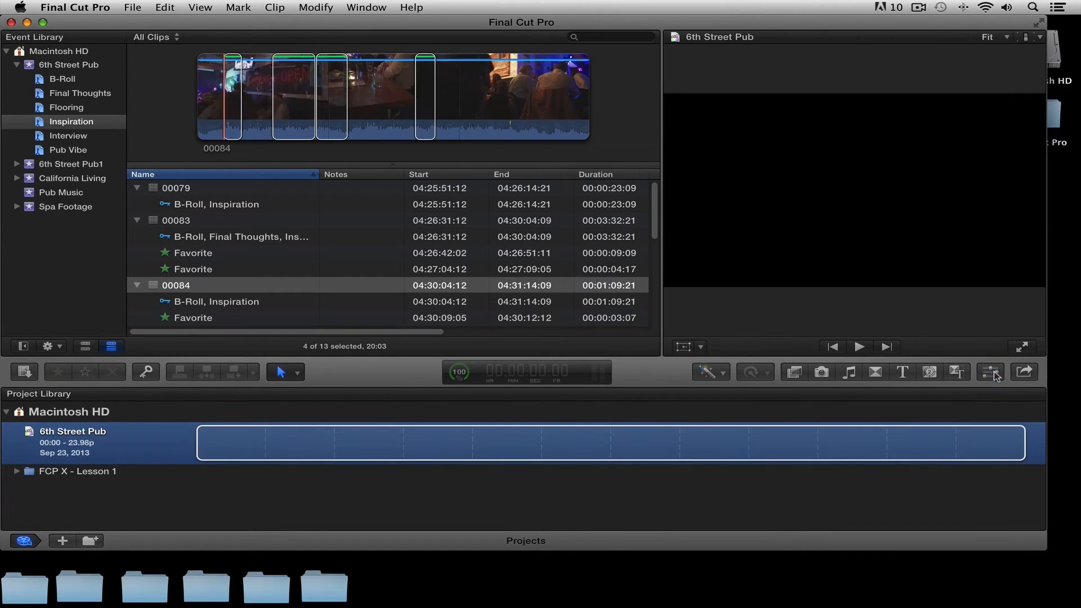
click(991, 372)
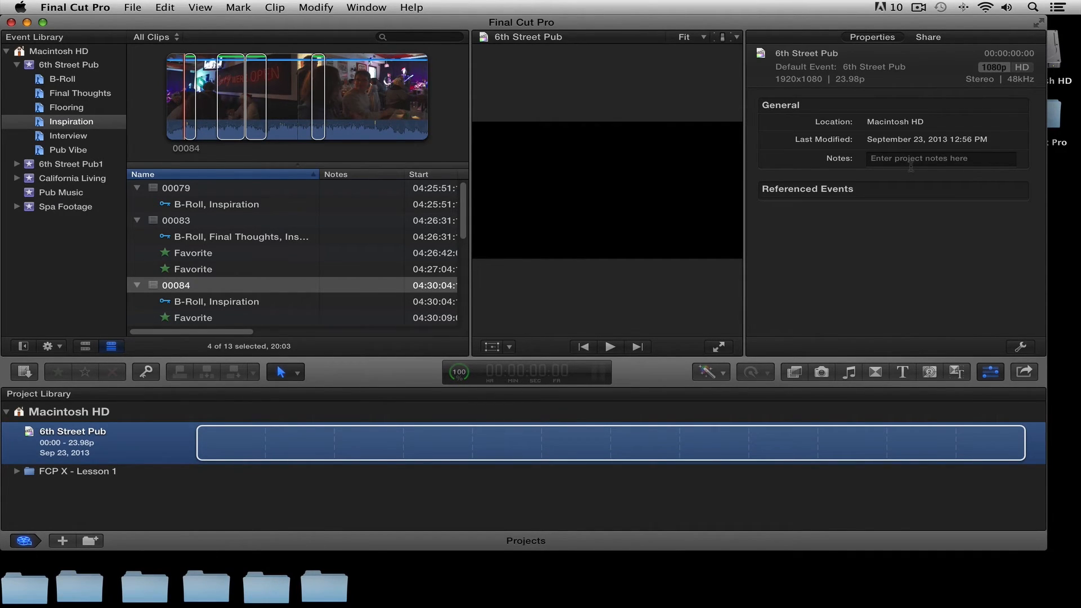
click(1022, 347)
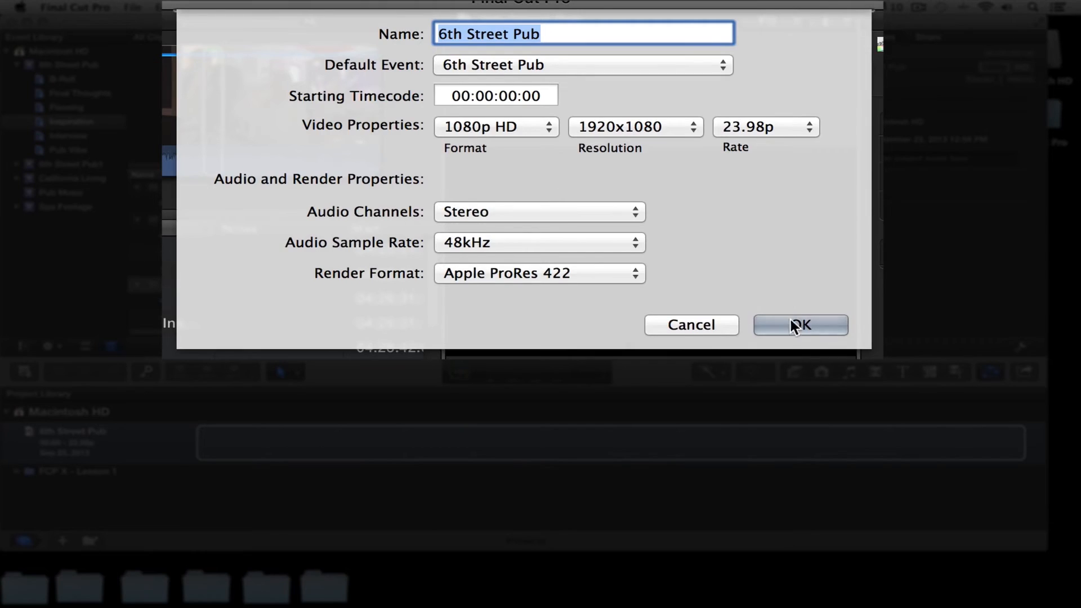
click(698, 325)
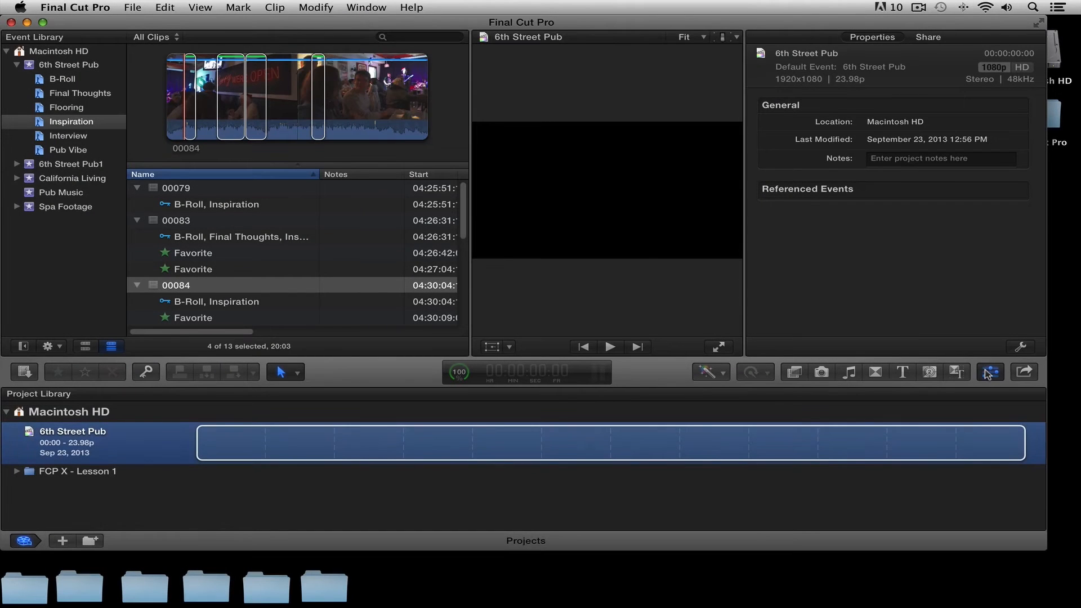
click(990, 373)
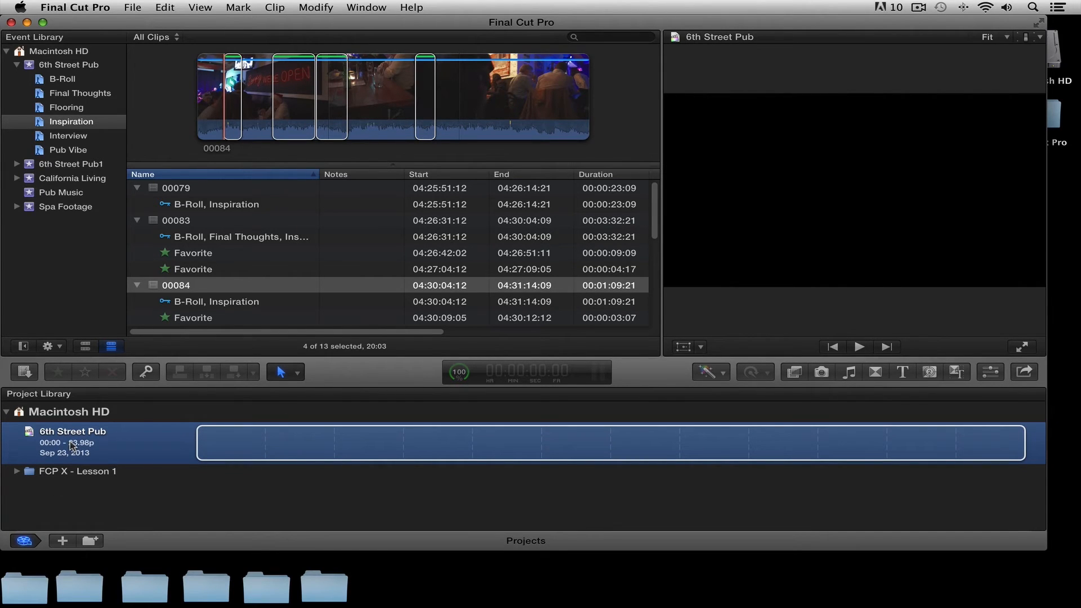
Step: Open the 6th Street Pub project in the timeline
key(super+0)
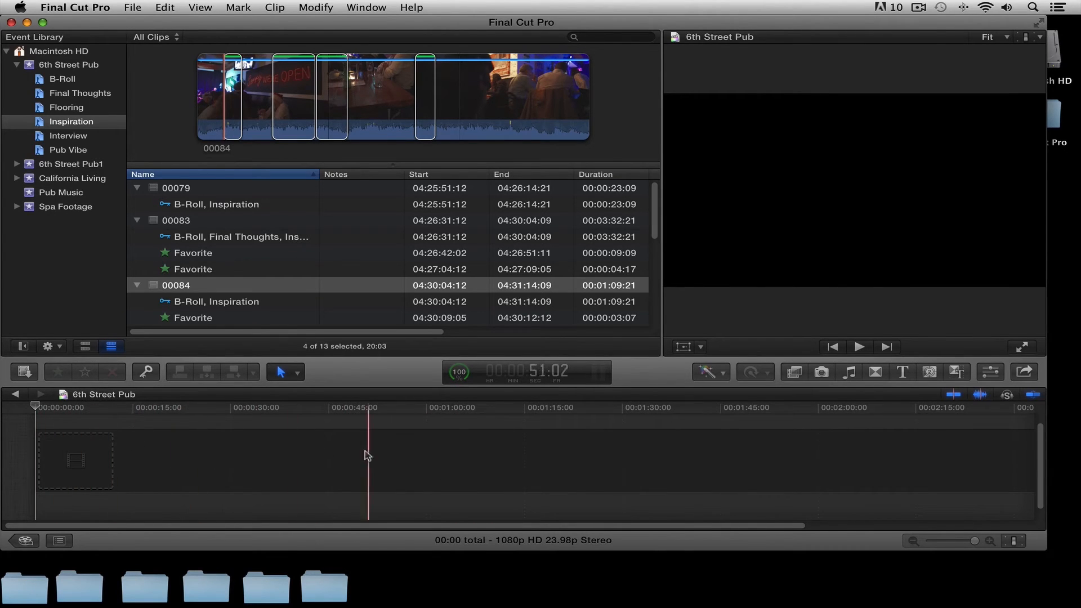
scroll(193, 464, up, 1)
scroll(192, 464, down, 3)
scroll(193, 464, up, 3)
scroll(192, 464, down, 2)
scroll(193, 463, up, 2)
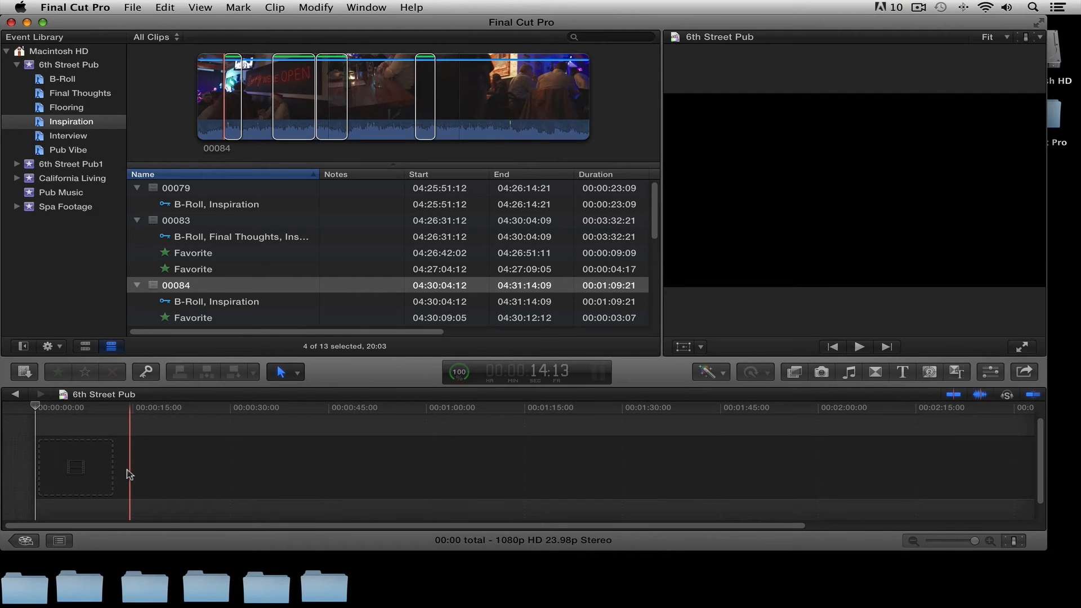
Step: Show the Interview keyword collection in filmstrip view and select a favorite range in clip MVI_1145
click(87, 346)
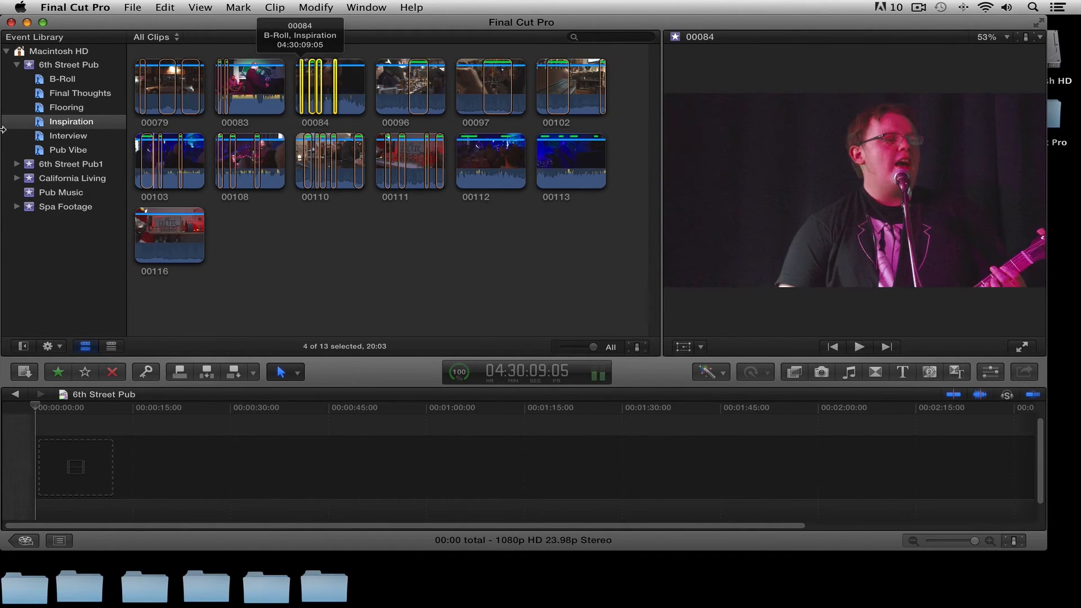
click(68, 136)
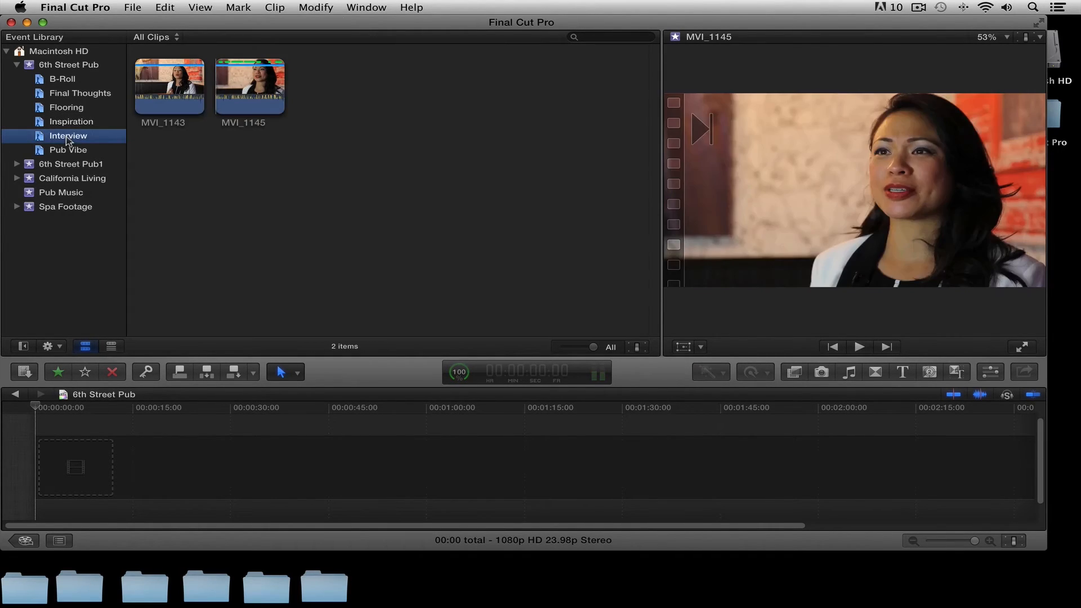
click(230, 90)
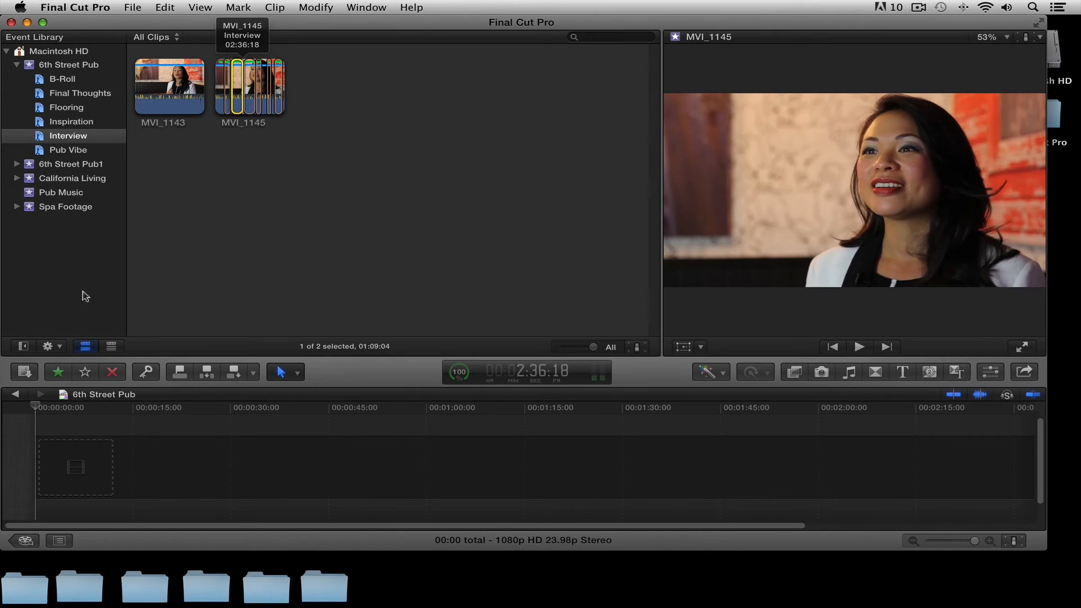
click(111, 347)
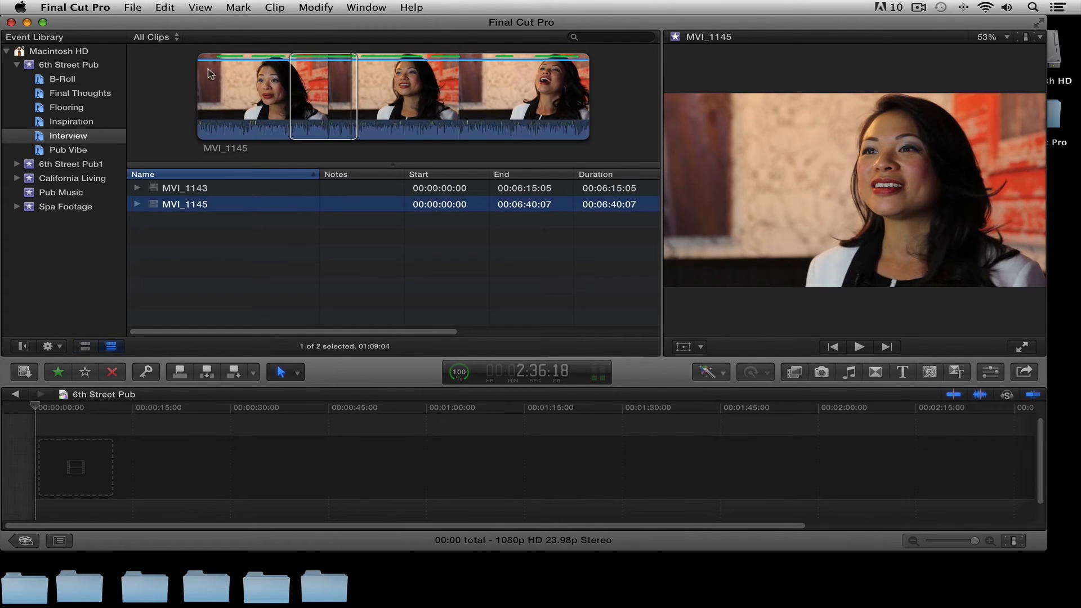
click(85, 346)
Step: Filter the Interview collection to show only Favorites, comparing it with the All Clips view
click(172, 36)
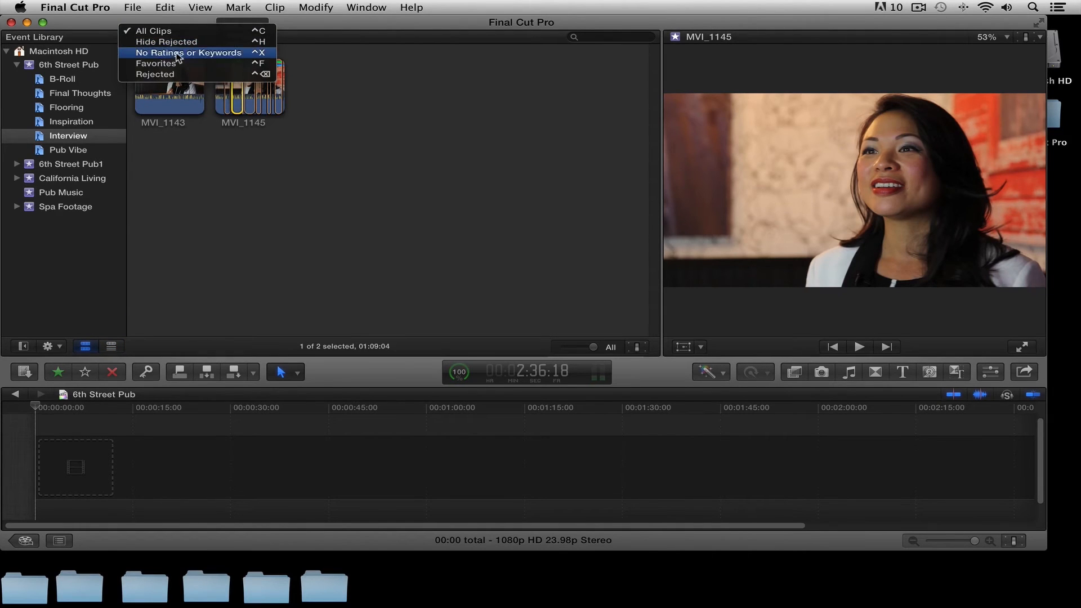
click(175, 63)
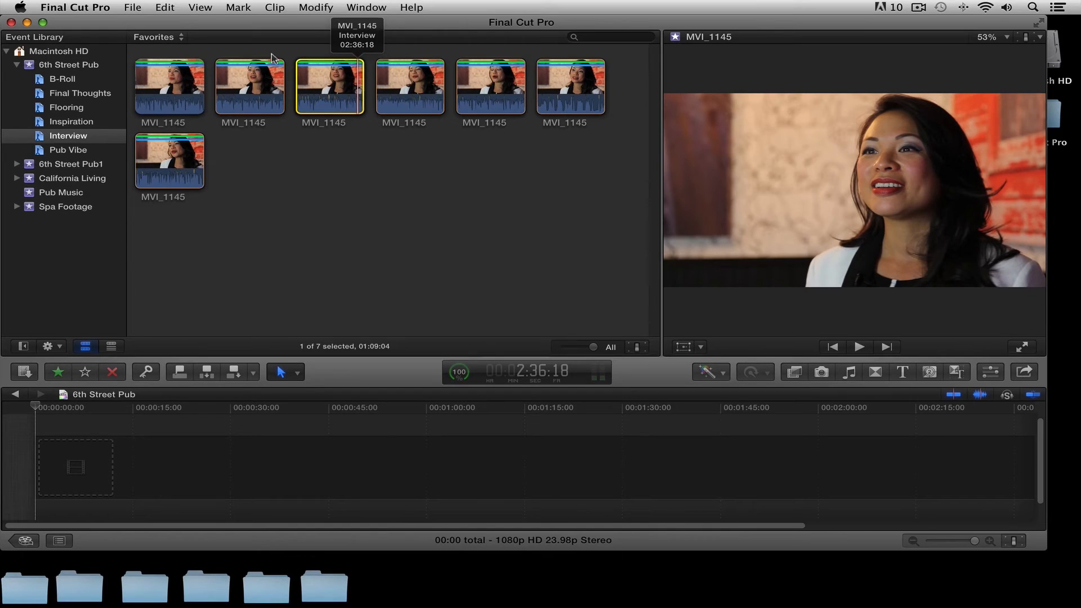
click(141, 37)
click(155, 31)
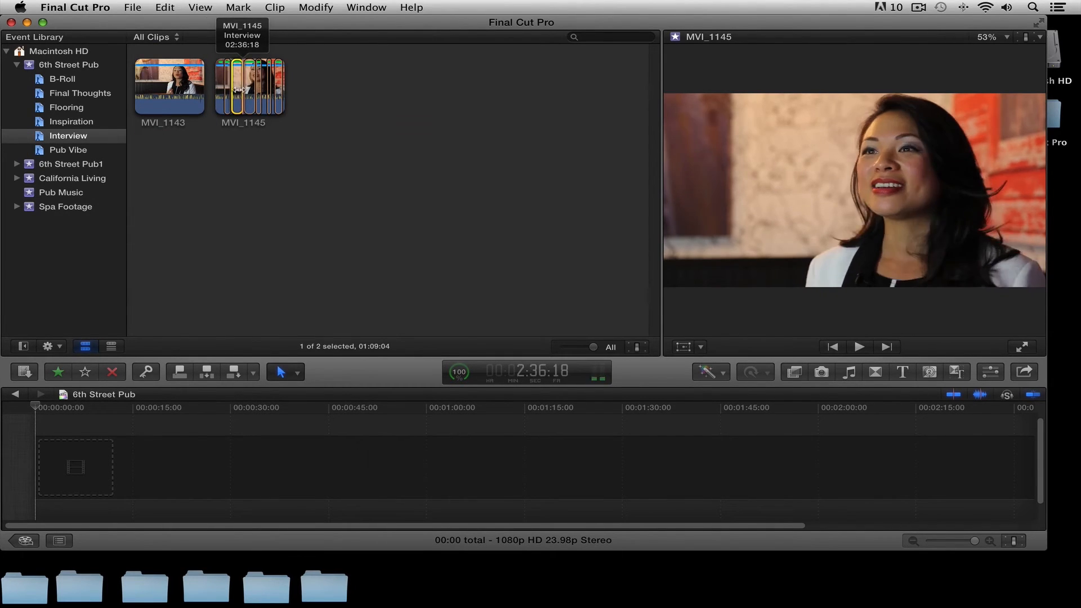
click(172, 37)
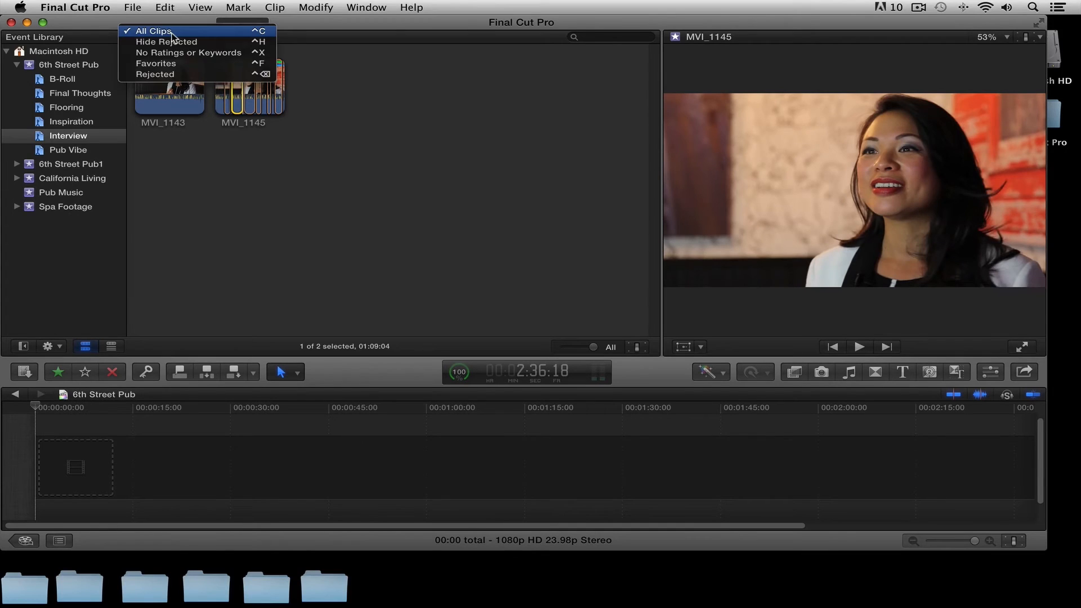
click(175, 65)
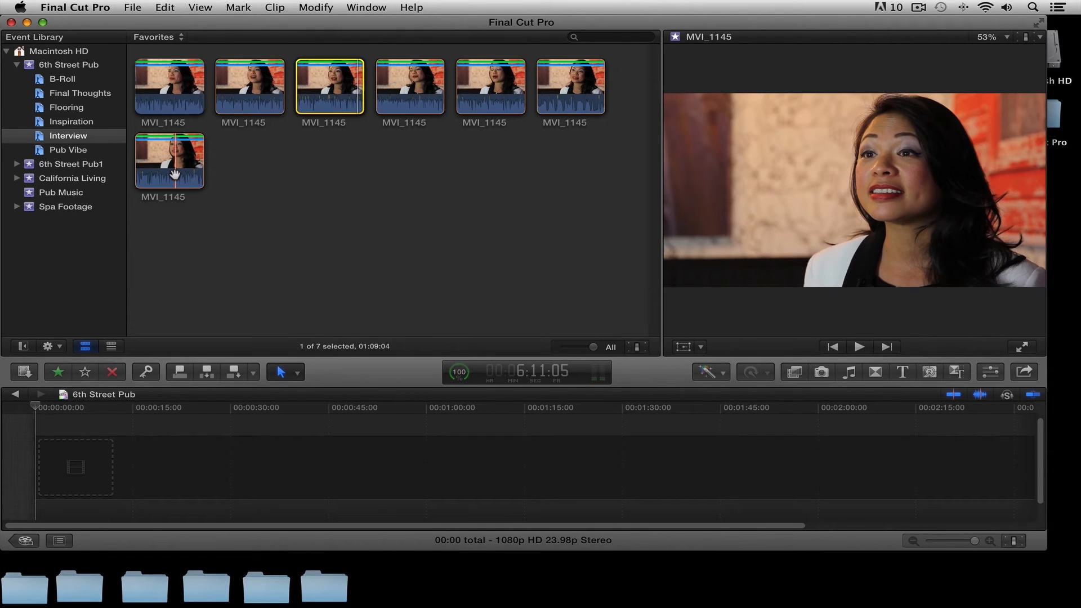
Step: Append the first favorite range of MVI_1145 to the empty 6th Street Pub timeline
click(179, 102)
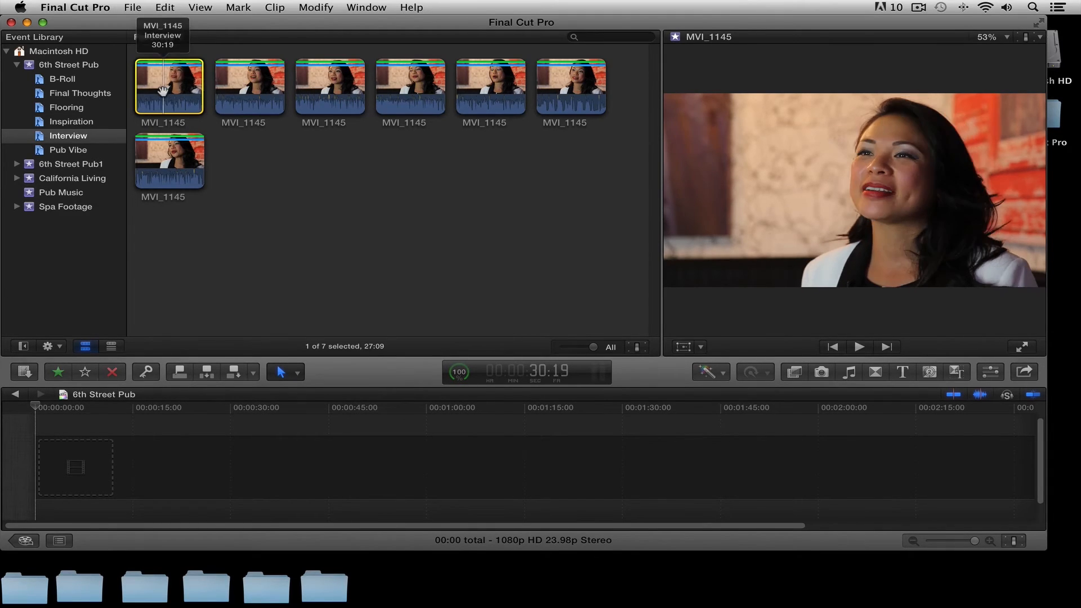
click(258, 434)
click(240, 376)
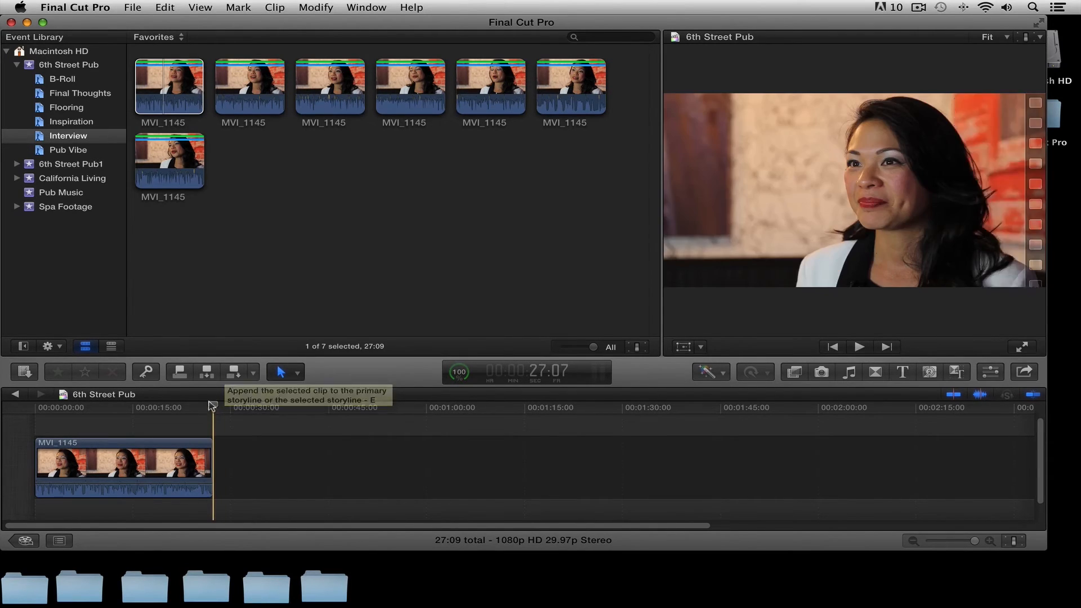
Step: Move the playhead back to about 6:12 and append the second favorite MVI_1145 range to the primary storyline
drag(211, 403, 77, 403)
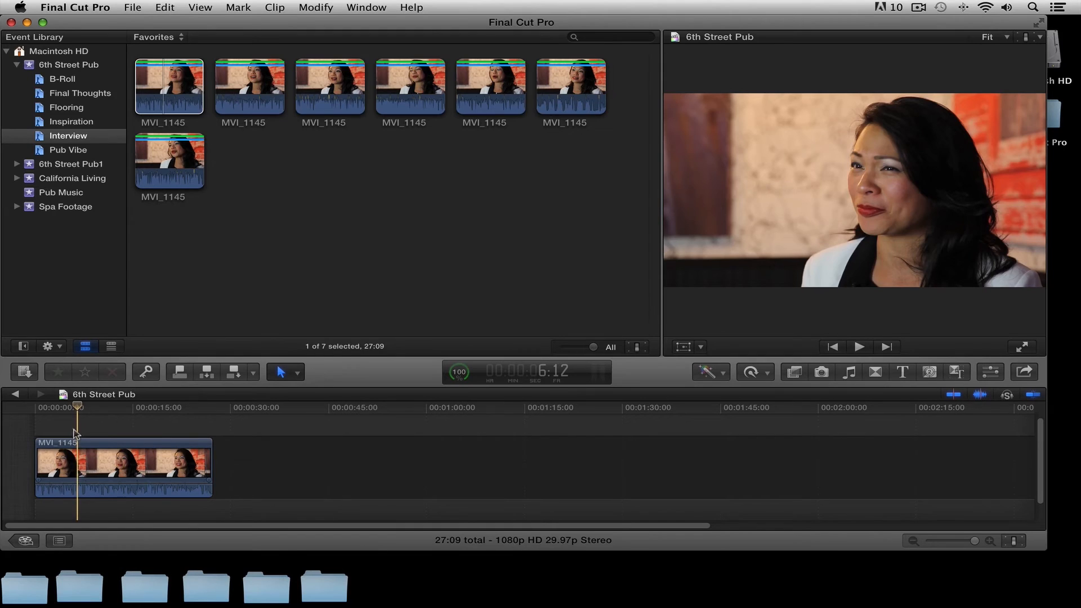
click(241, 112)
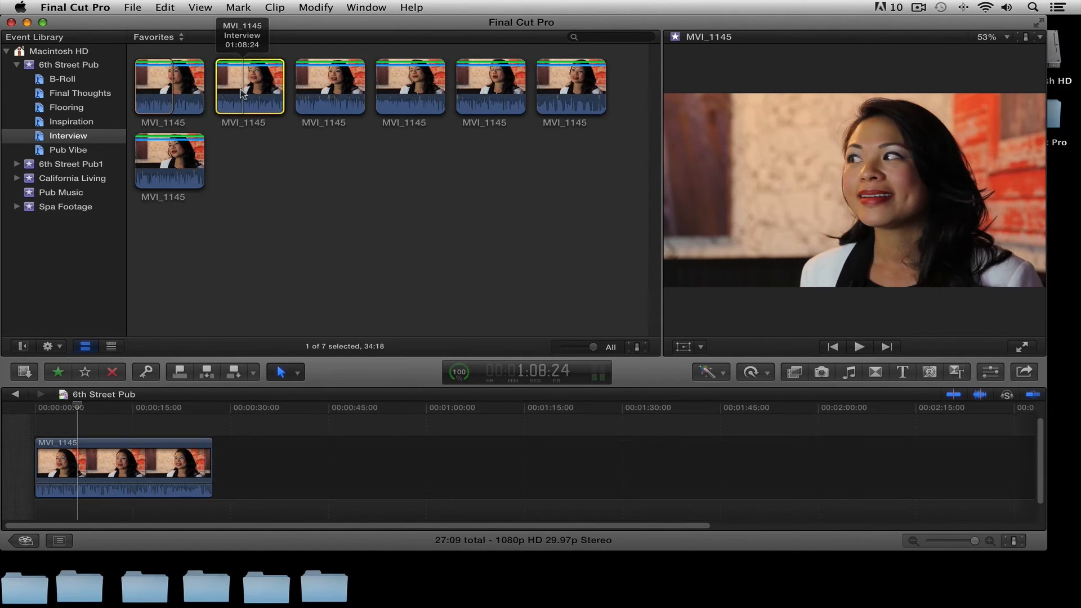
click(235, 373)
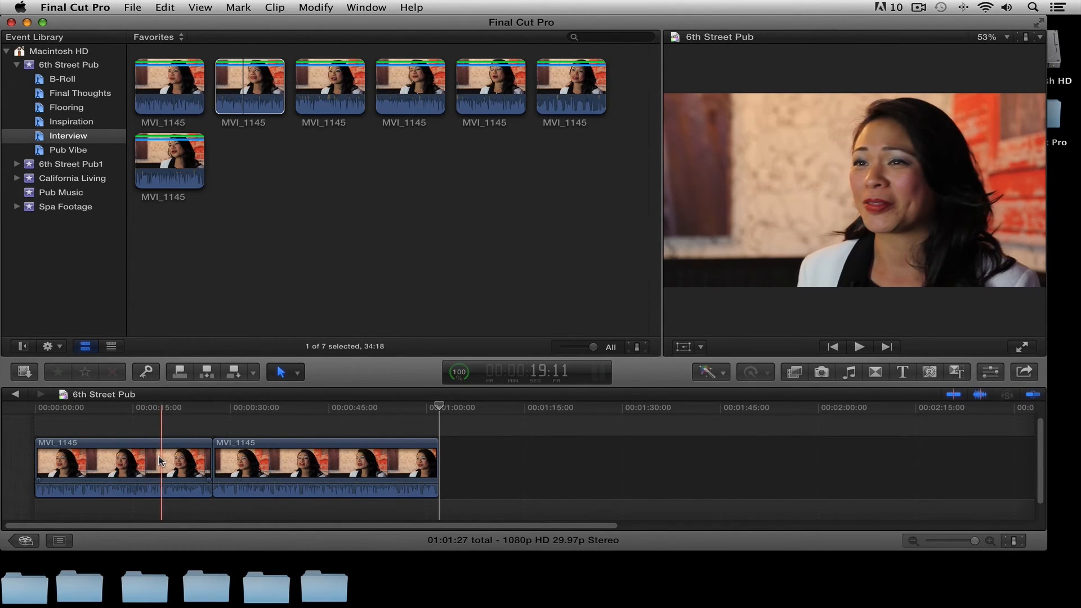
Step: Append the remaining five favorite MVI_1145 ranges in browser order to the end of the primary storyline
click(328, 89)
key(e)
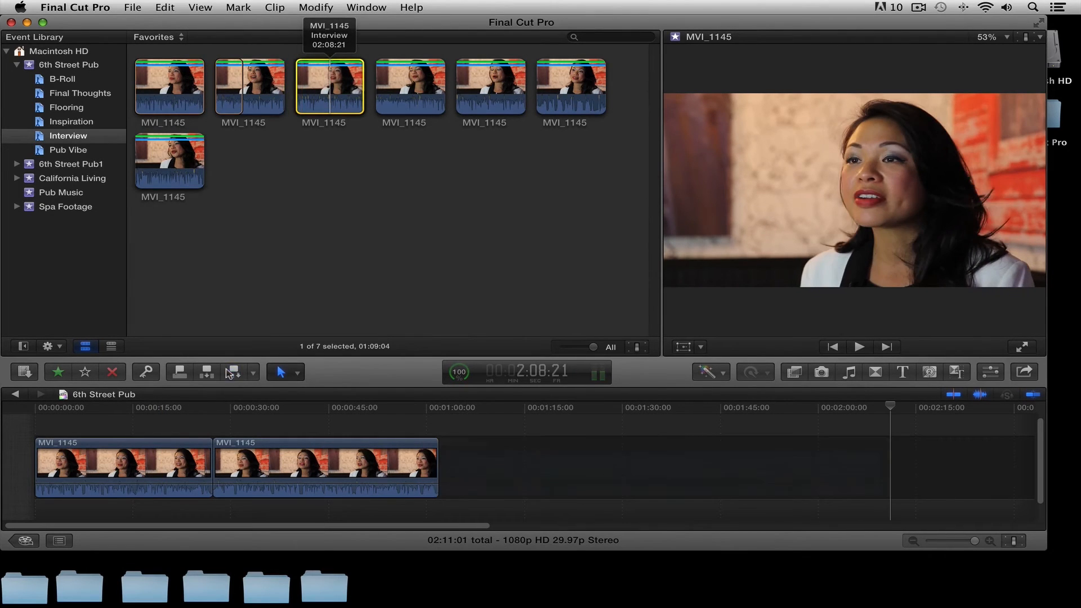
click(233, 371)
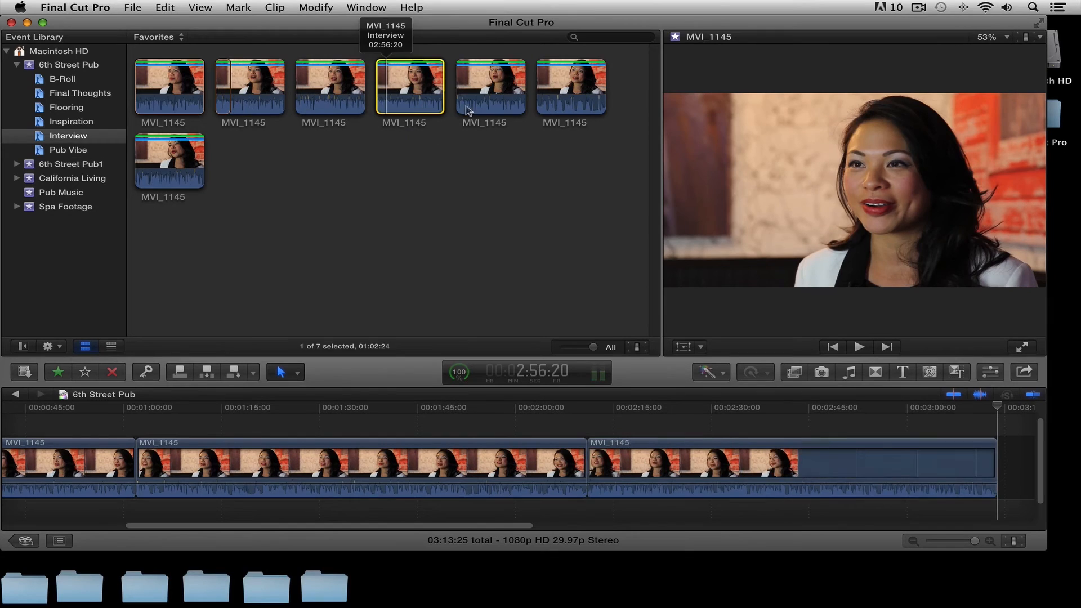
click(231, 374)
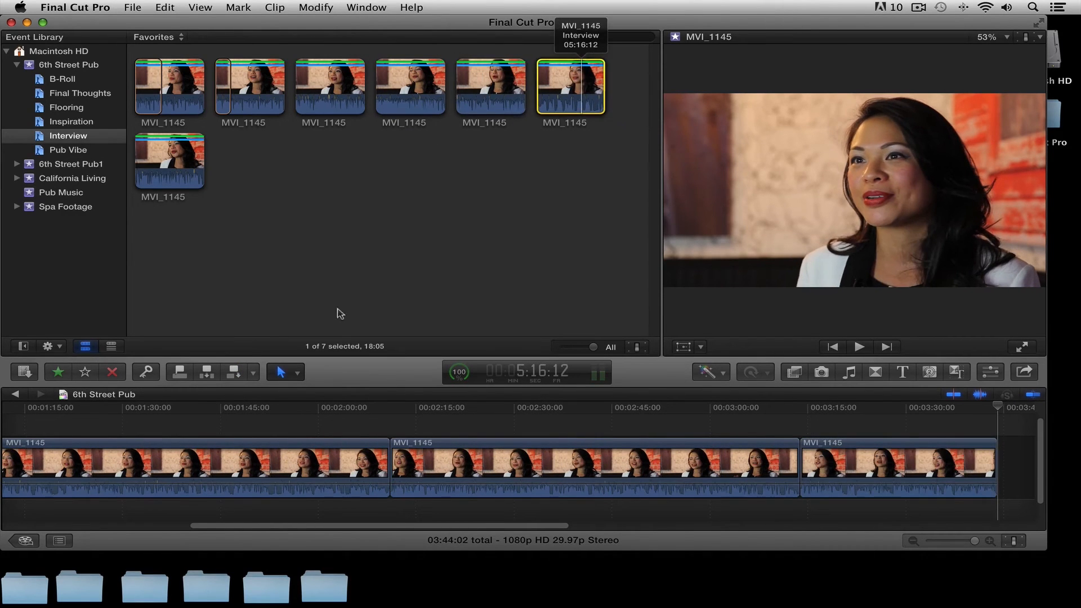
click(233, 372)
click(176, 169)
click(234, 372)
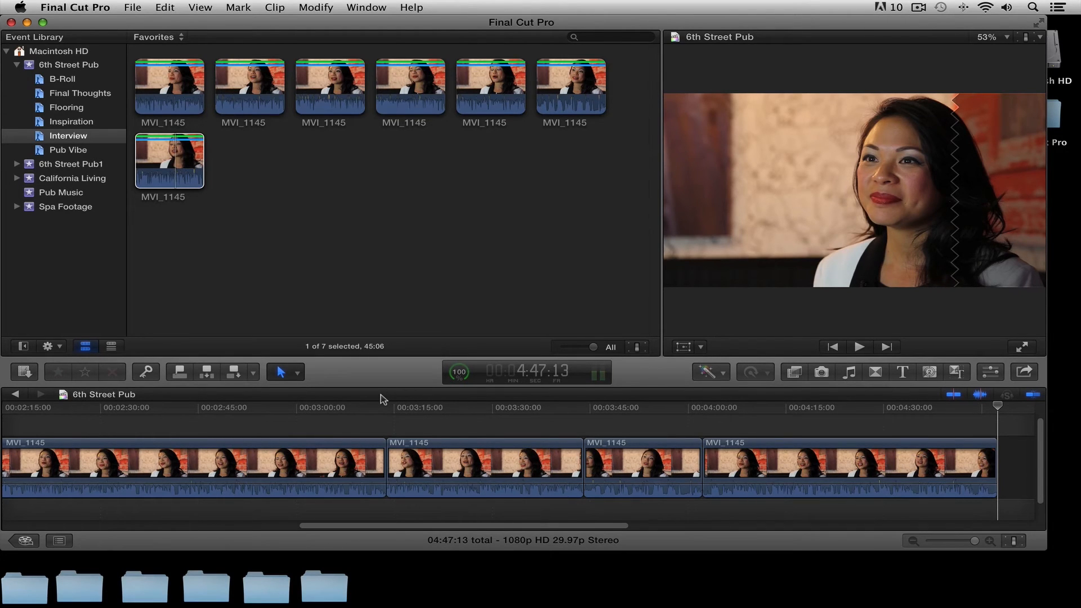
scroll(522, 482, left, 10)
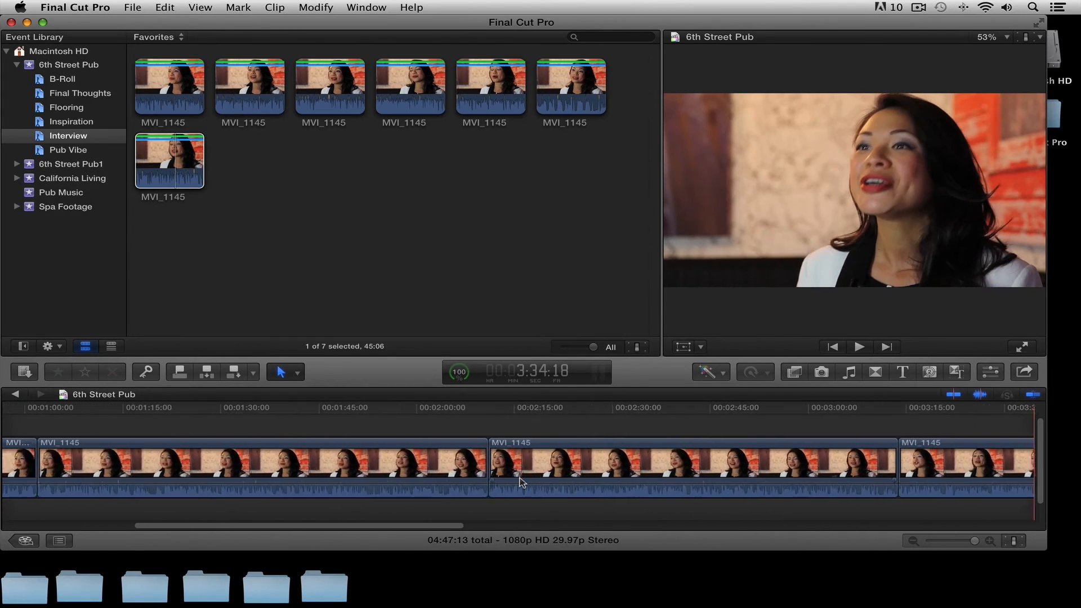
scroll(522, 481, right, 8)
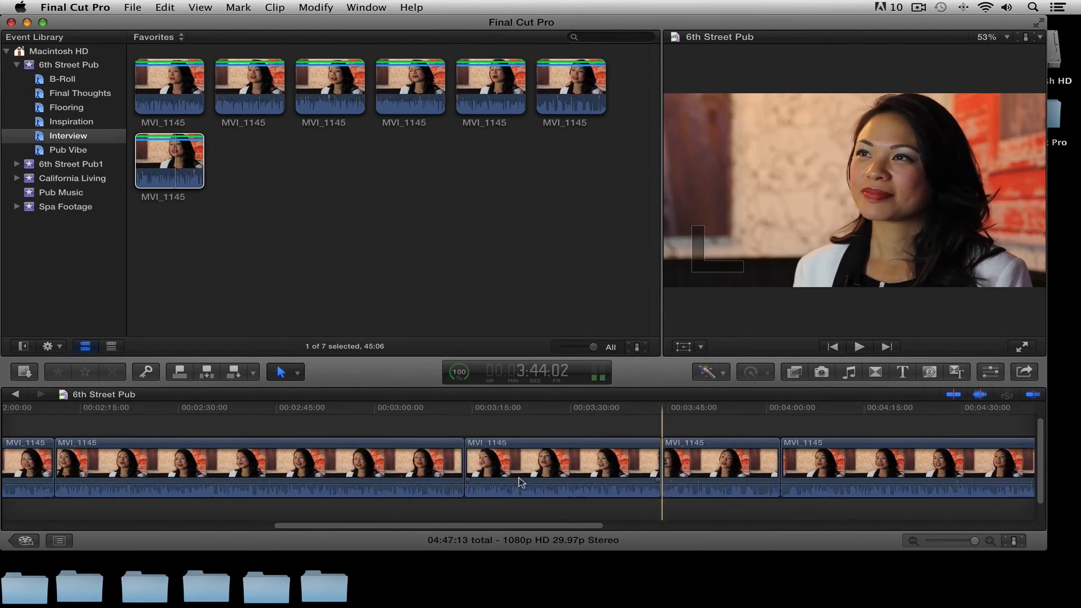
Step: Fit the whole 6th Street Pub project into the timeline view and turn snapping off
scroll(660, 525, left, 1)
mouse_move(974, 540)
mouse_down()
mouse_move(963, 540)
mouse_move(975, 541)
mouse_up()
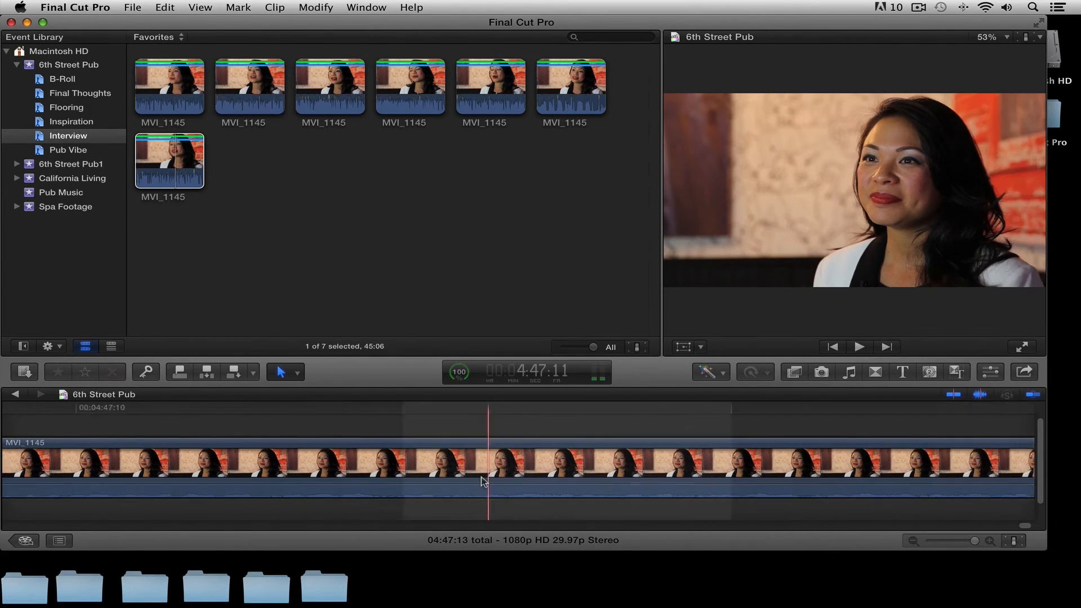
scroll(484, 480, left, 5)
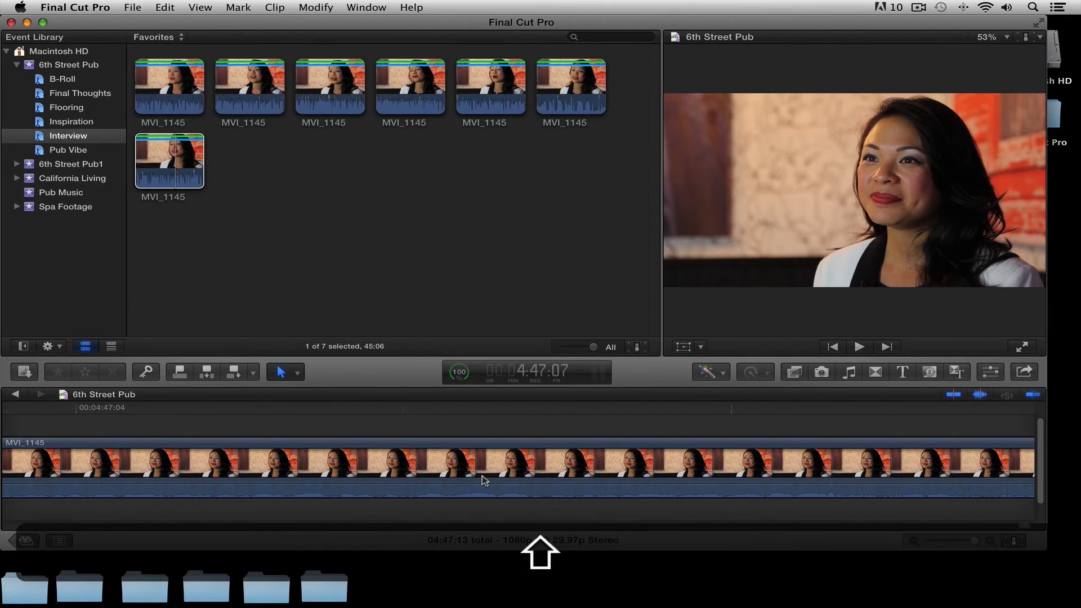
key(shift+z)
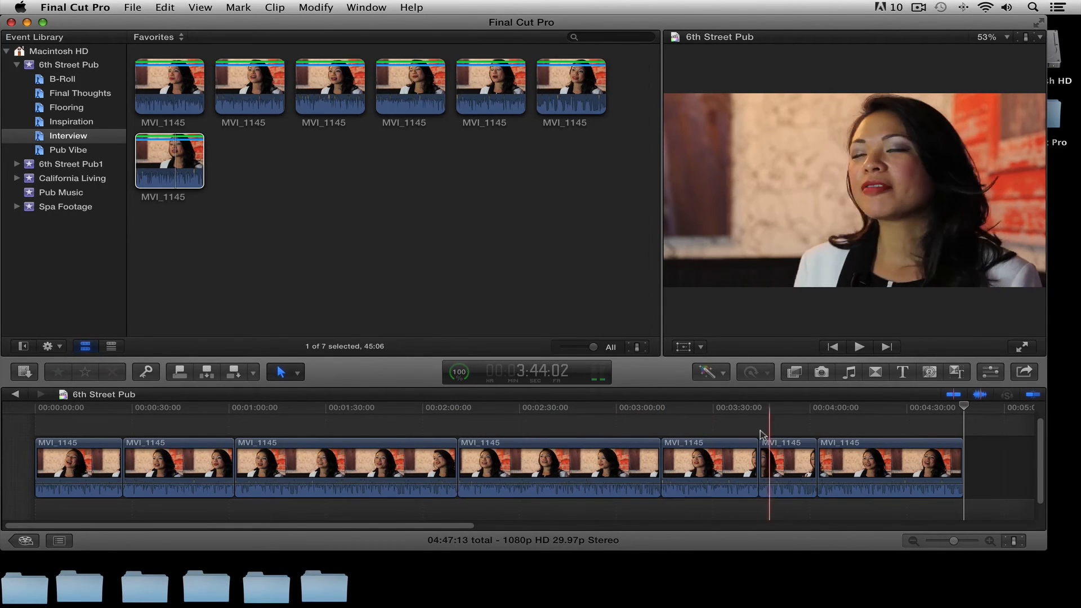
click(1032, 393)
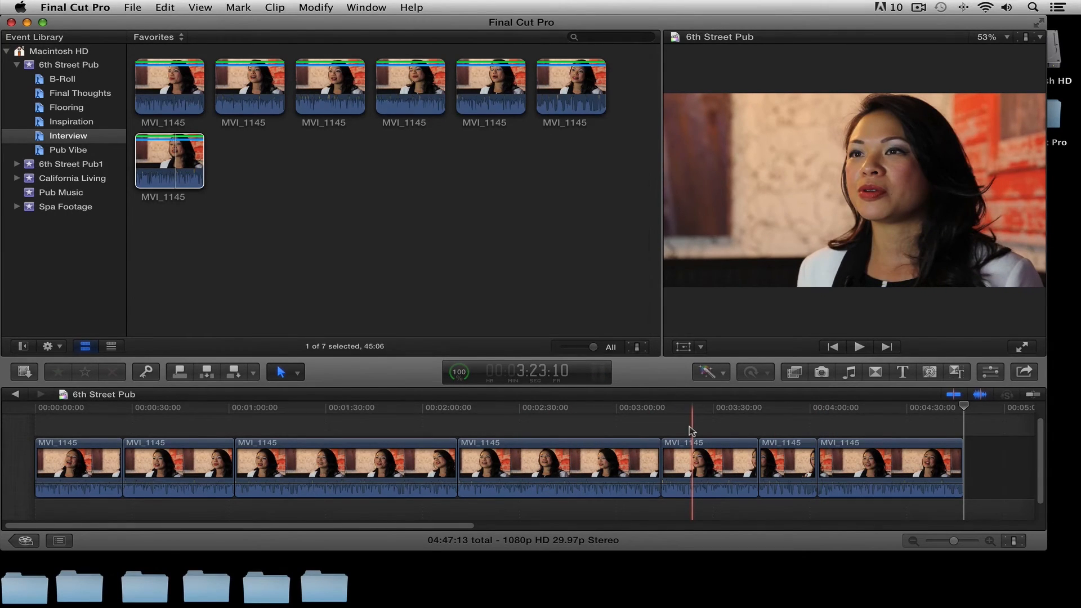
Step: Turn skimming off and move the playhead back through the timeline to 3:39:15
click(956, 394)
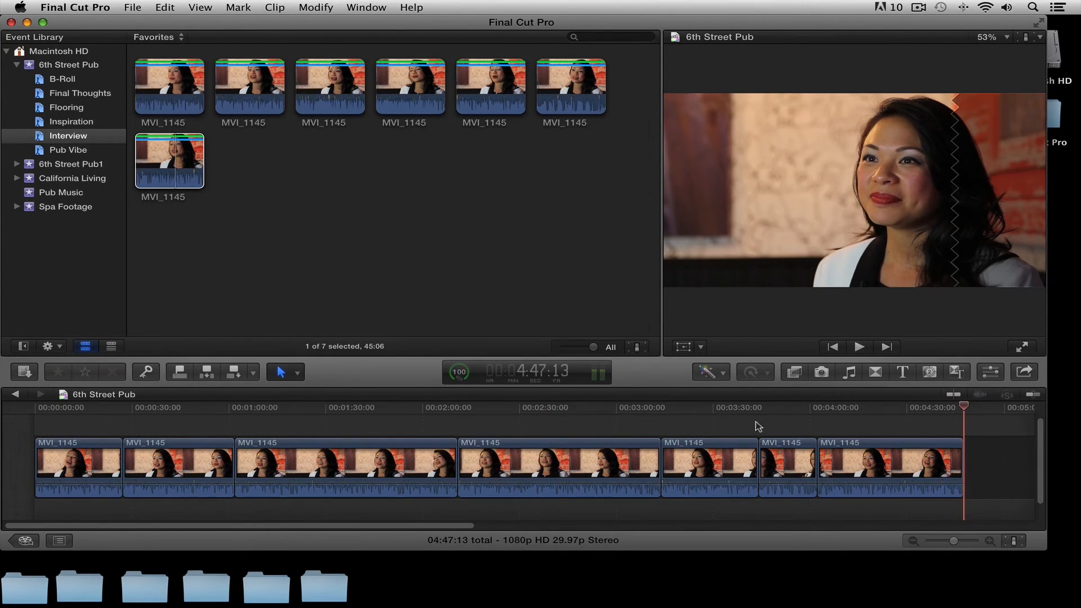
drag(964, 406, 778, 408)
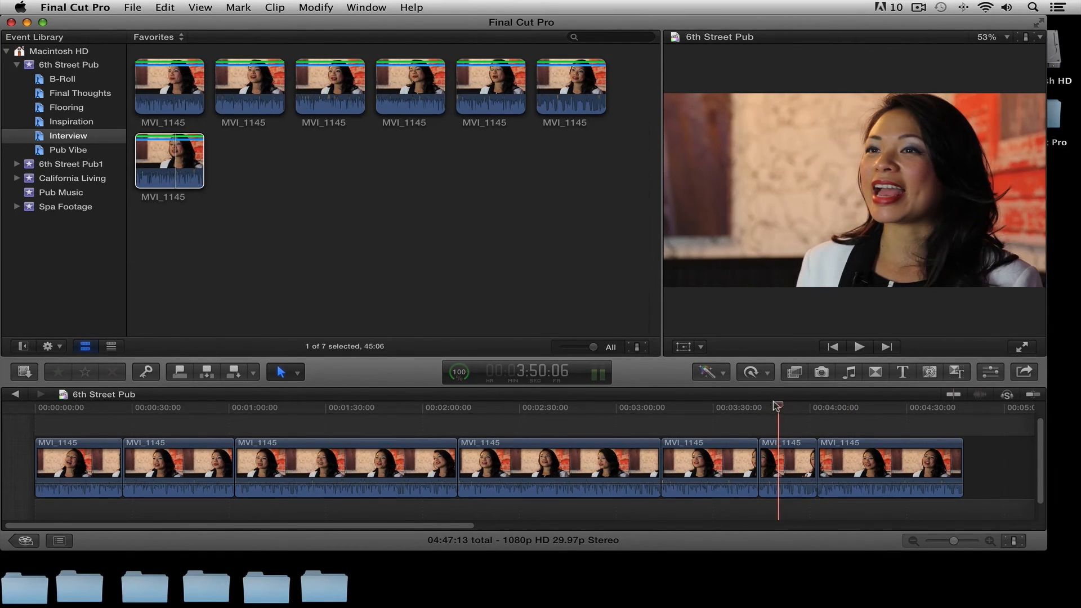
drag(778, 405, 744, 407)
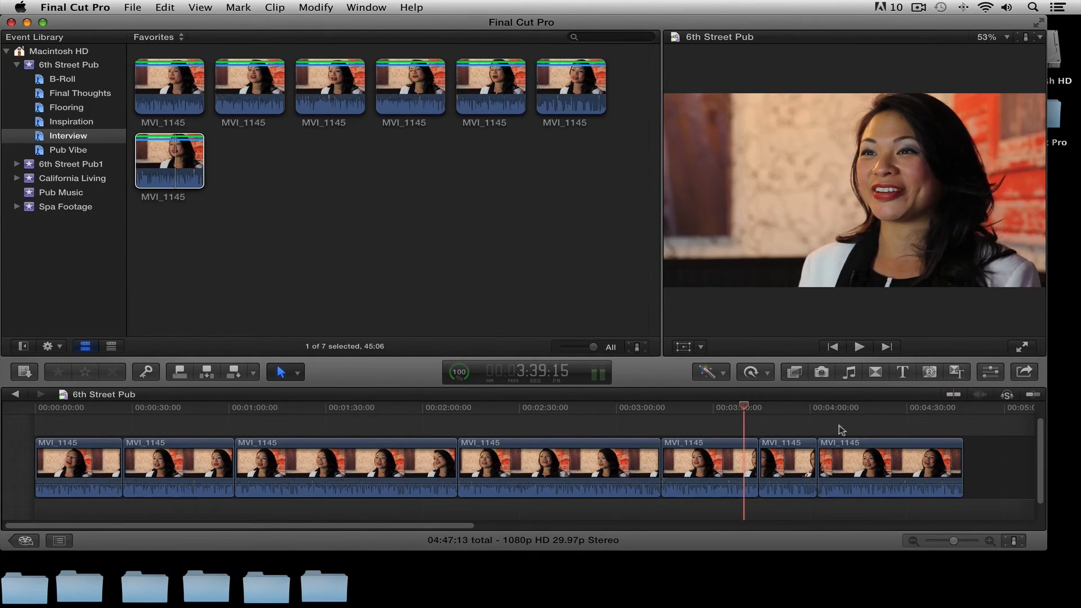
Step: Turn skimming back on in the timeline, switching audio skimming off and on again
click(953, 394)
click(980, 395)
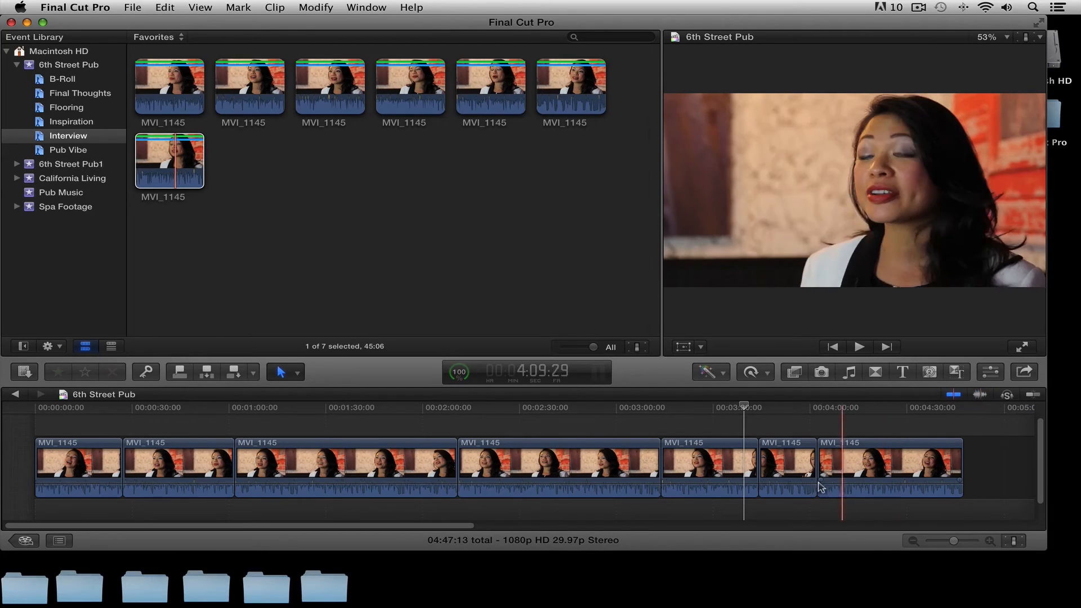
click(980, 395)
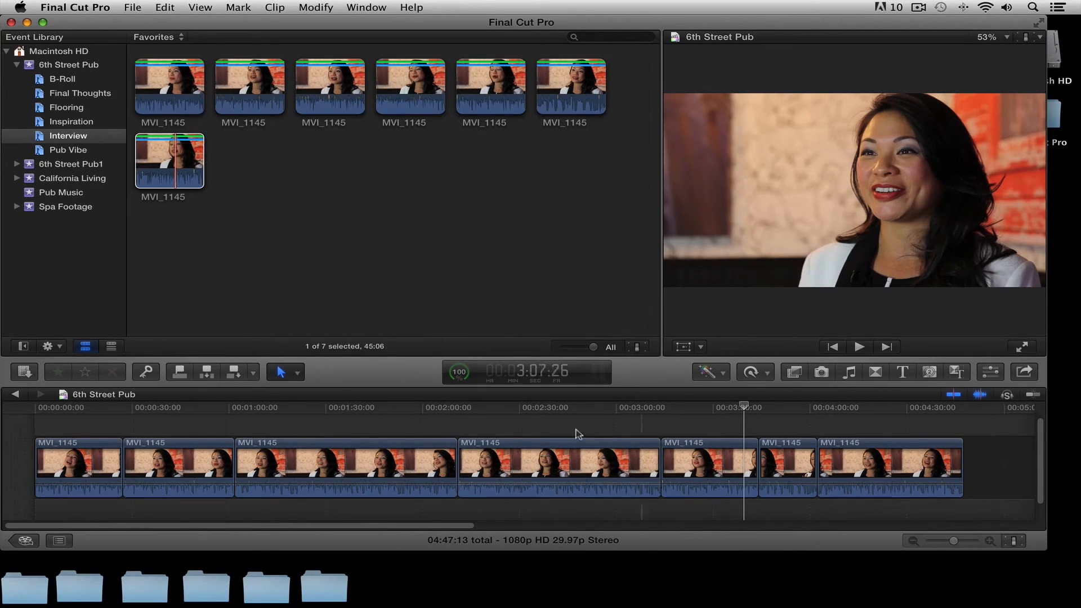
Step: Set the timeline clip appearance to large filmstrips without audio waveforms, and increase the clip height slightly
click(1016, 541)
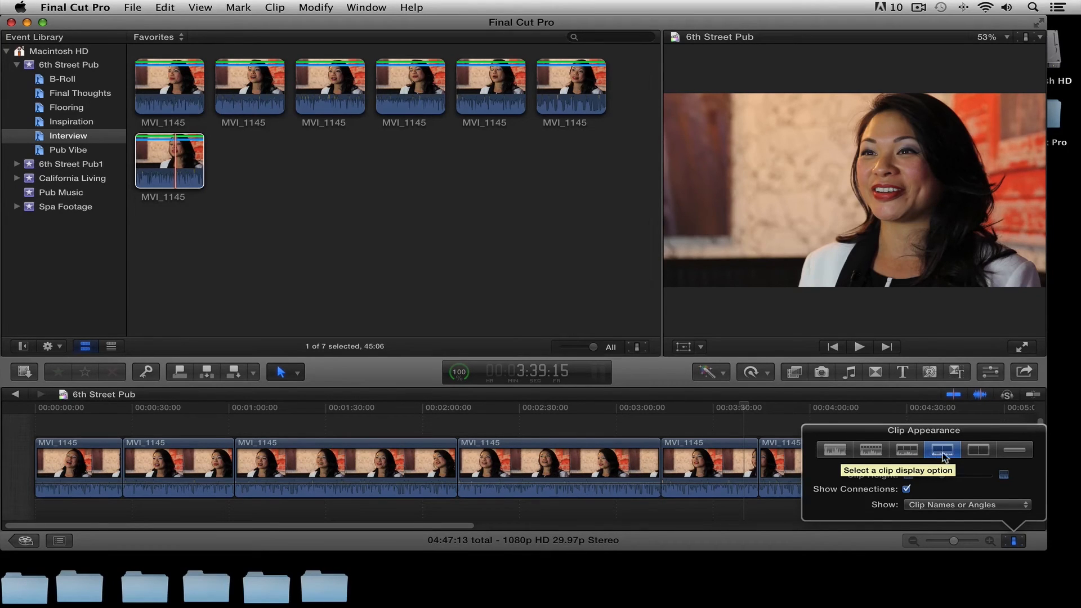
click(977, 450)
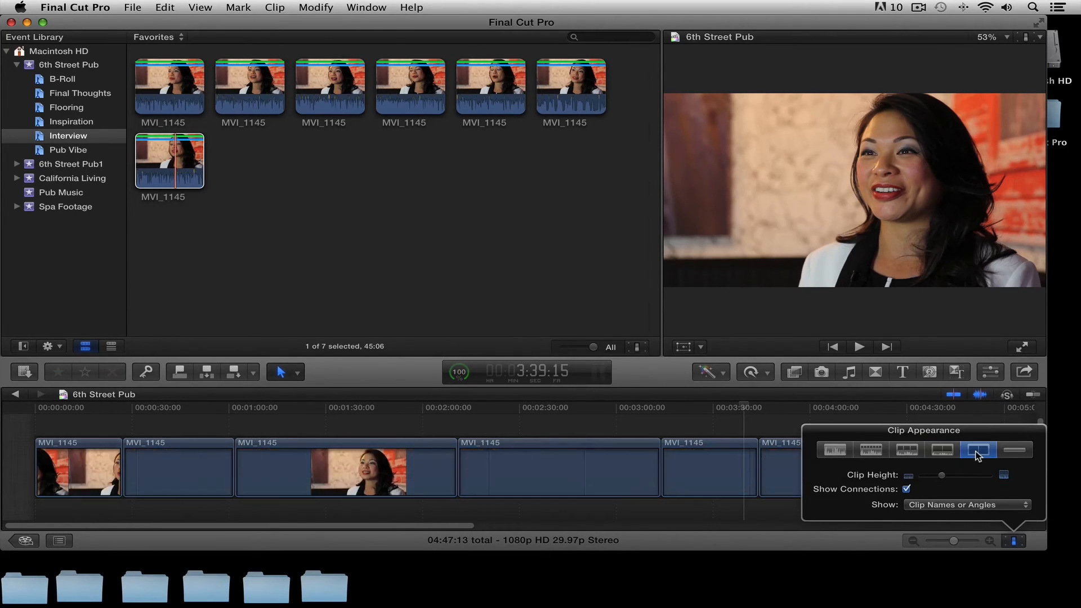
click(1015, 447)
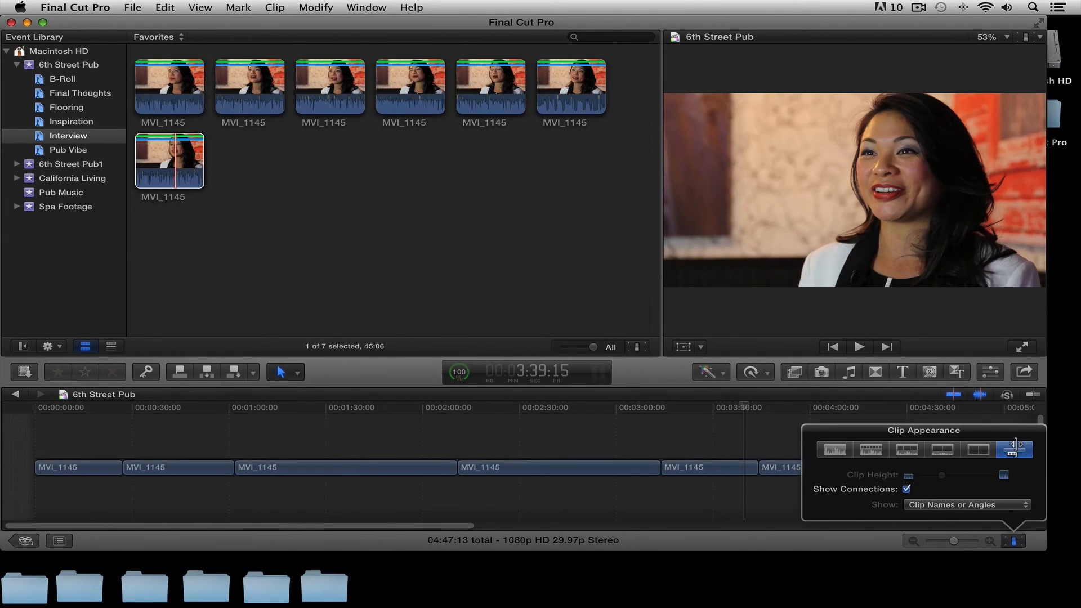
click(977, 449)
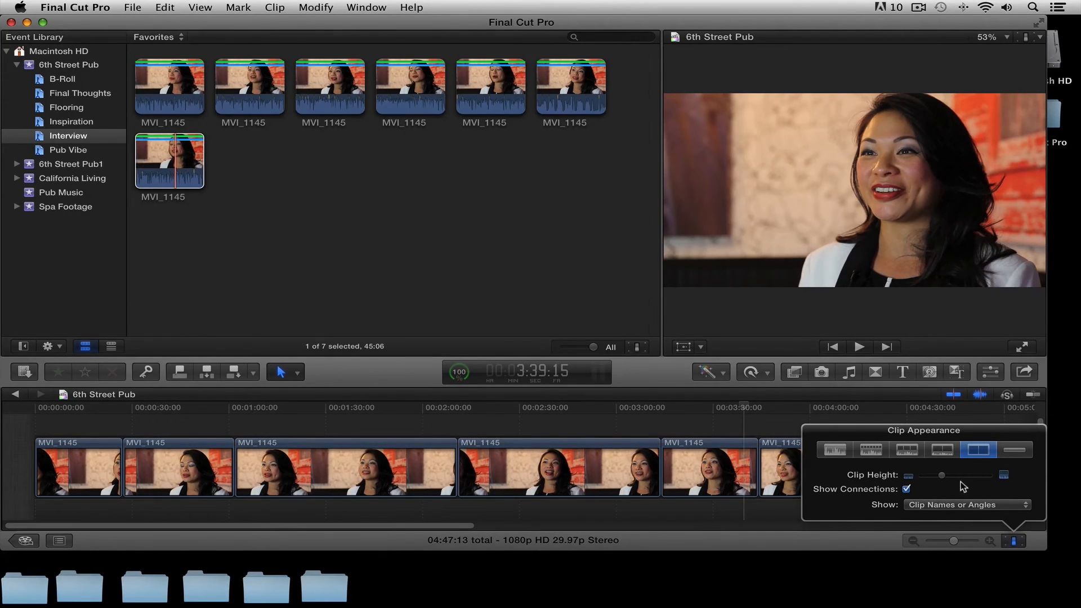
mouse_move(941, 475)
mouse_down()
mouse_move(967, 476)
mouse_move(949, 476)
mouse_up()
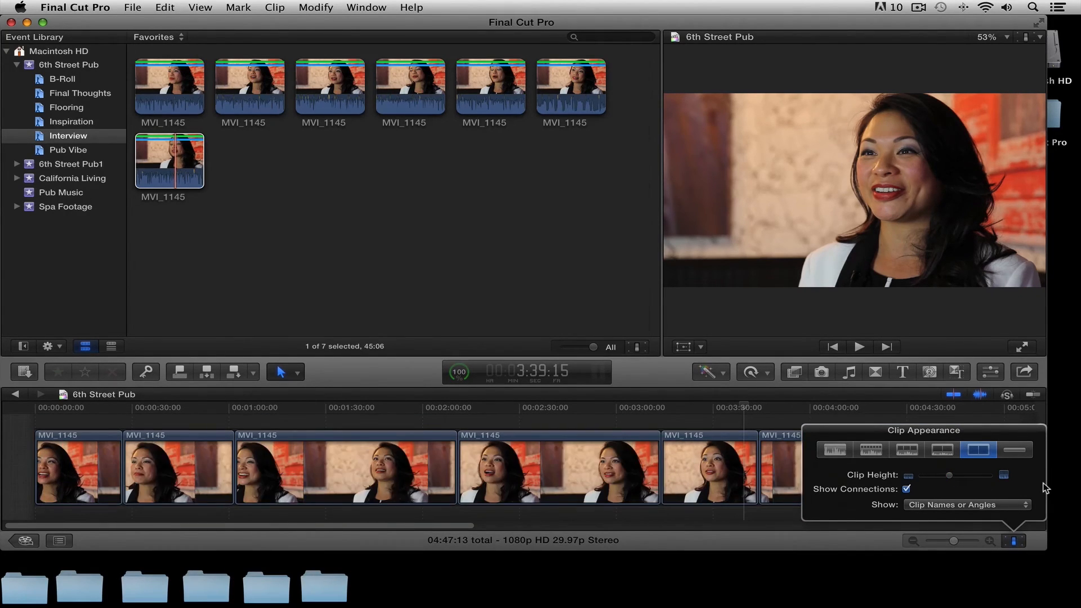
click(1012, 541)
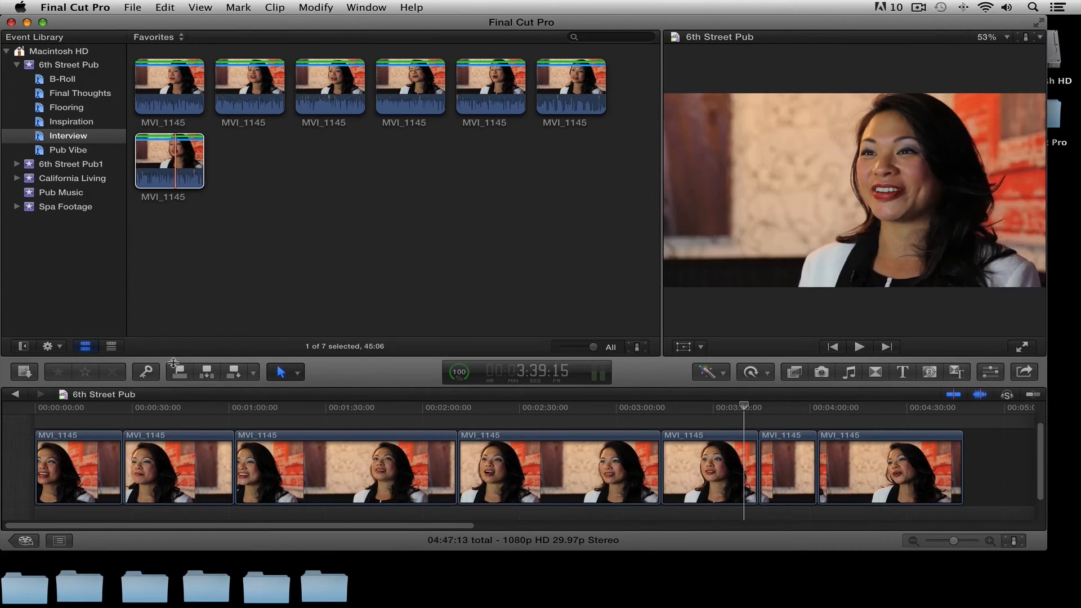
Step: Examine the timeline index, locating the first and third interview keyword entries and comparing the Tags and Clips lists
click(59, 541)
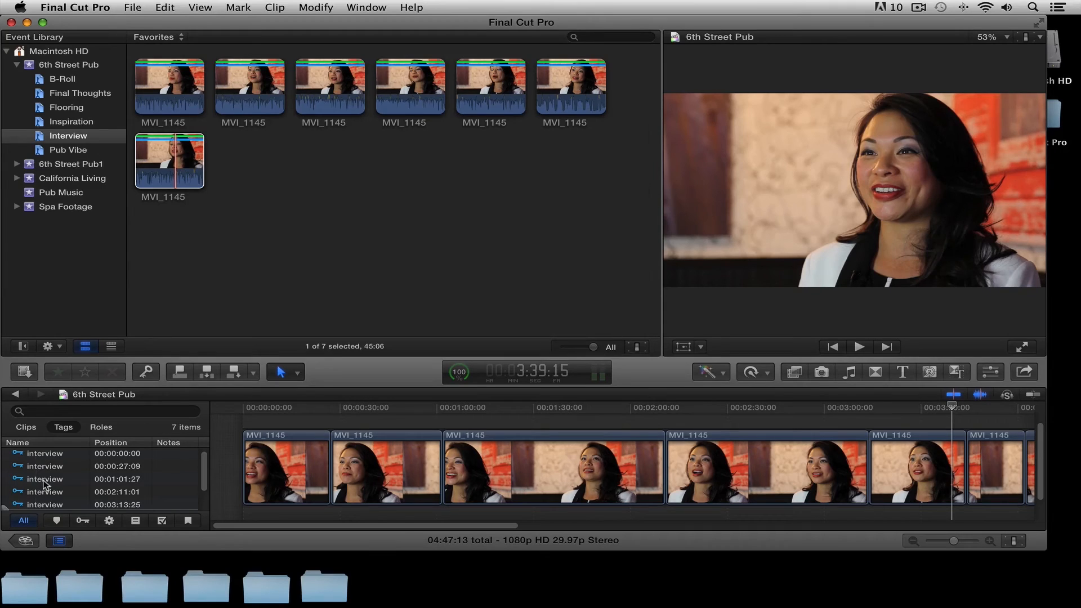
click(46, 454)
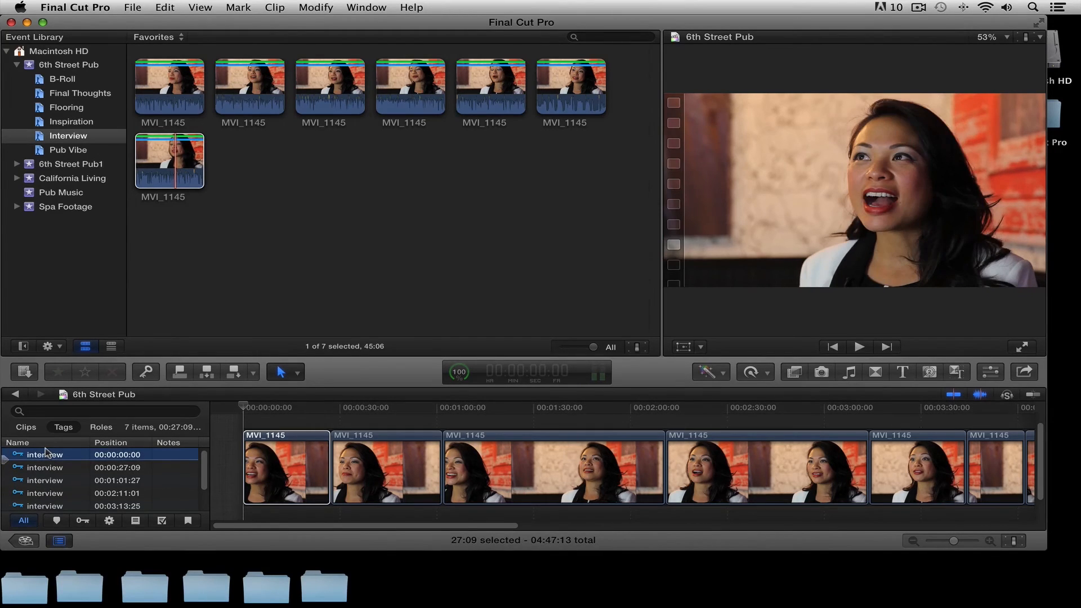
click(45, 482)
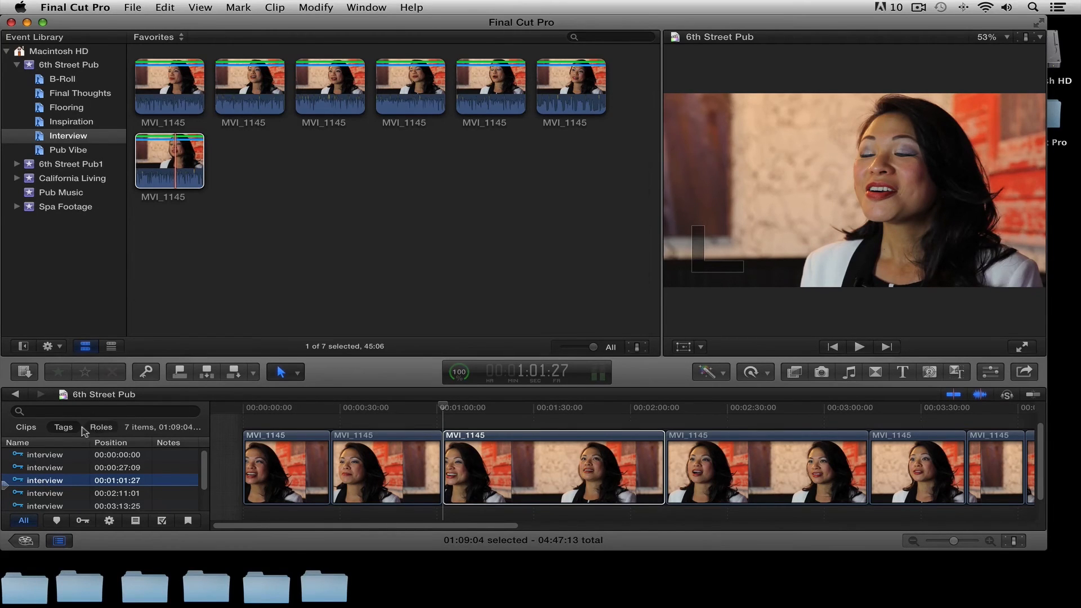
click(27, 428)
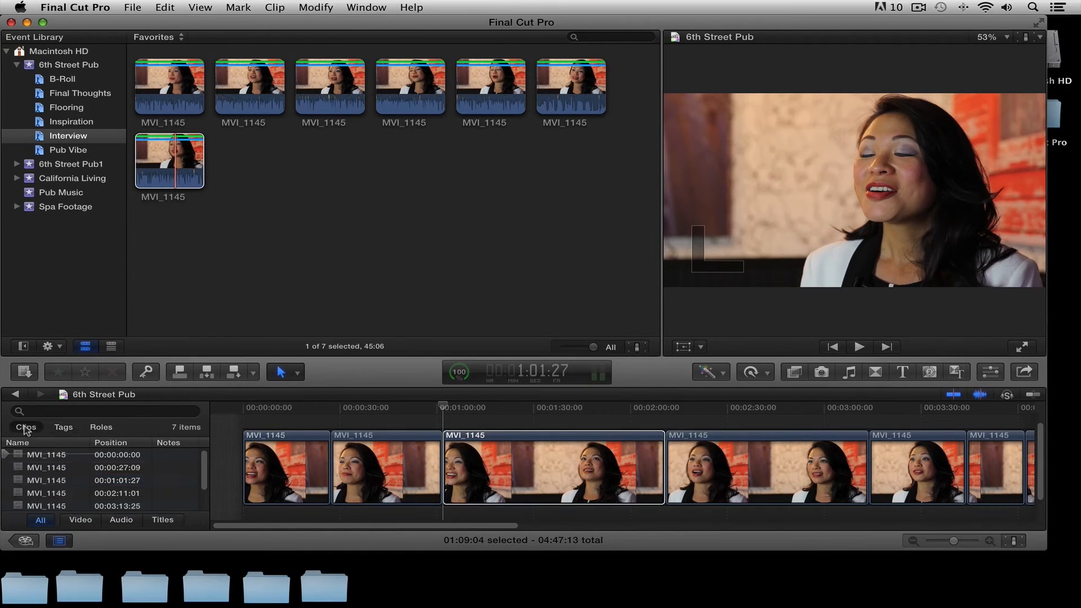
click(77, 428)
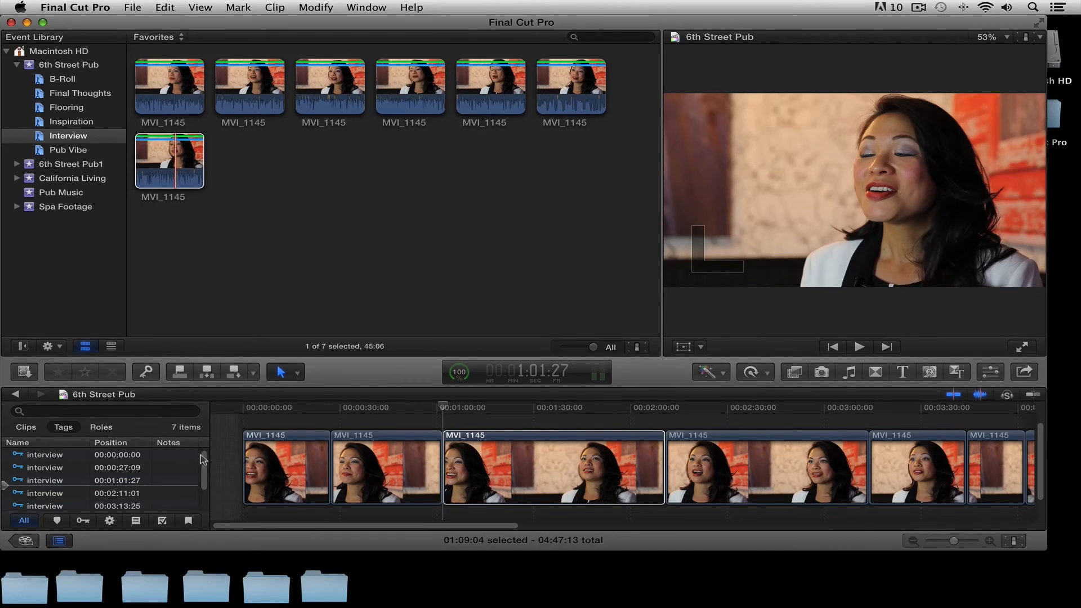
click(59, 541)
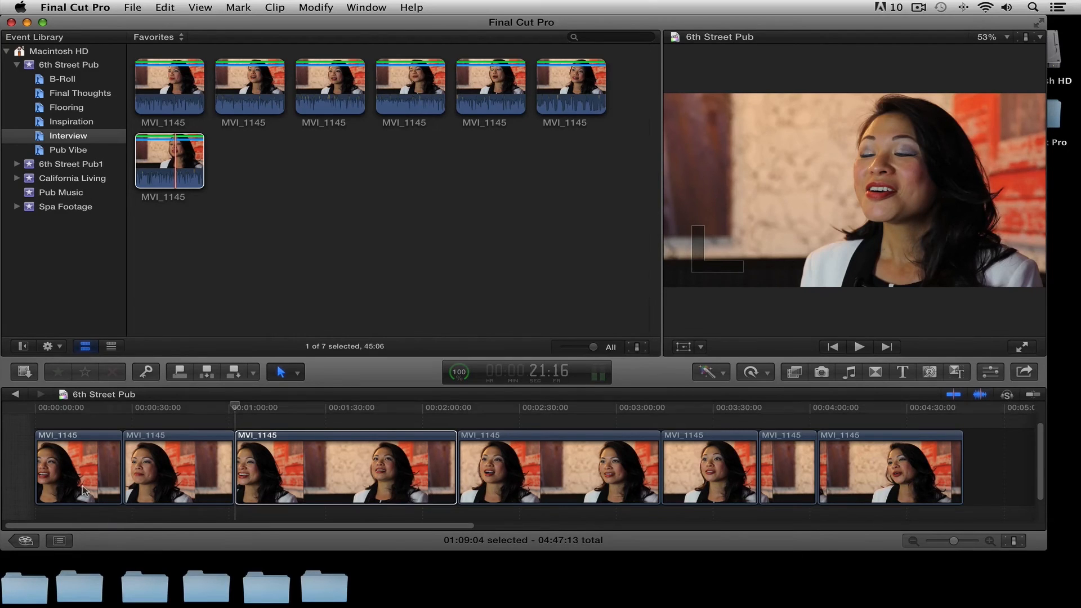
Step: Try moving the short sixth MVI_1145 clip ahead of the third clip in the primary storyline, and undo the move
click(403, 478)
key(space)
key(space)
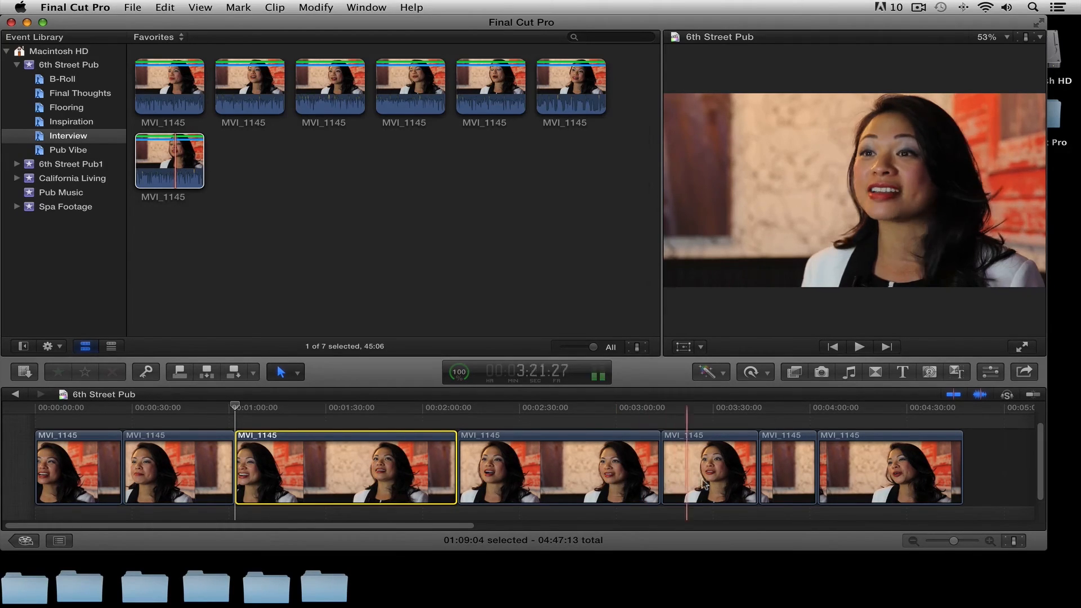
drag(779, 469, 256, 472)
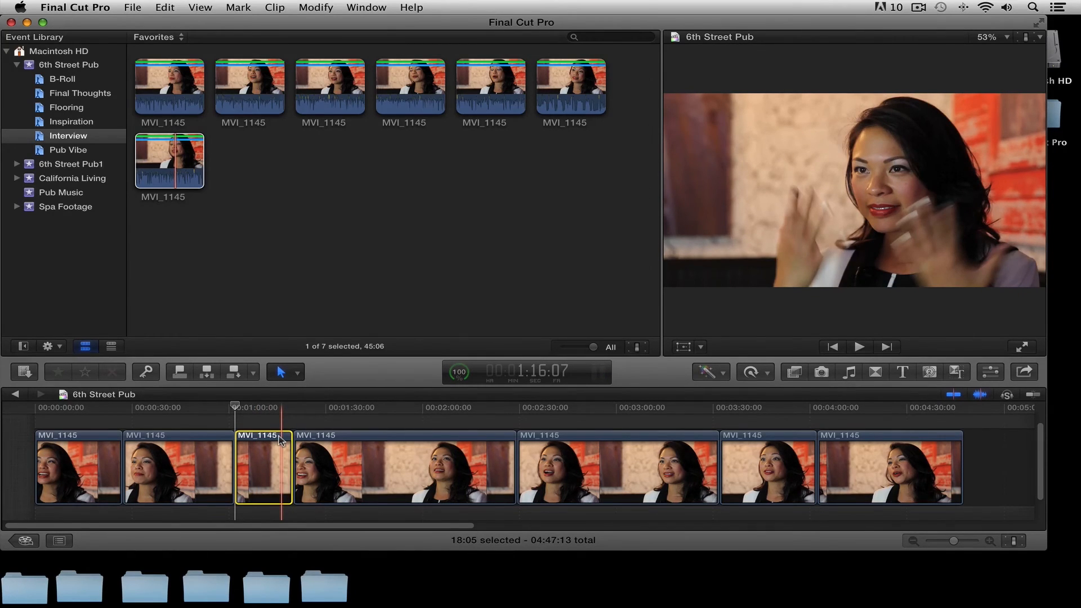
key(super+z)
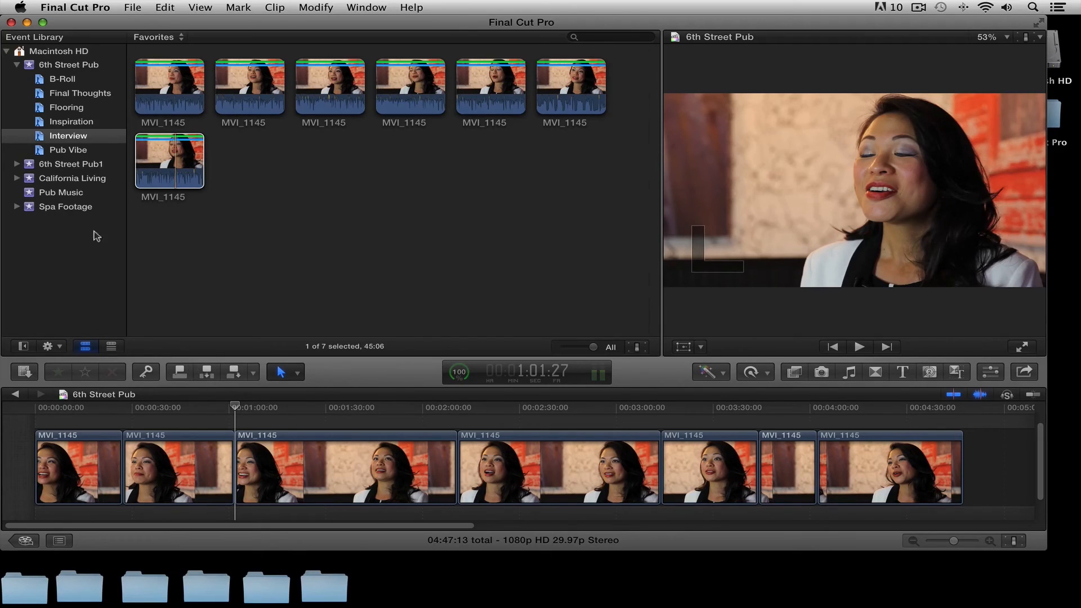
Step: Show the Pub Vibe collection filtered to Favorites, comparing it with the All Clips view
click(66, 150)
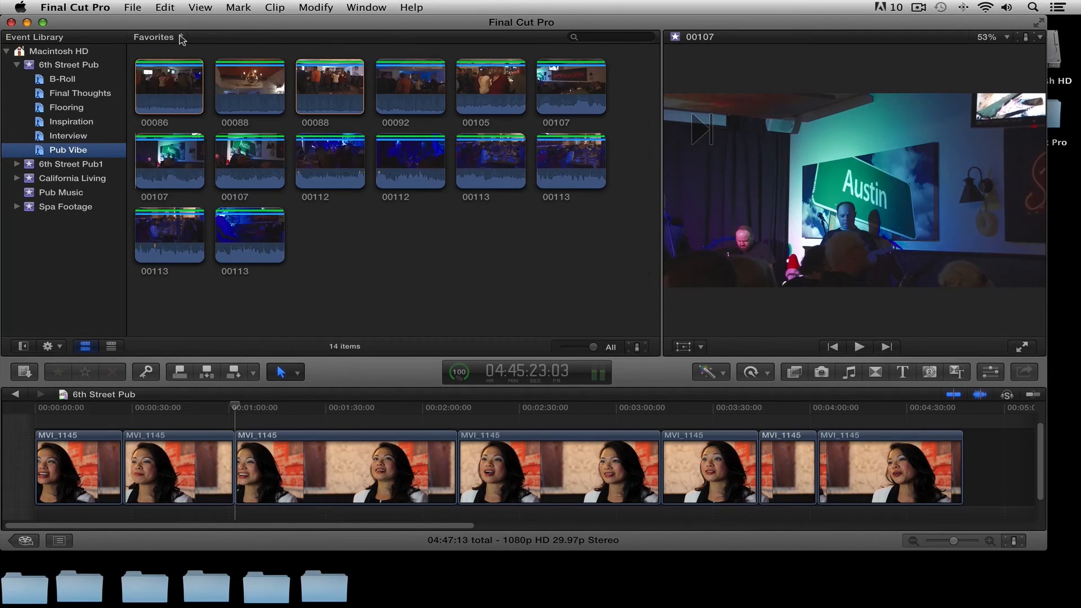
click(180, 36)
click(154, 31)
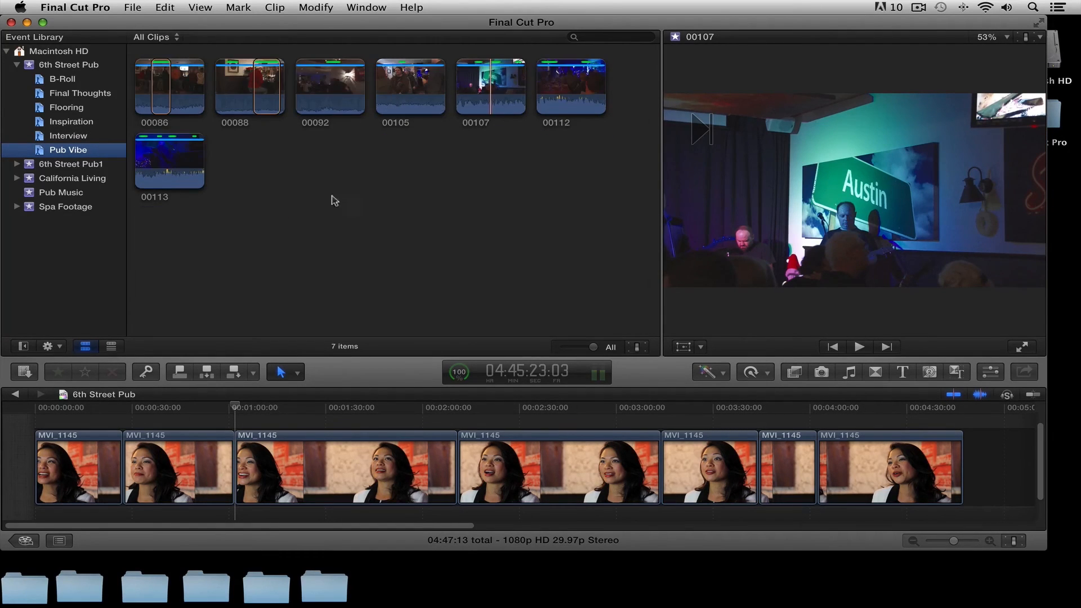
click(163, 38)
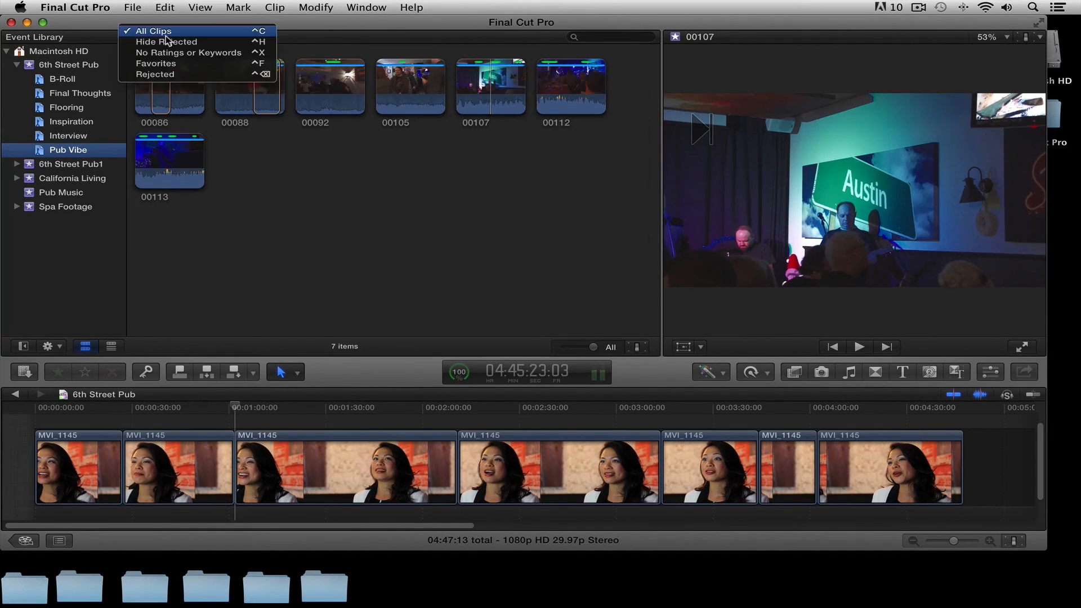
click(169, 65)
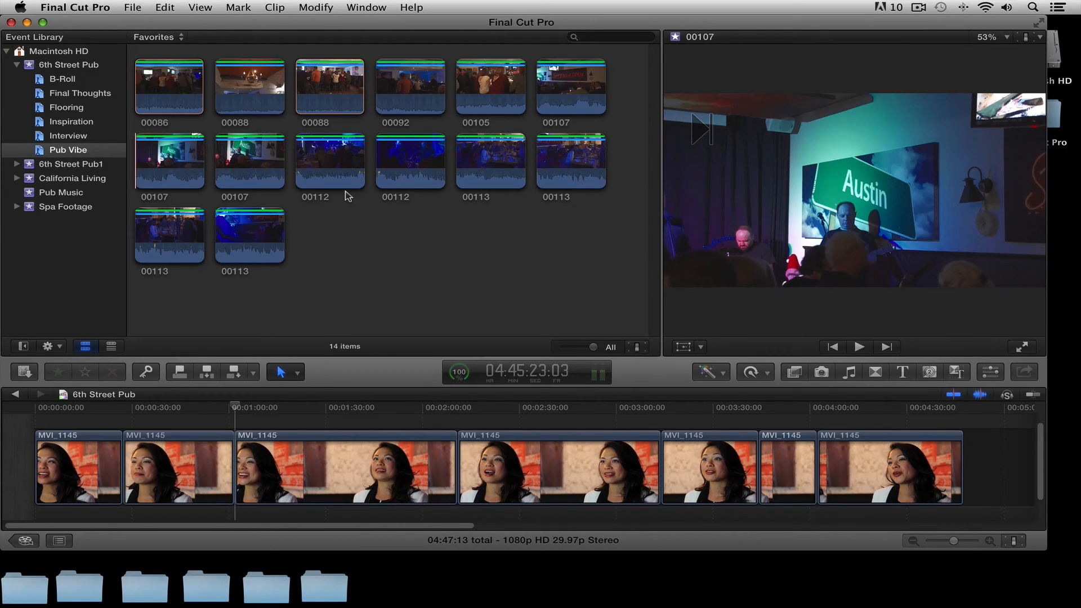
Step: Turn snapping on and skimming off, and move the playhead to the edit point between the first two clips at 27:09
click(235, 407)
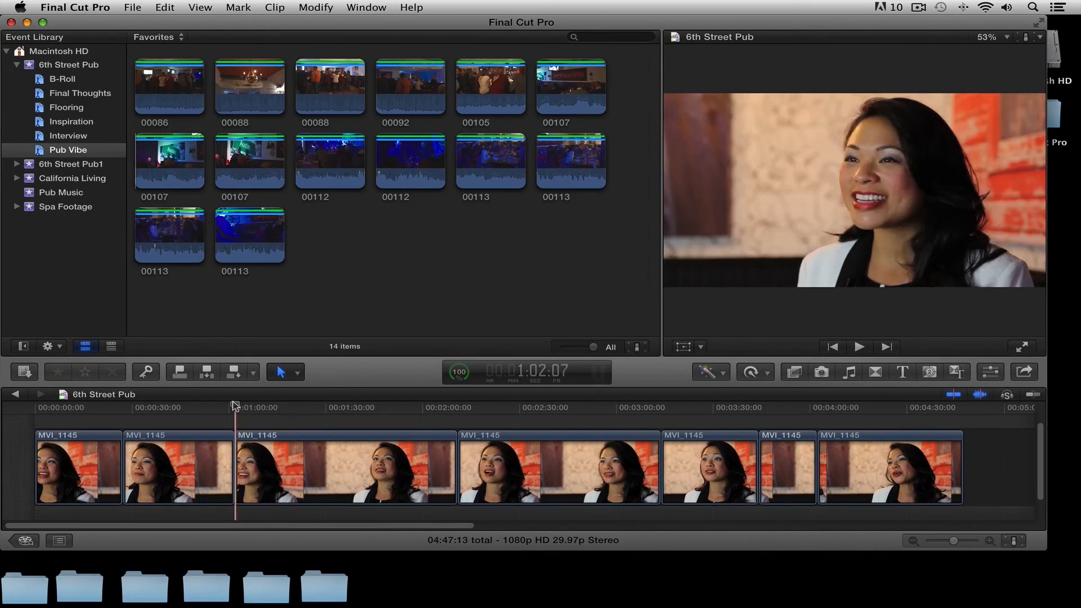
key(space)
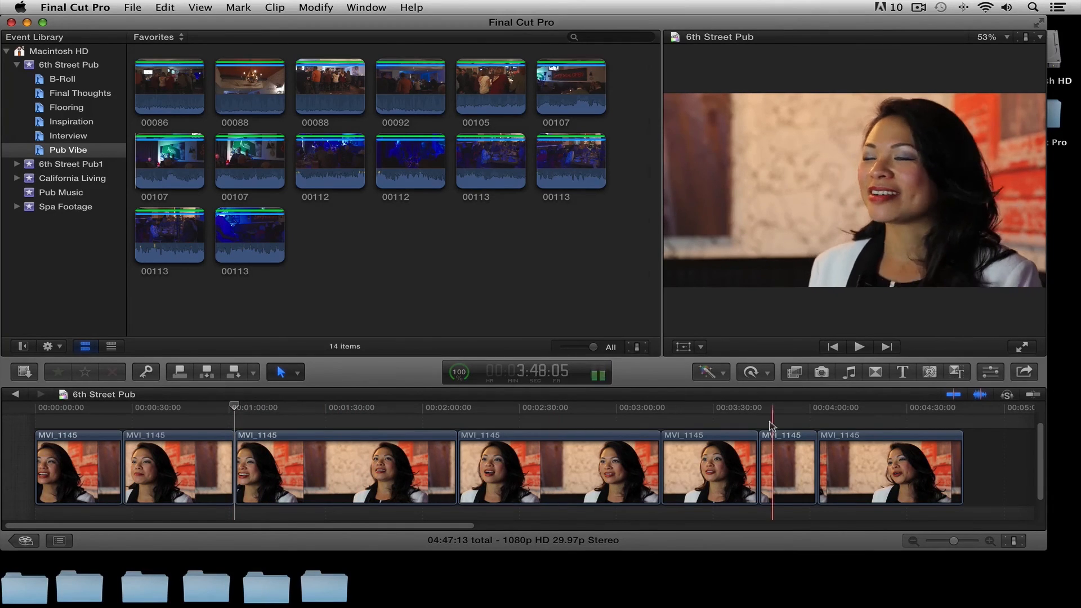
click(1030, 396)
click(953, 395)
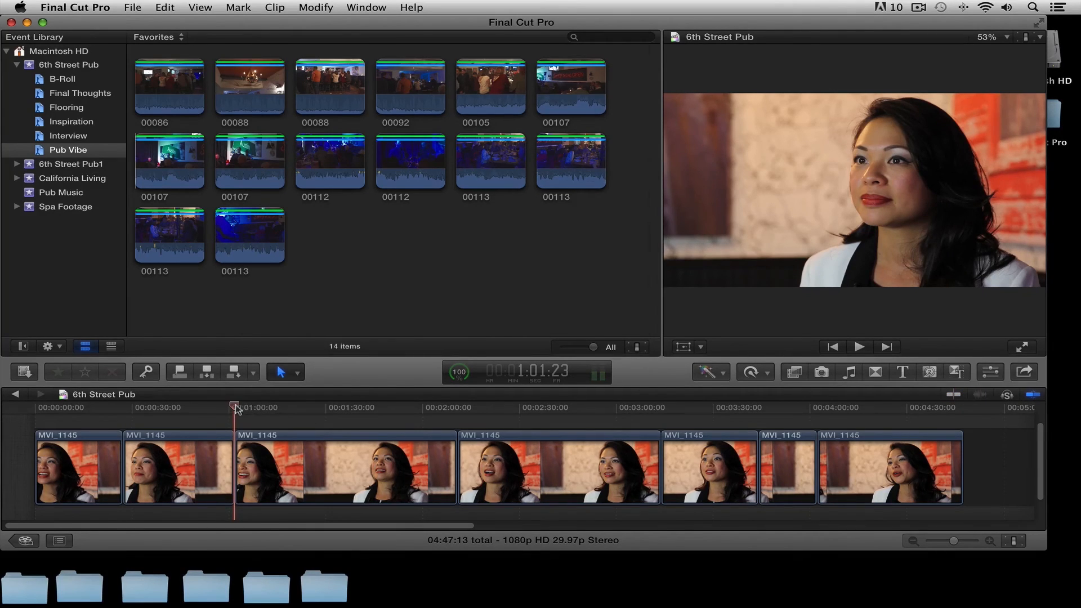
drag(234, 406, 123, 406)
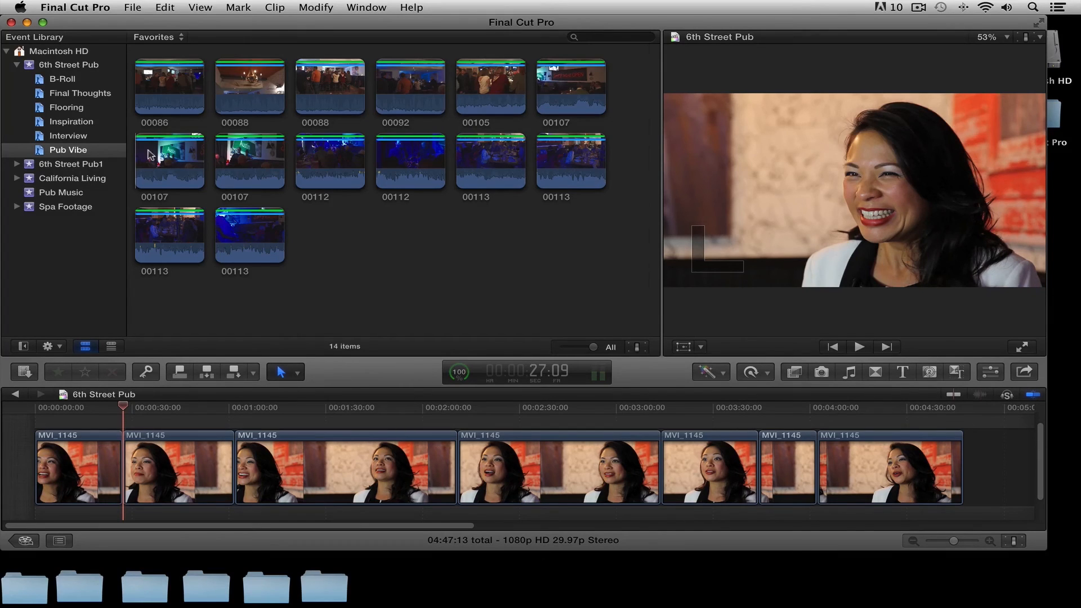
Step: Insert the favorite Pub Vibe clip 00086 and both 00088 clips, in browser order, between the first two interview clips
click(170, 86)
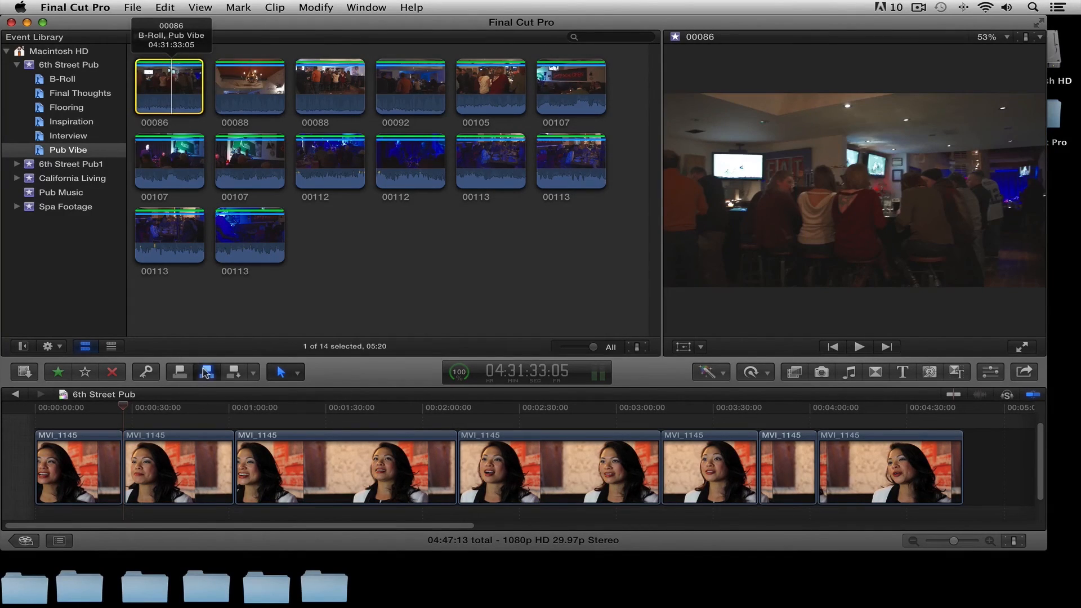
click(207, 372)
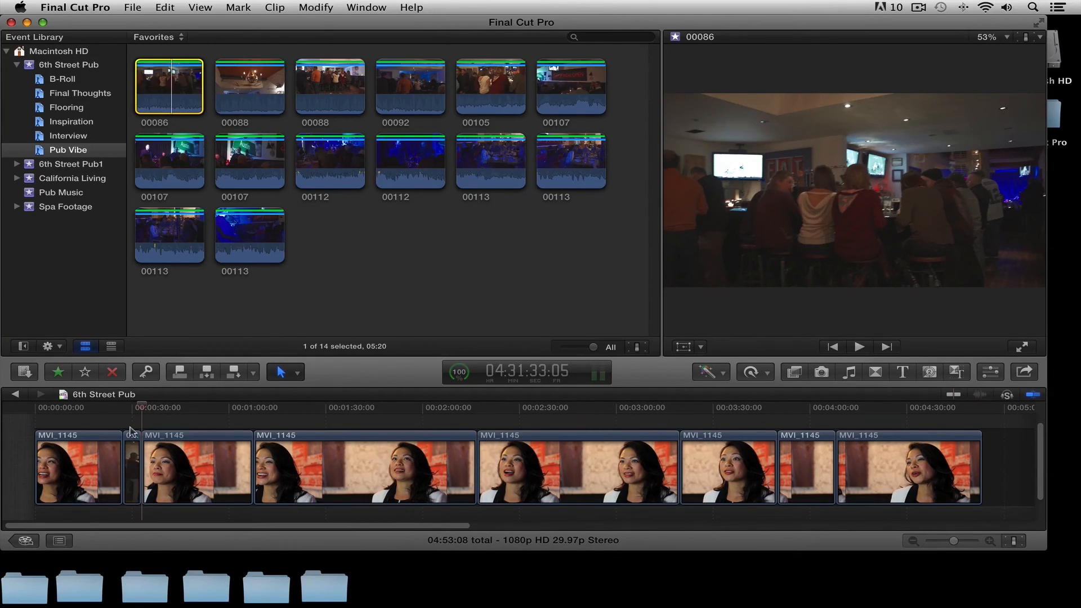
click(232, 86)
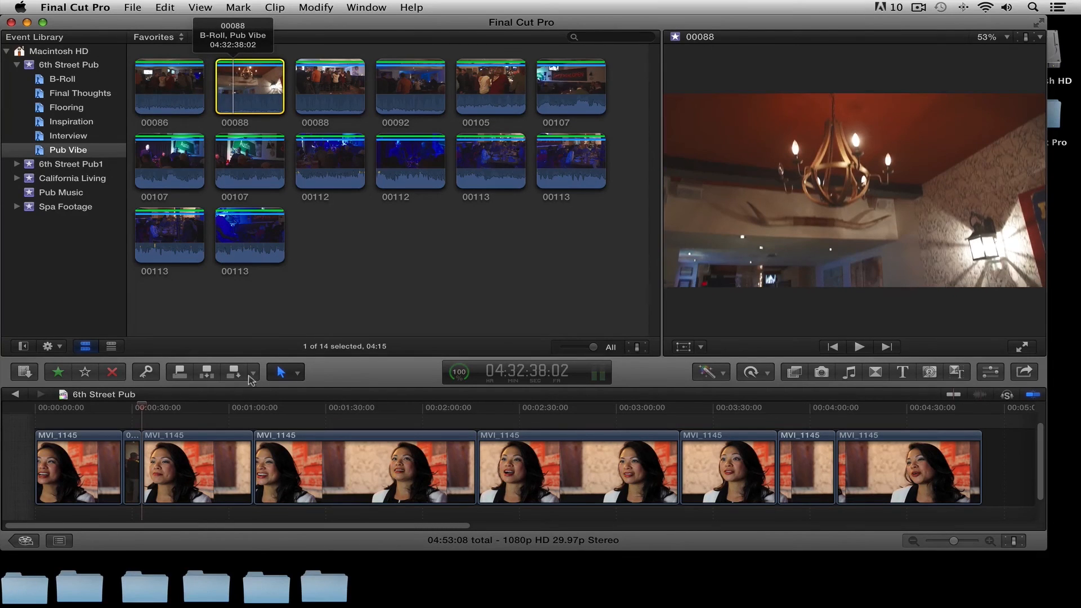
click(207, 372)
click(304, 104)
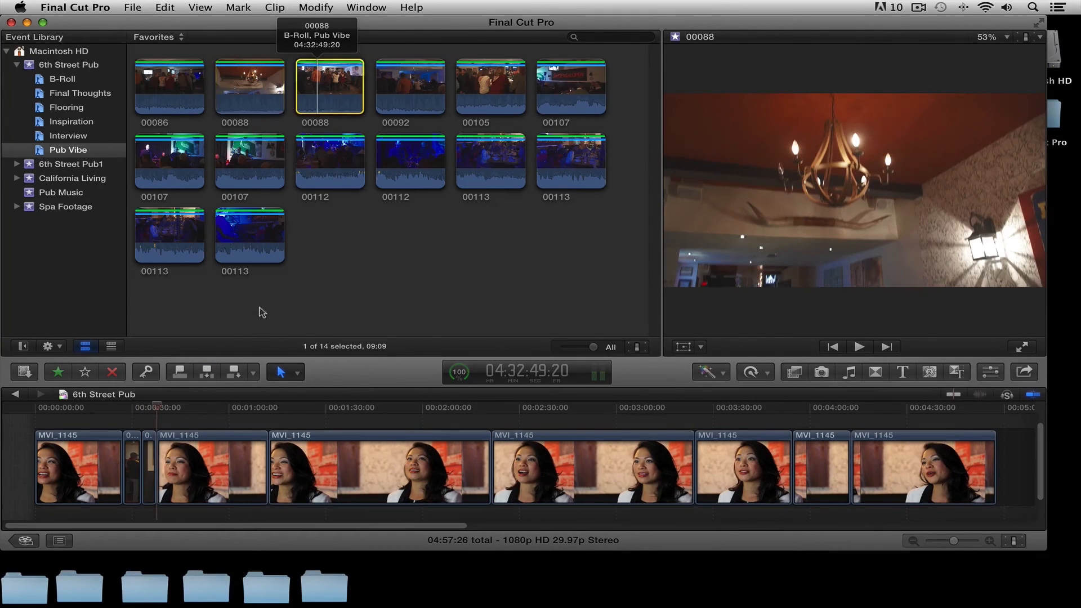
click(207, 371)
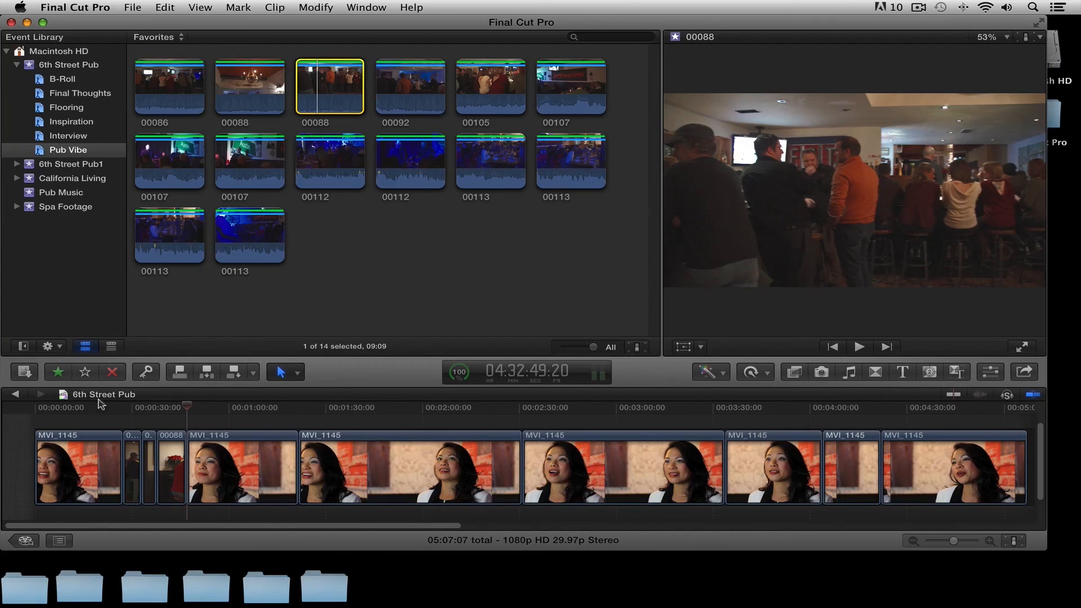
Step: Show all clips in the Pub Music event and select the Road Trip 2000087_16bit track
click(62, 193)
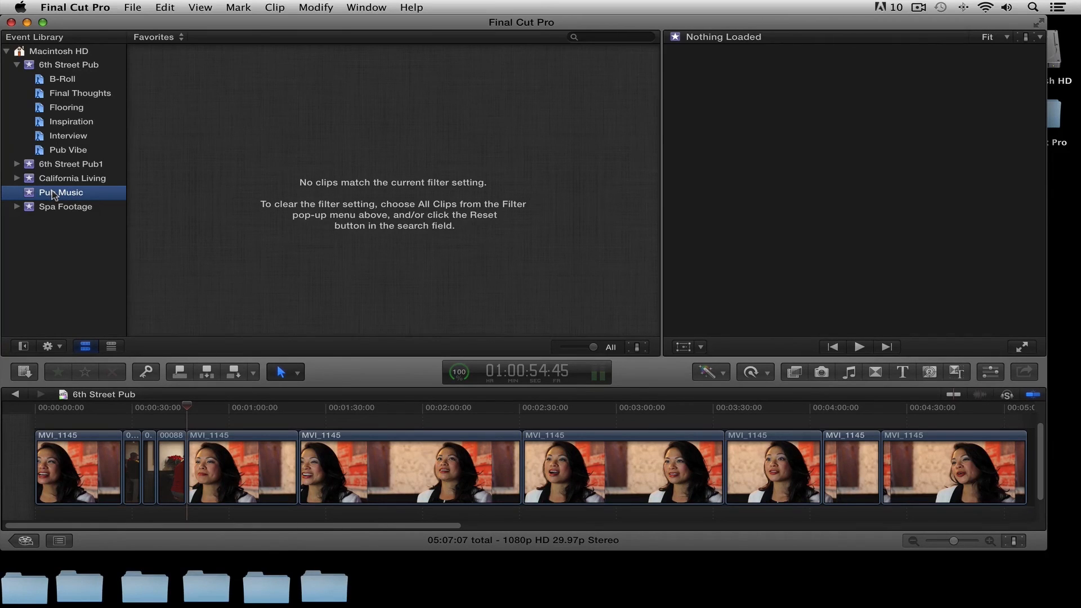
click(179, 38)
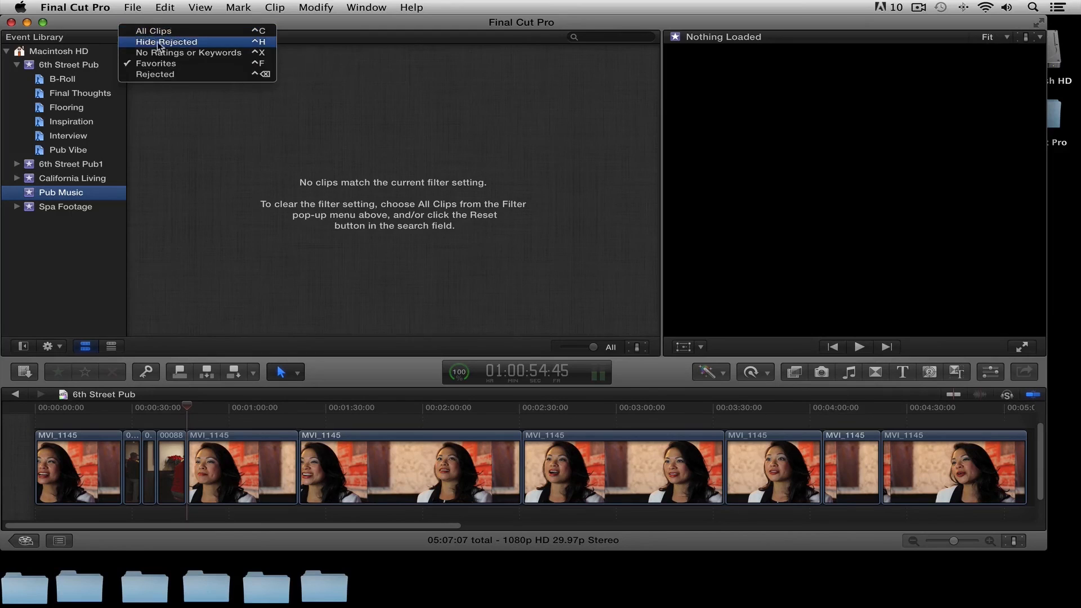
click(163, 33)
click(180, 93)
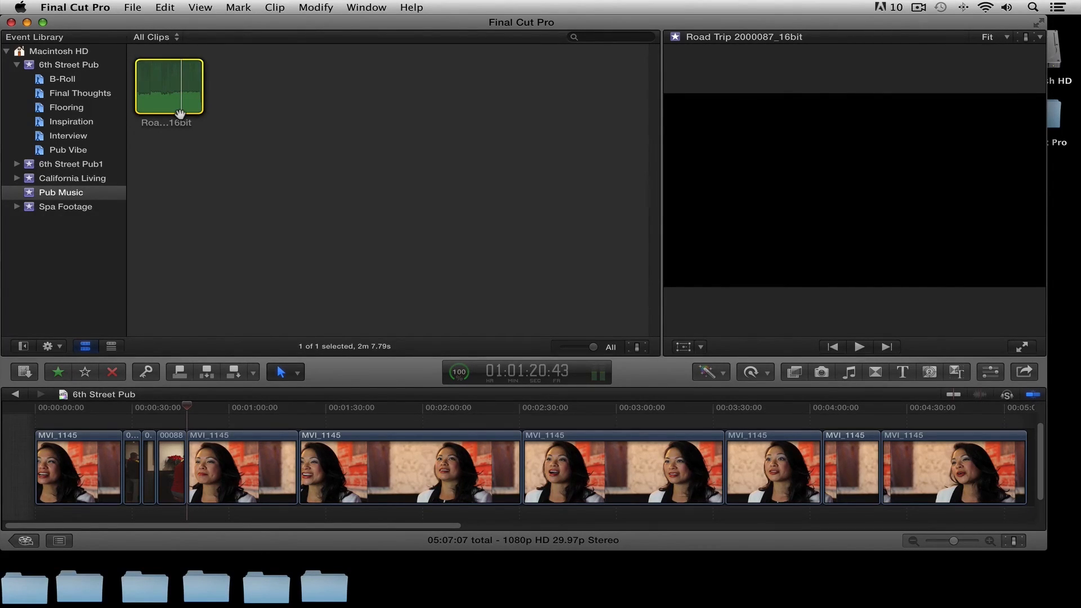
Step: Connect the Road Trip 2000087_16bit track beneath the primary storyline at the very start of the timeline
scroll(878, 448, right, 5)
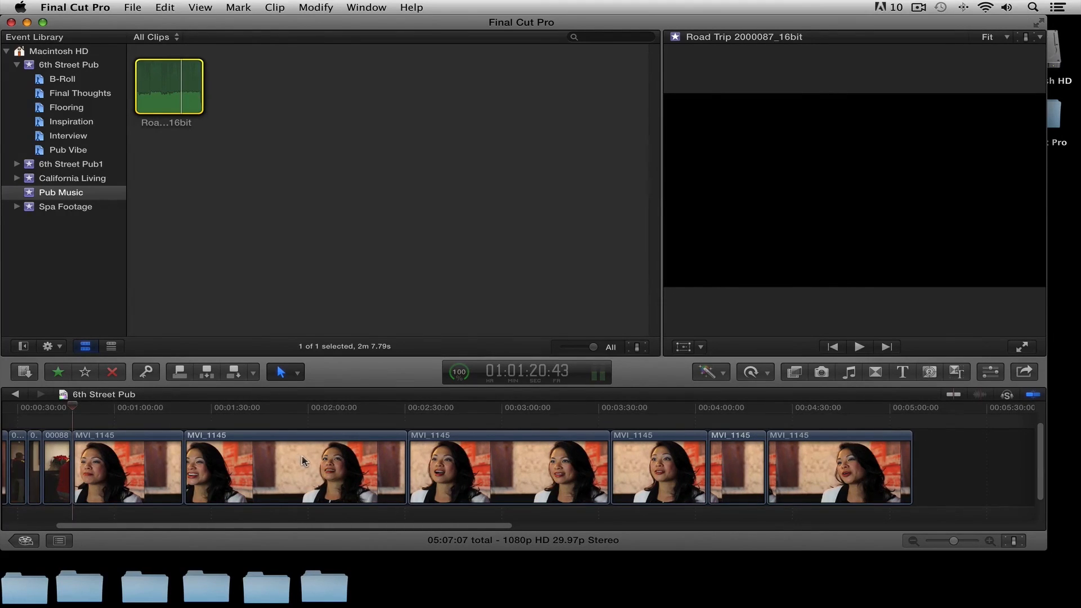
scroll(304, 460, left, 5)
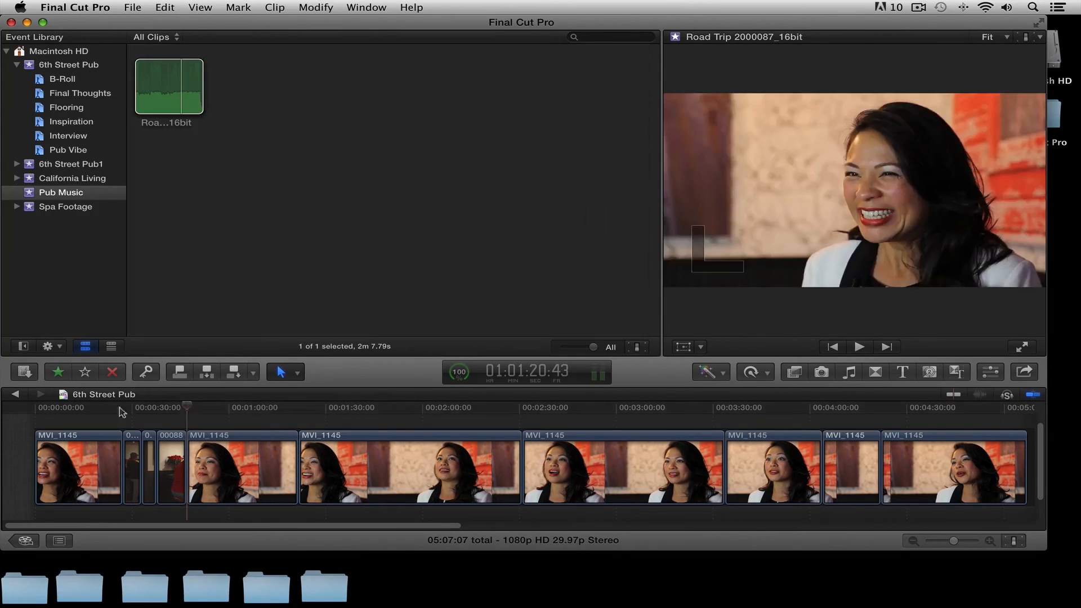
click(32, 410)
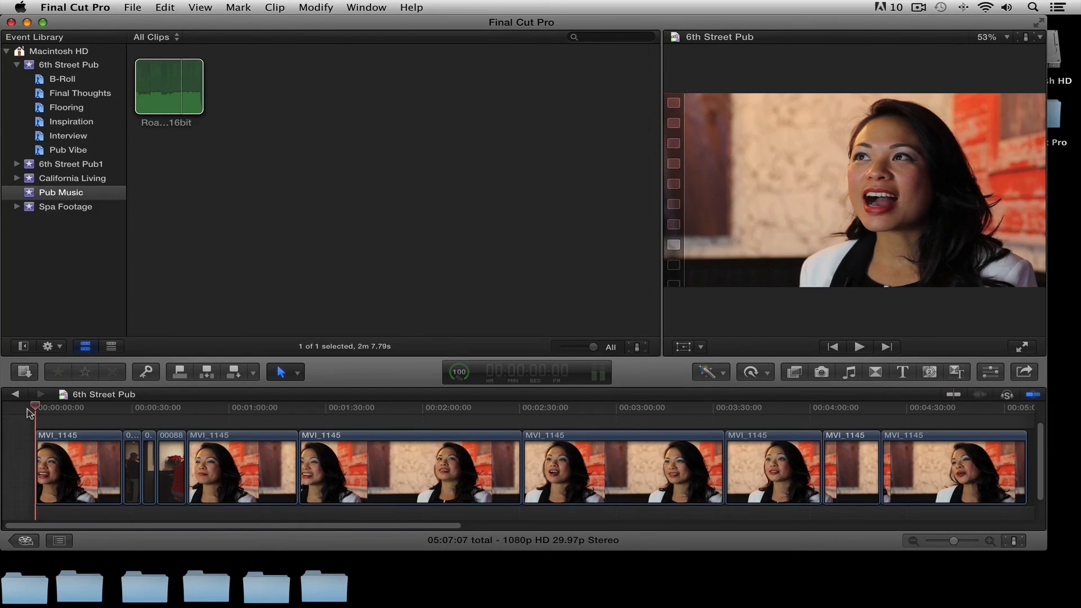
click(168, 84)
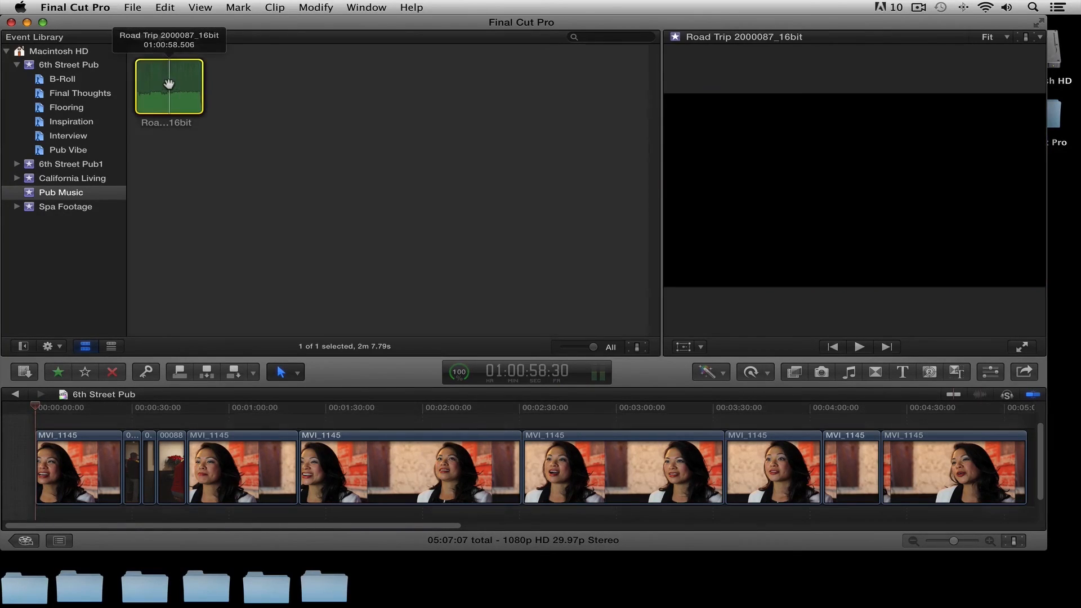
click(180, 371)
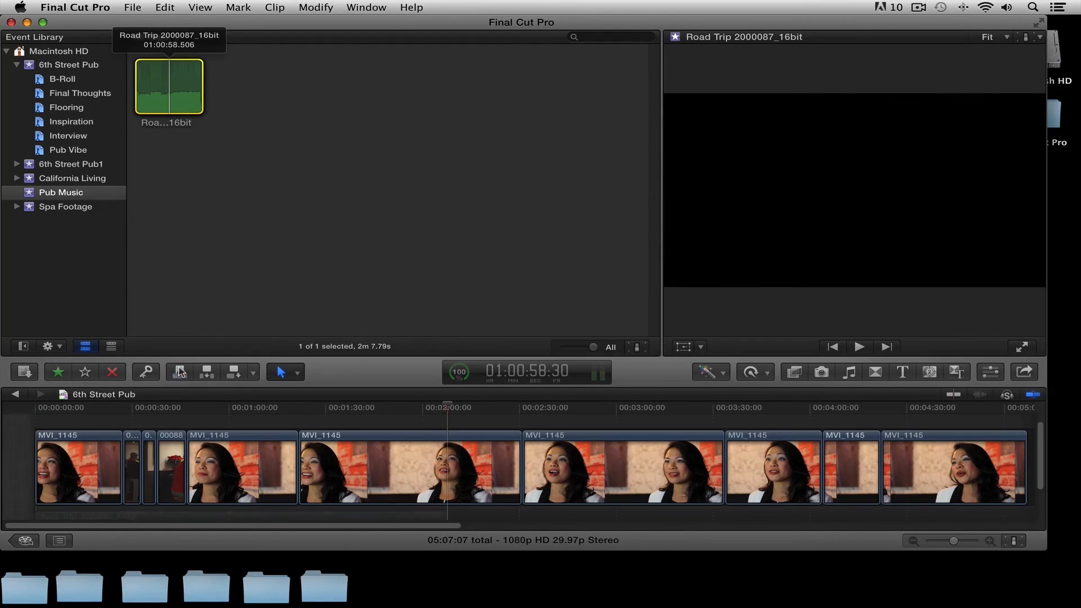
scroll(504, 504, down, 2)
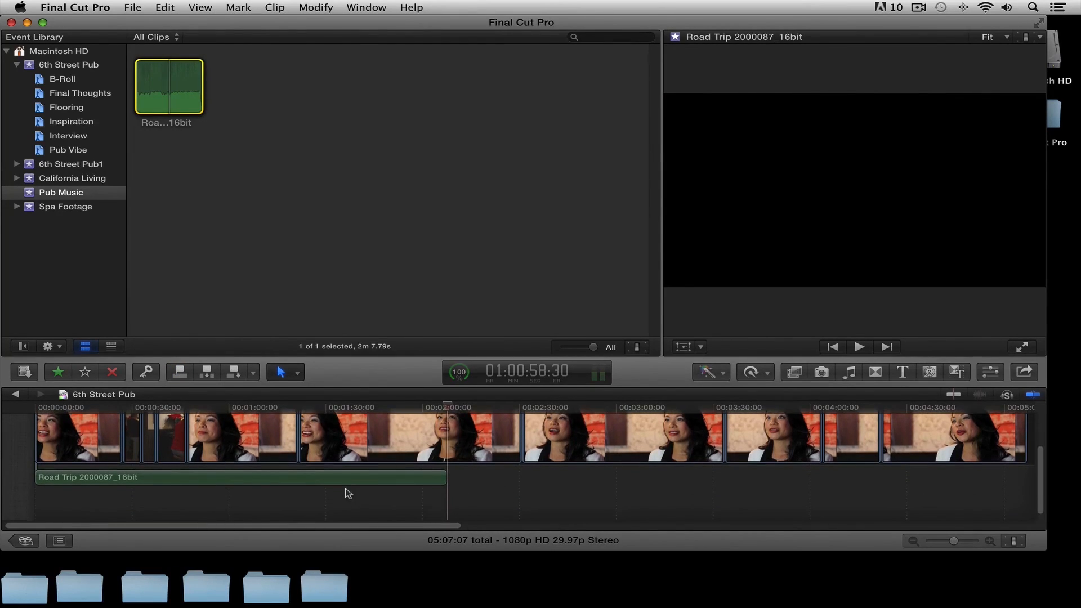
scroll(347, 493, up, 1)
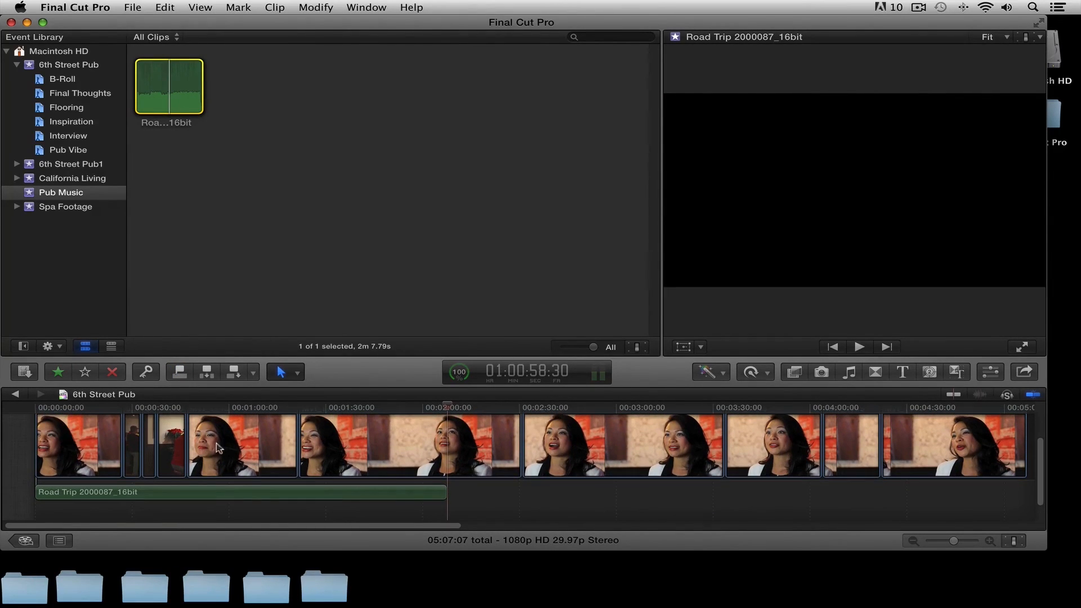
Step: Select the connected music track, play the timeline from its beginning to hear the mix, and place the playhead at 7:28
mouse_move(83, 493)
mouse_down()
mouse_move(261, 492)
mouse_move(77, 493)
mouse_up()
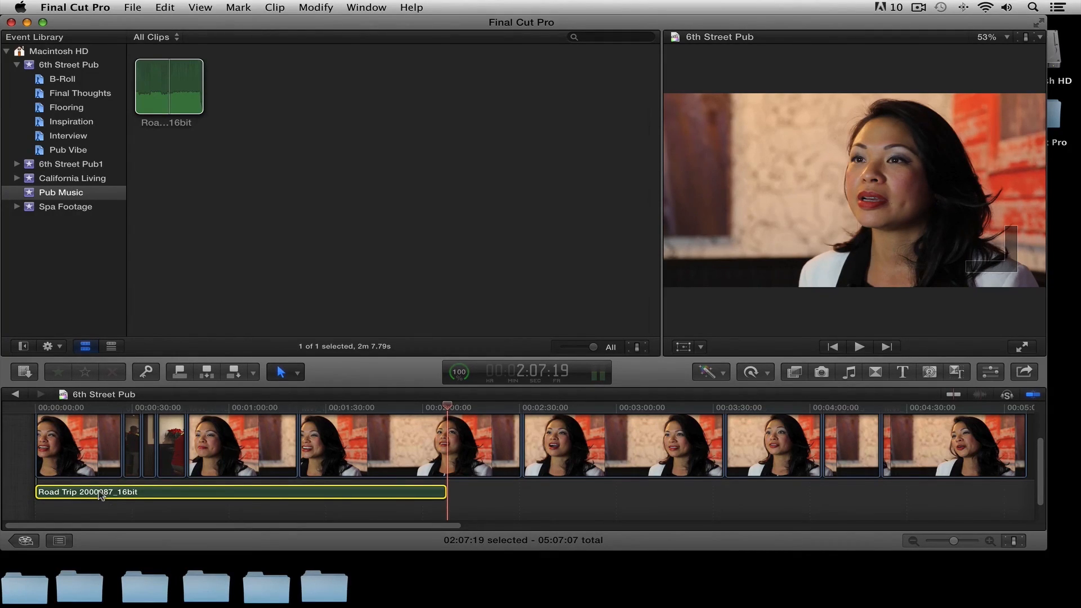
drag(444, 406, 25, 409)
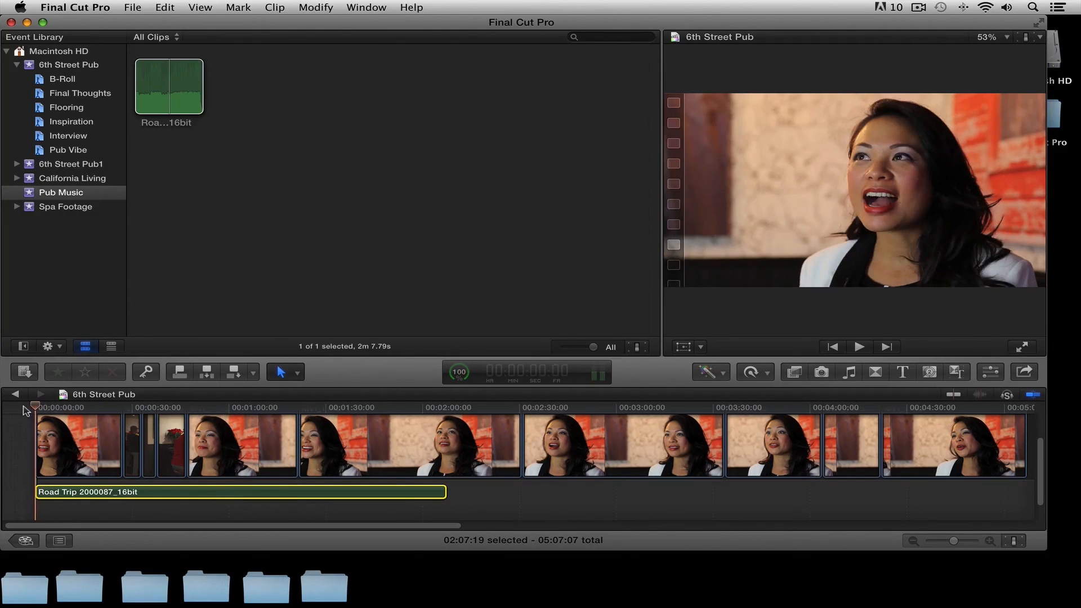
key(space)
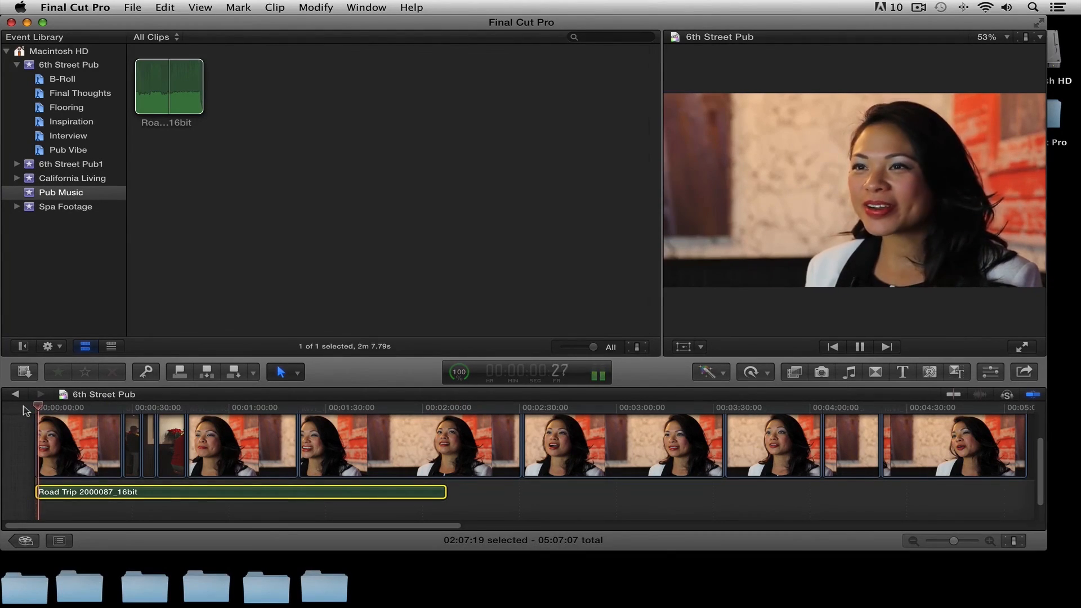
click(61, 408)
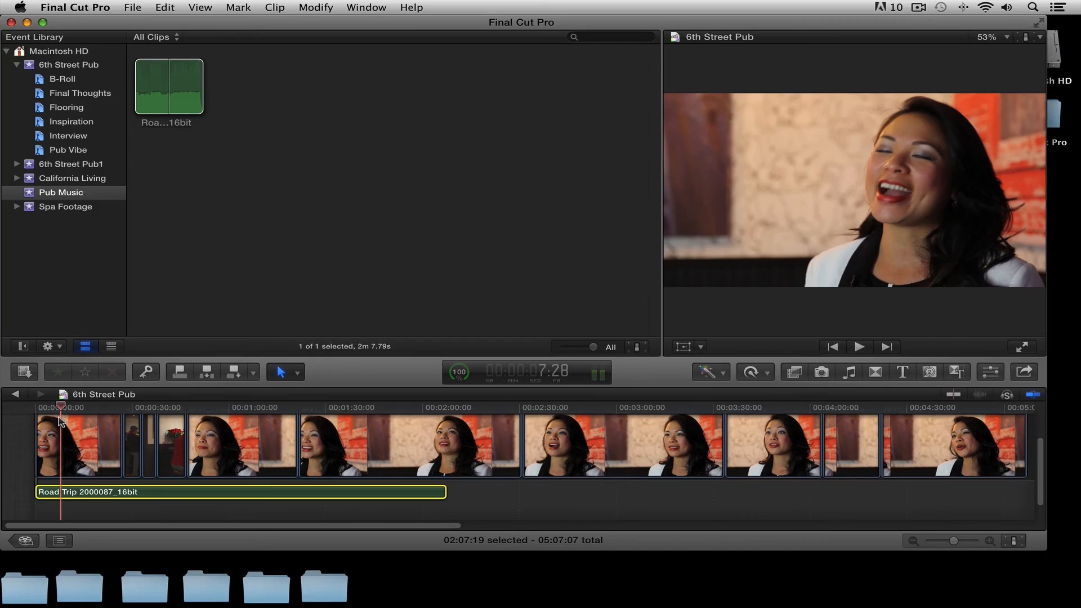